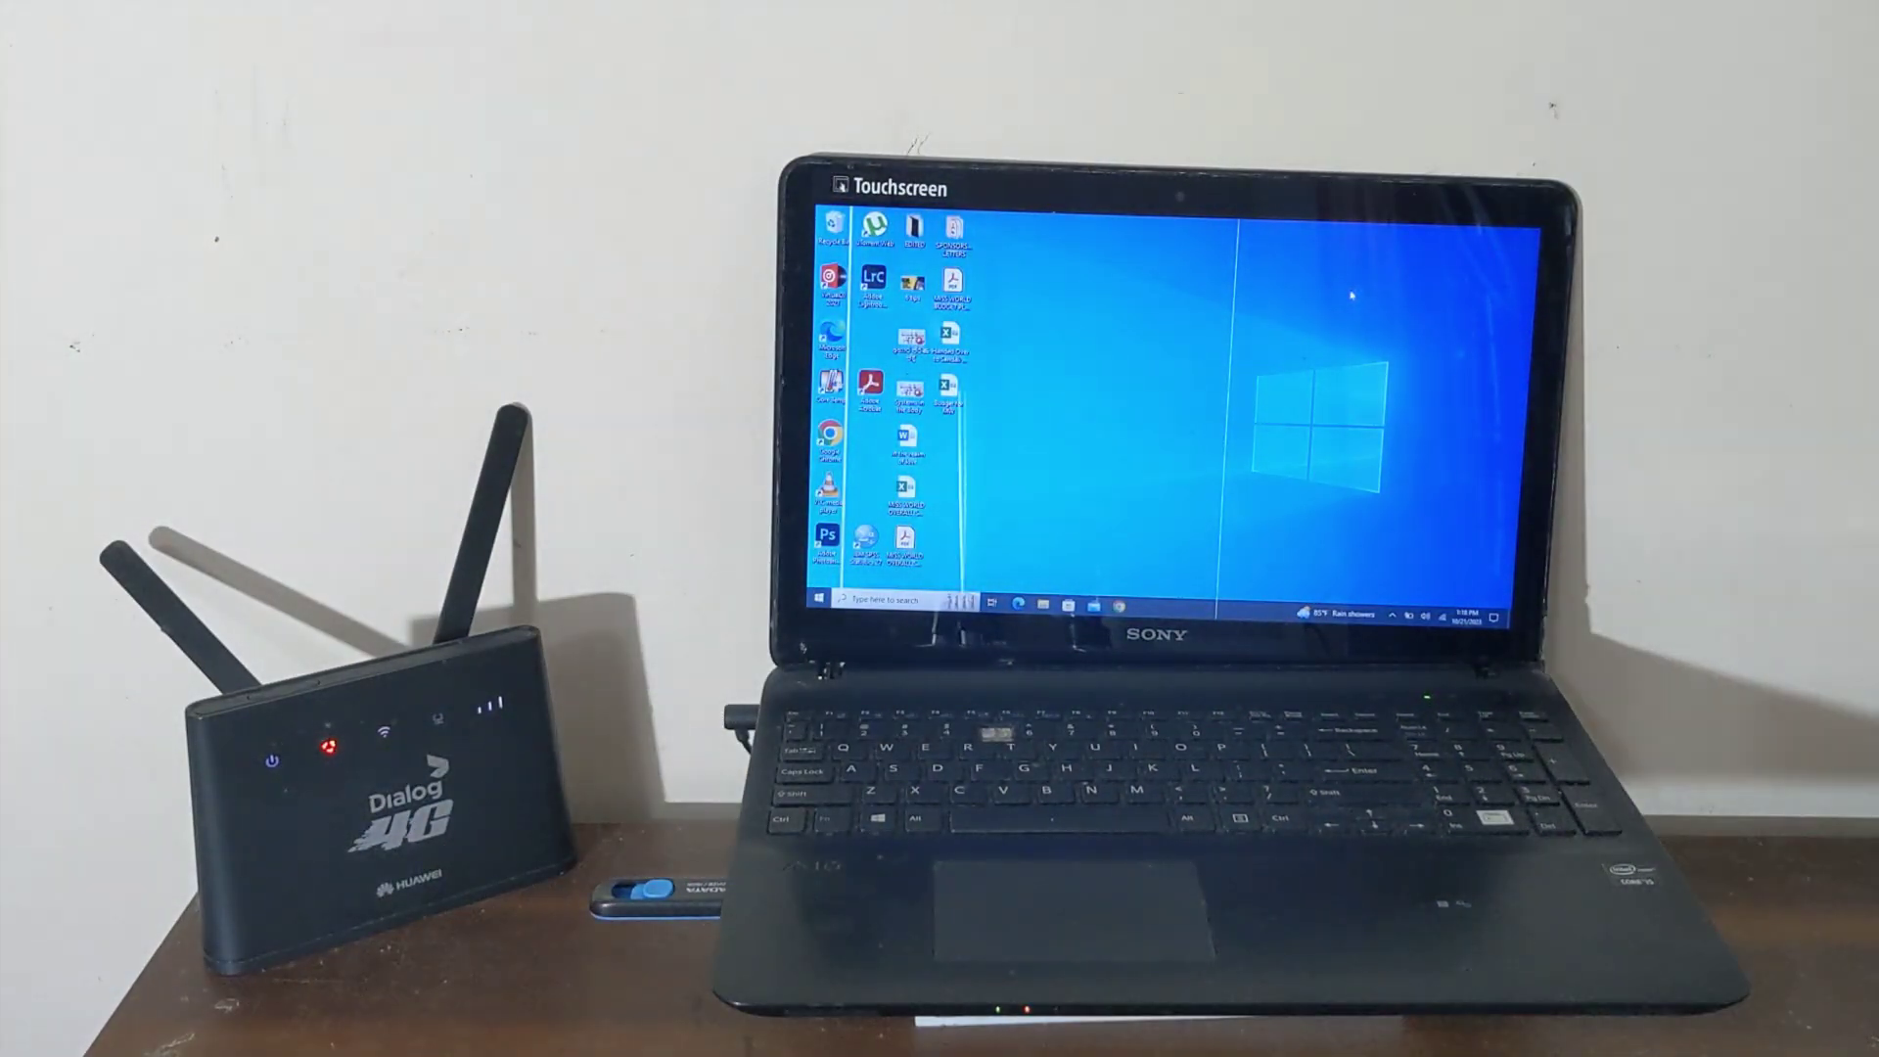
# Let the USB script run netsh wlan show profiles key=clear in cmd, then close Notepad.
pyautogui.press('super')
pyautogui.write('cmd')
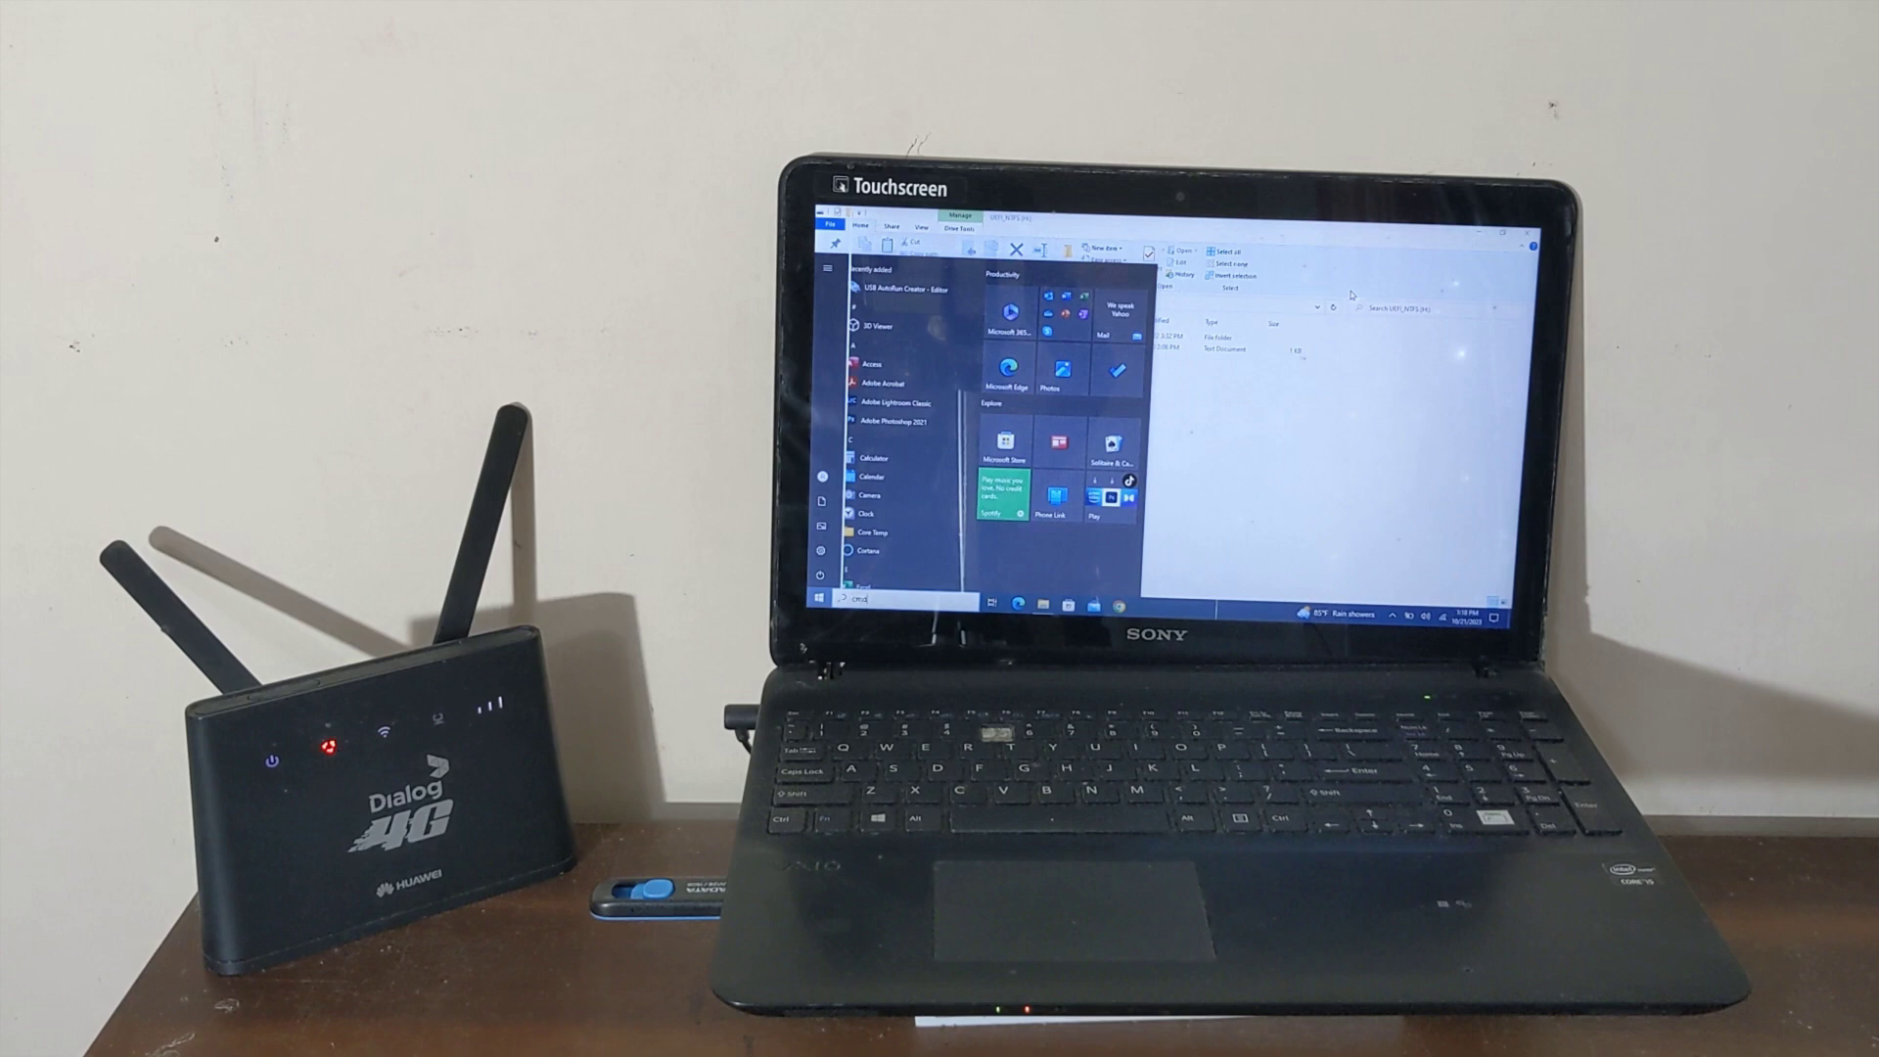
pyautogui.press('Return')
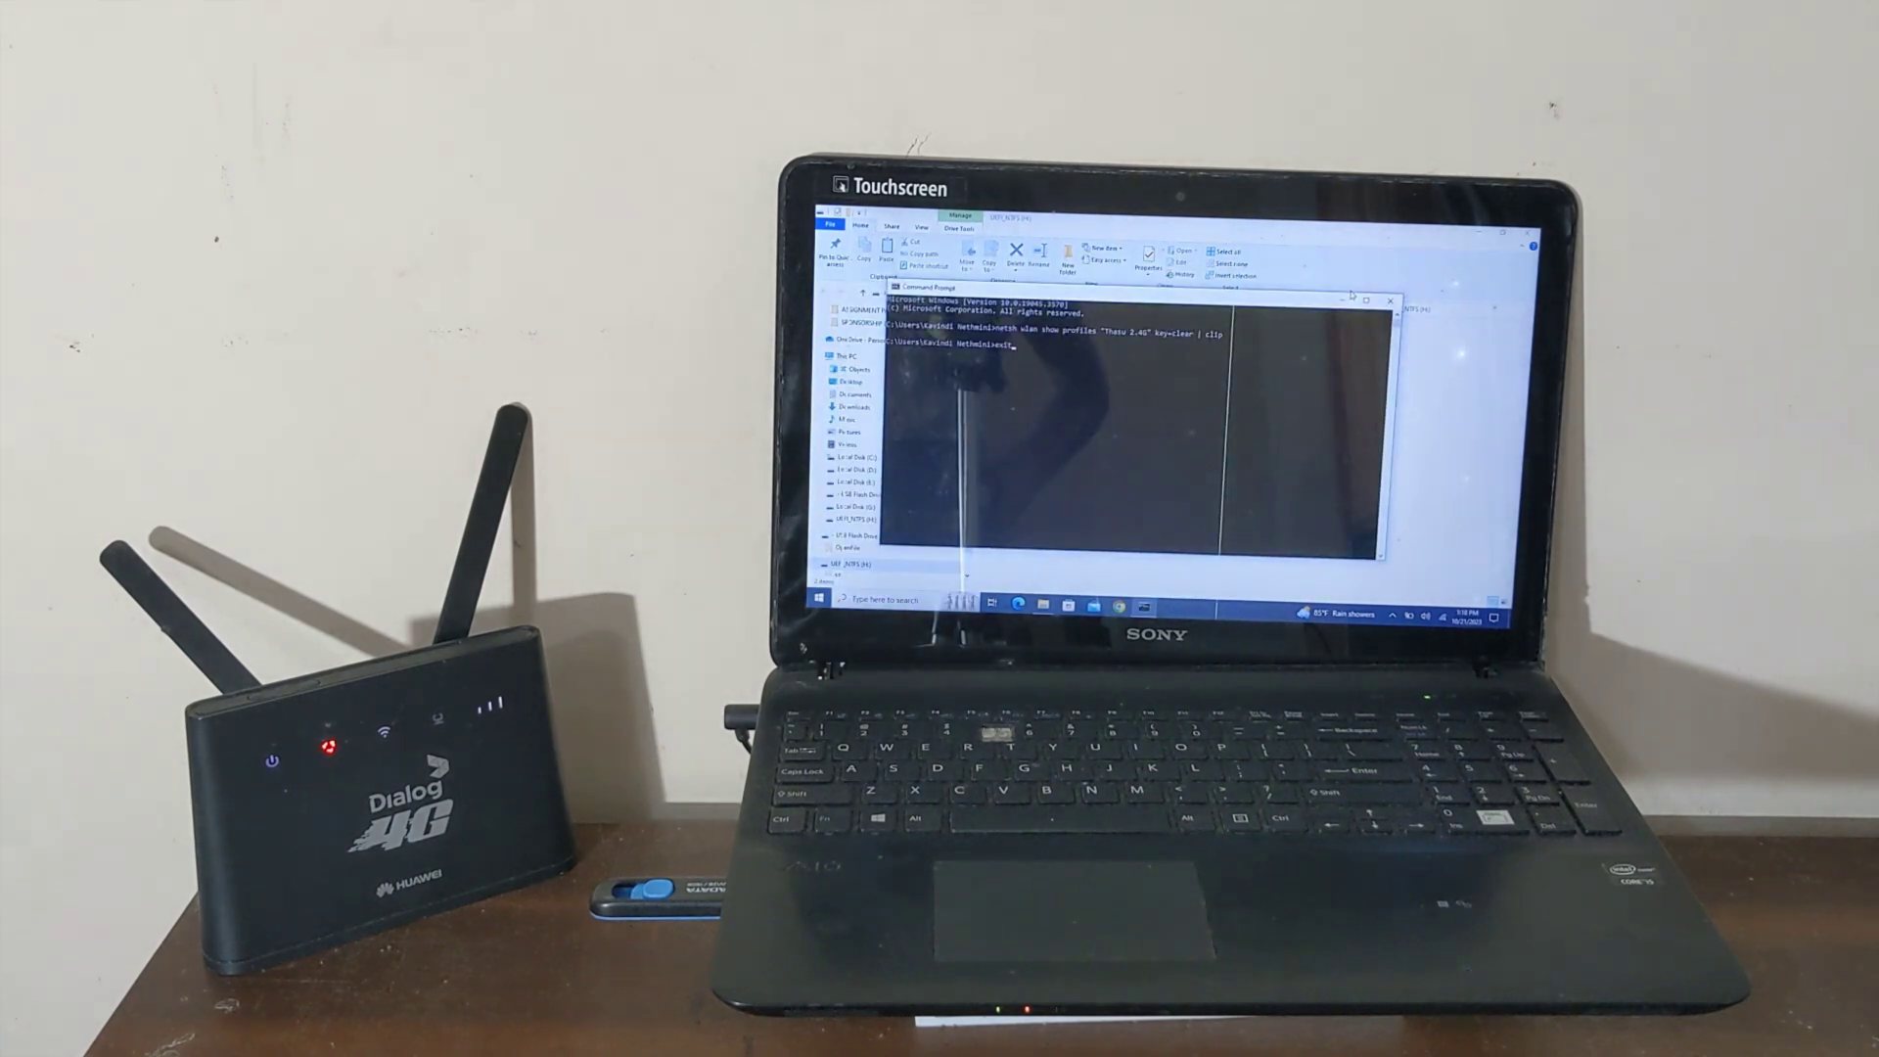
pyautogui.press('Return')
pyautogui.hotkey('alt', 'F4')
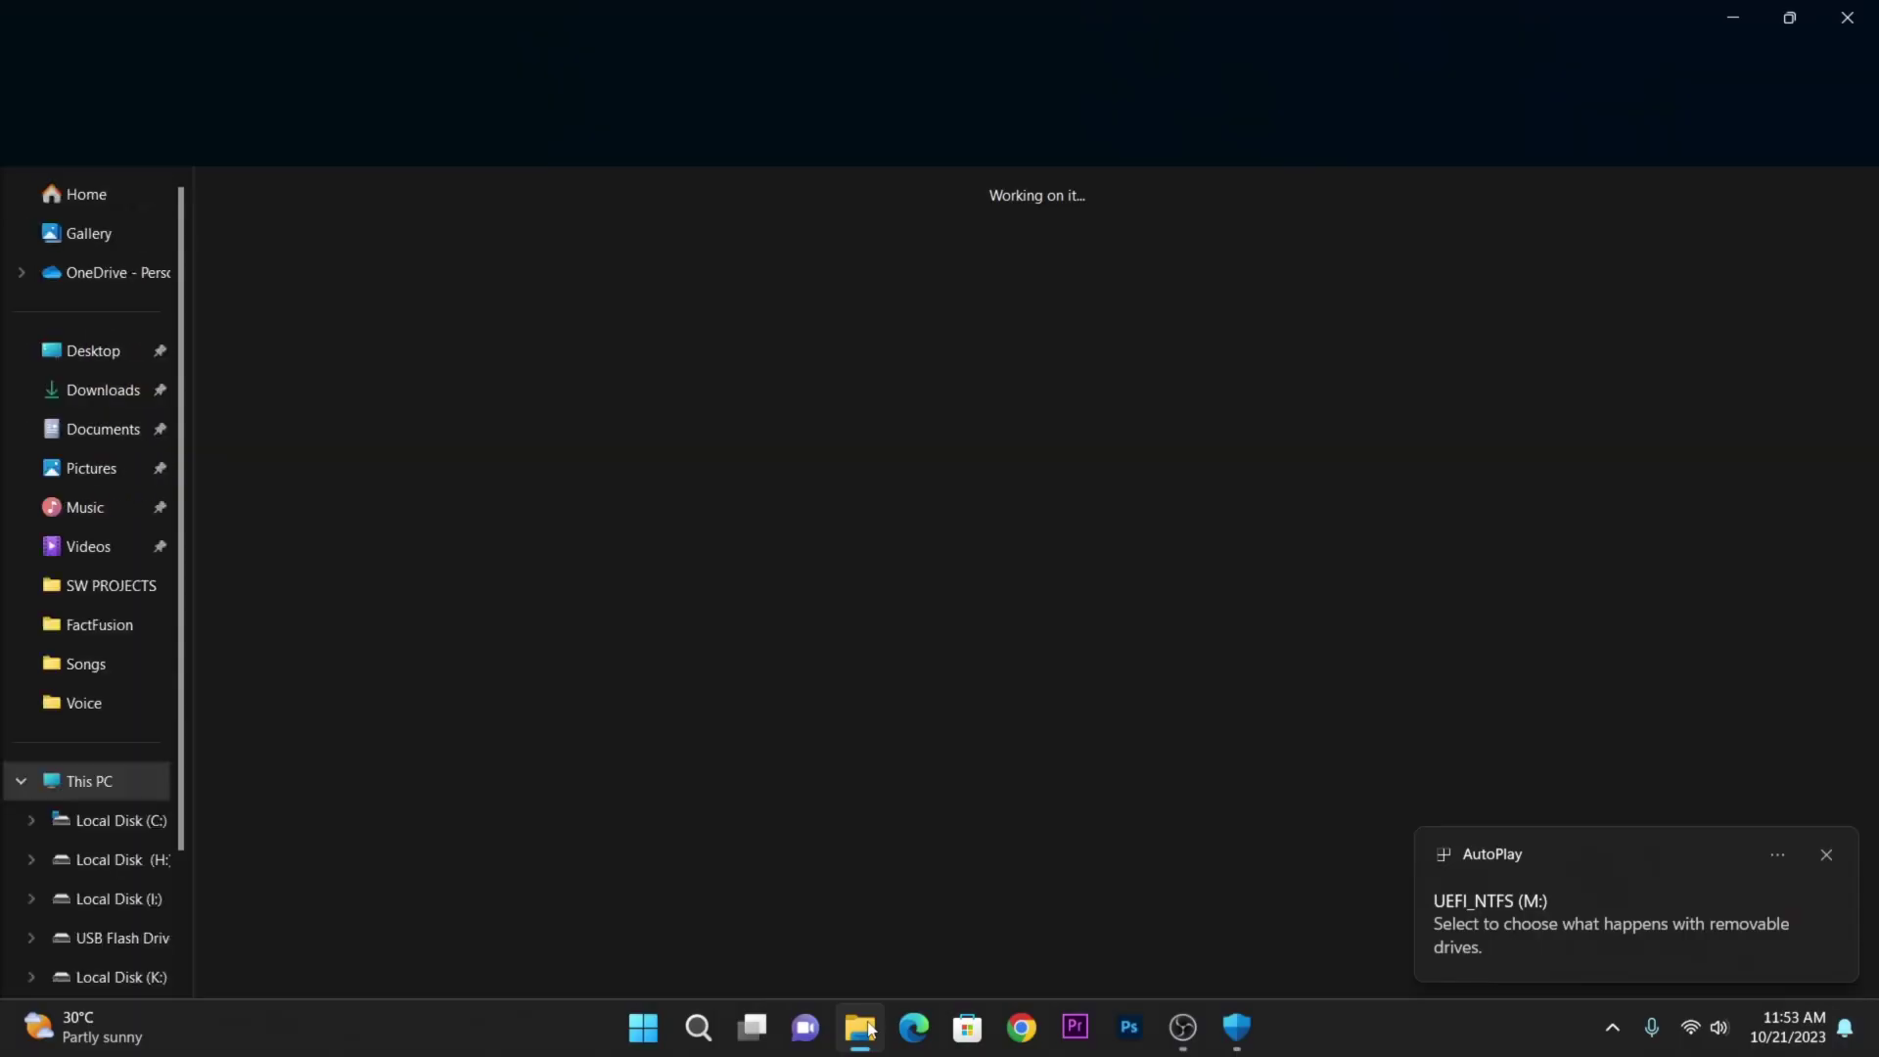
# Open 'document' from USB Flash Drive (J:) in Notepad, maximized.
pyautogui.doubleClick(1285, 235)
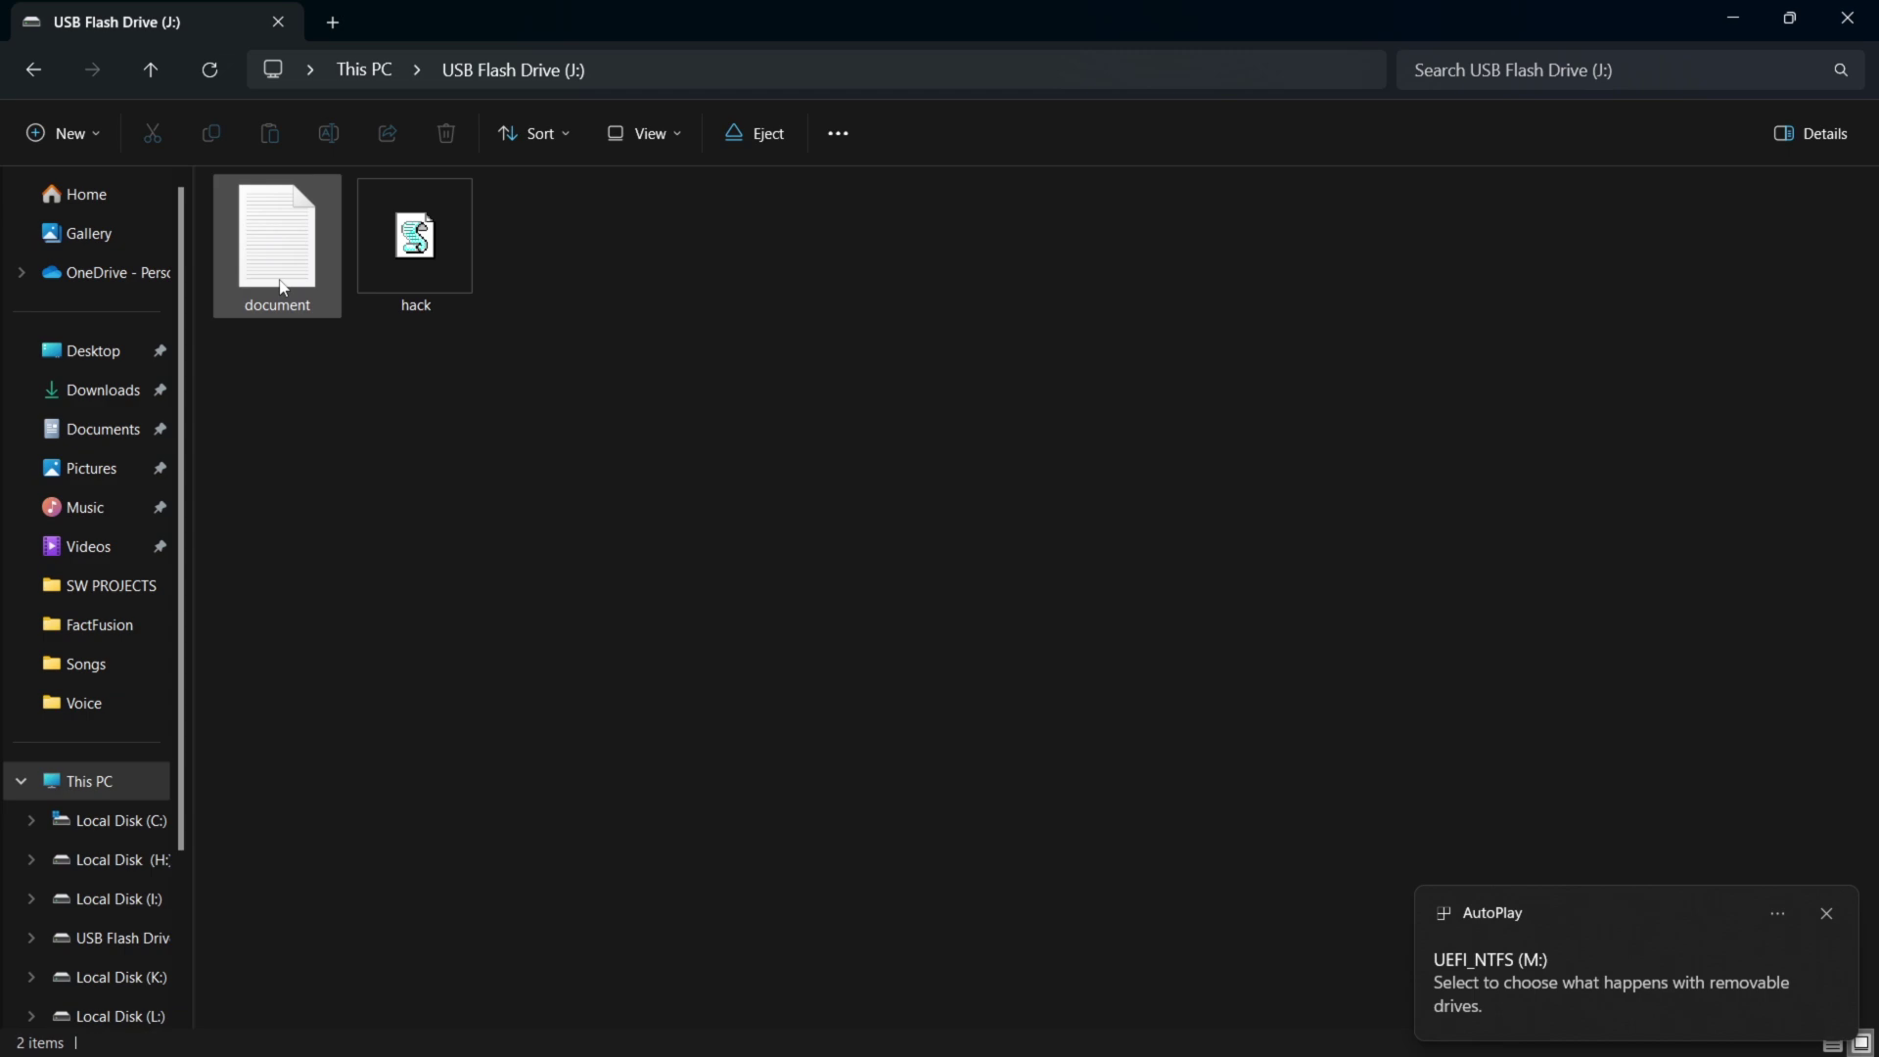
pyautogui.doubleClick(283, 284)
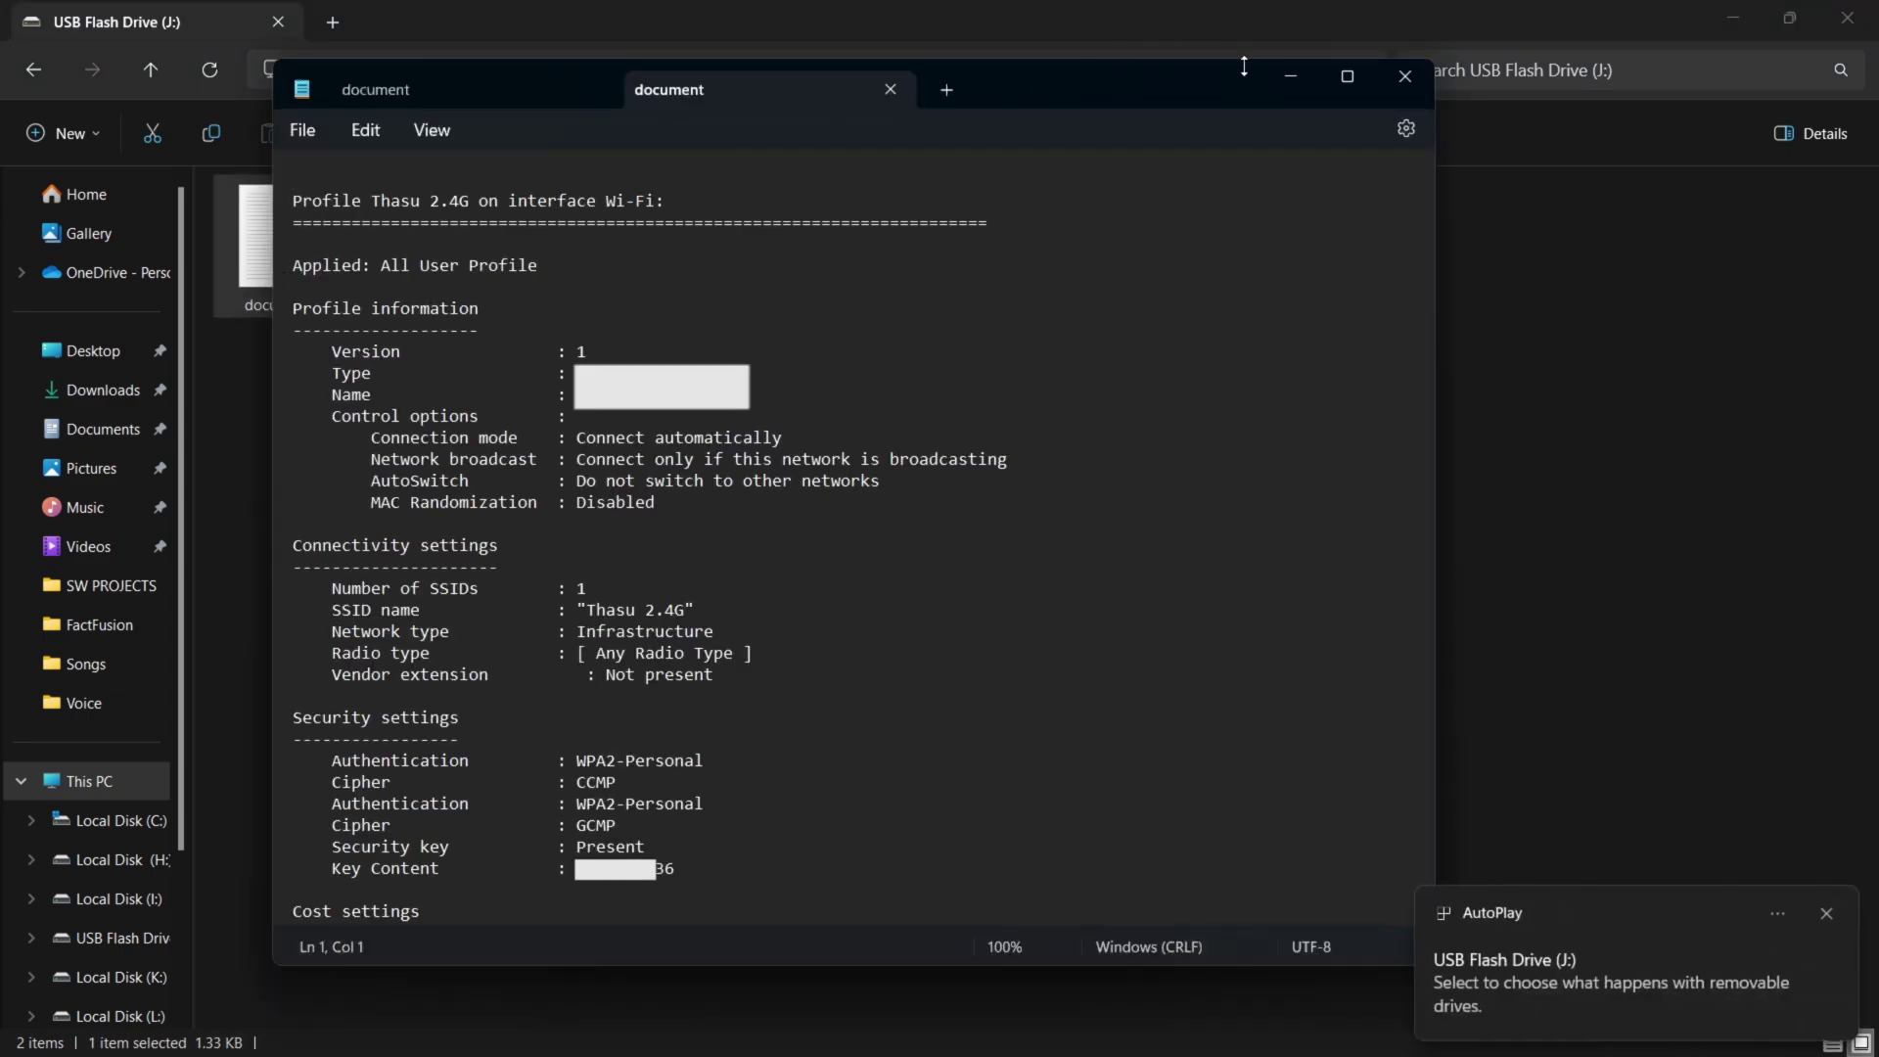
pyautogui.click(1348, 74)
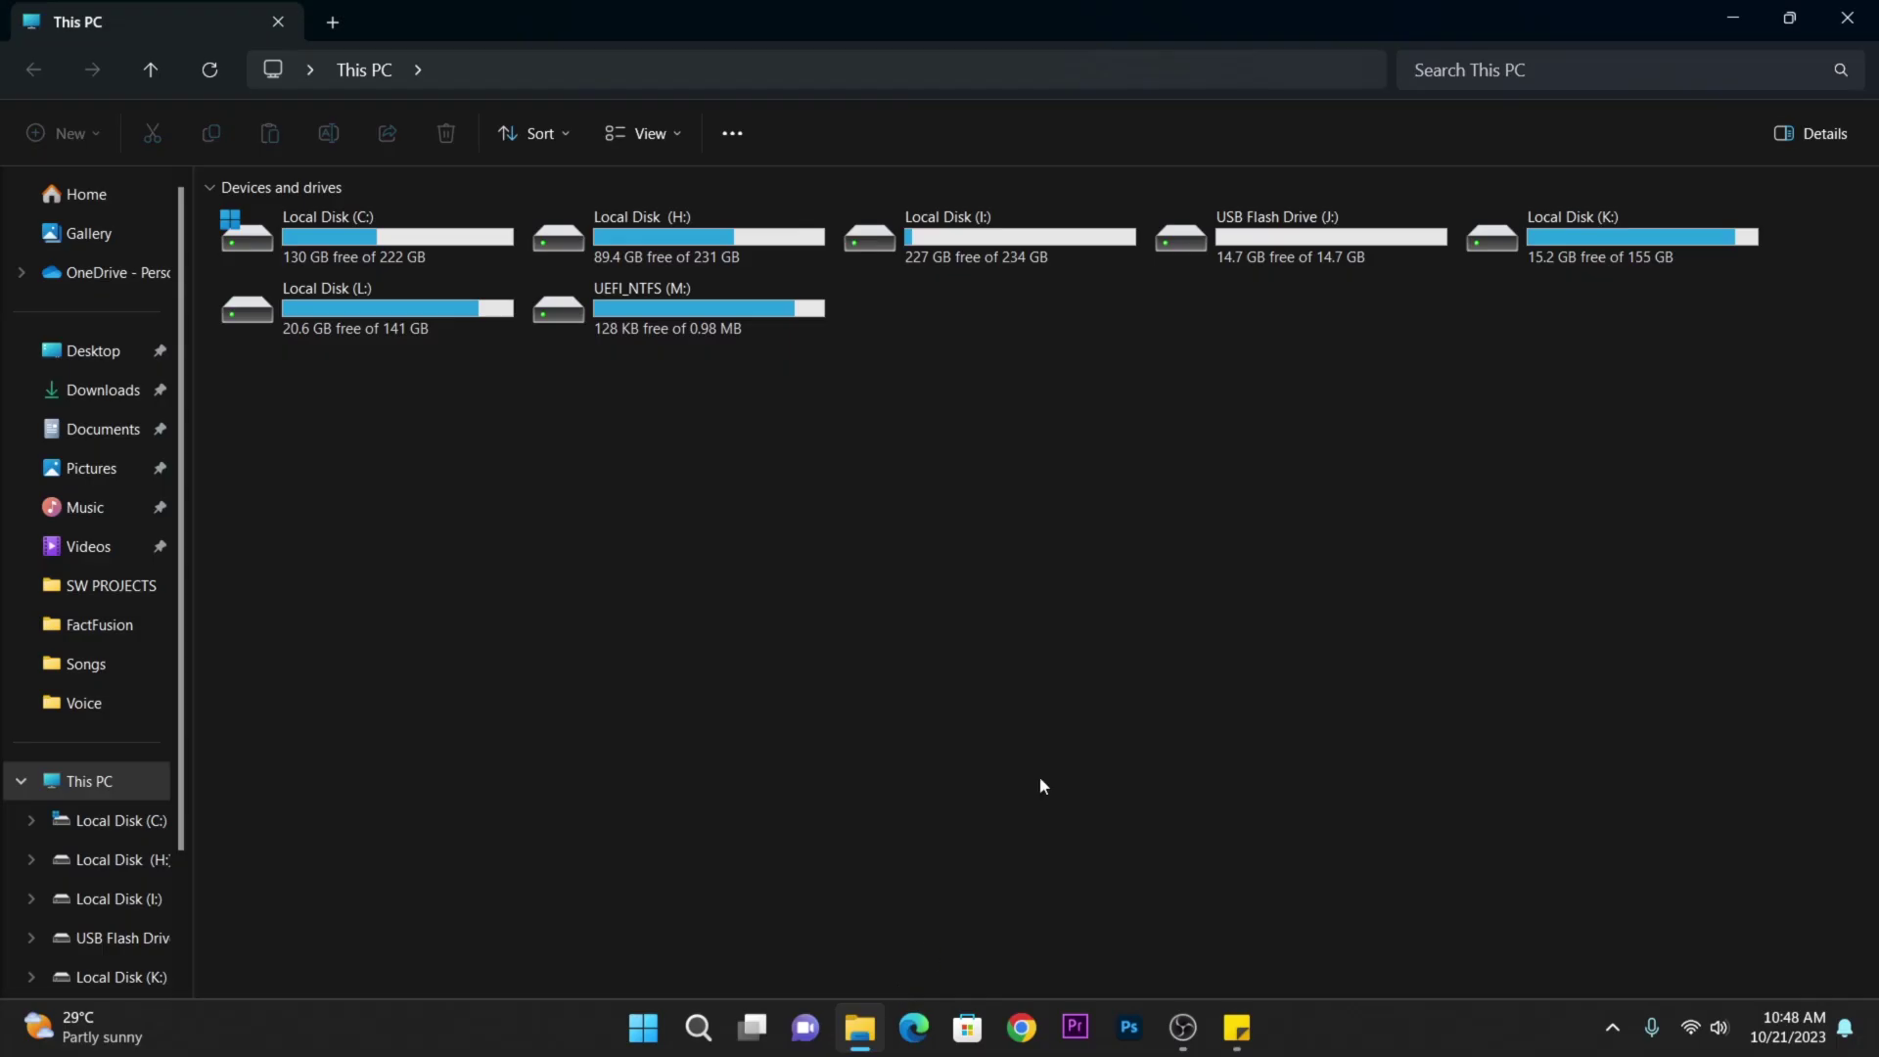
# Add a text file named 'New Text Document' to USB Flash Drive (J:) and open it in Notepad.
pyautogui.doubleClick(1299, 239)
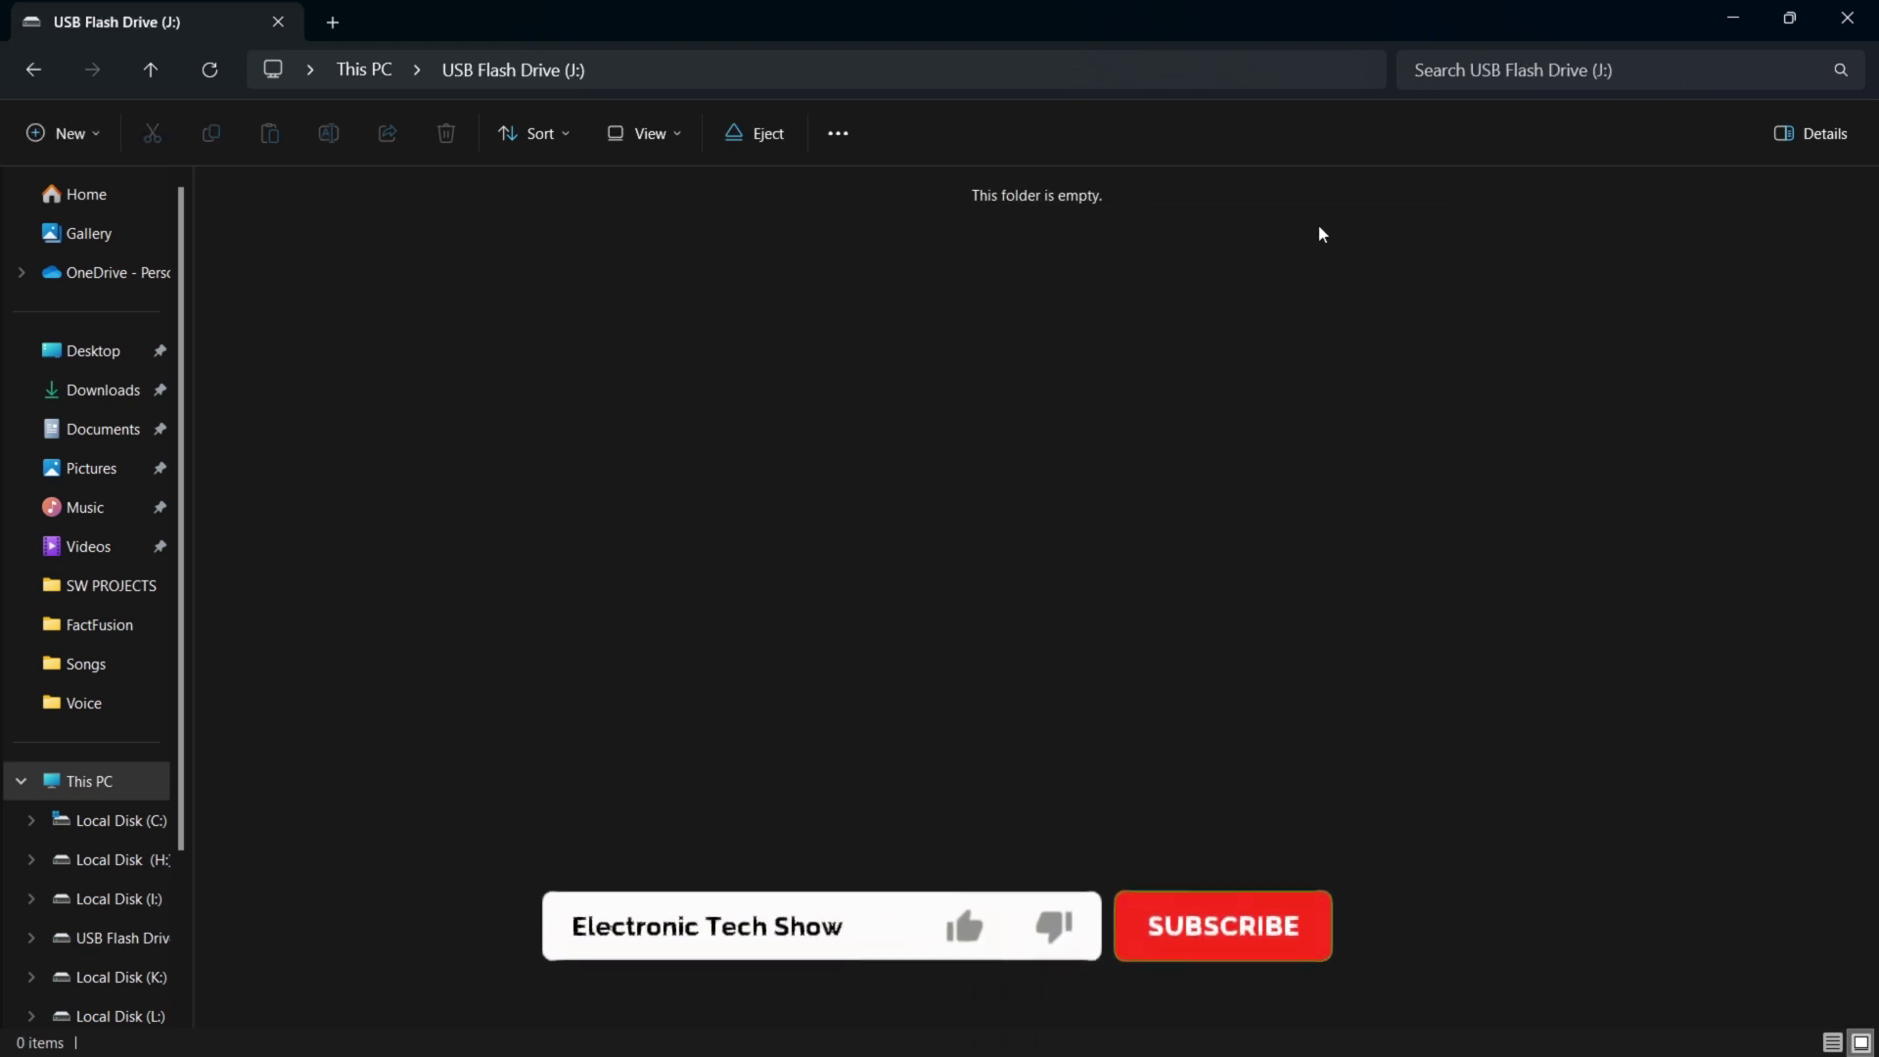
pyautogui.click(66, 135)
pyautogui.click(150, 347)
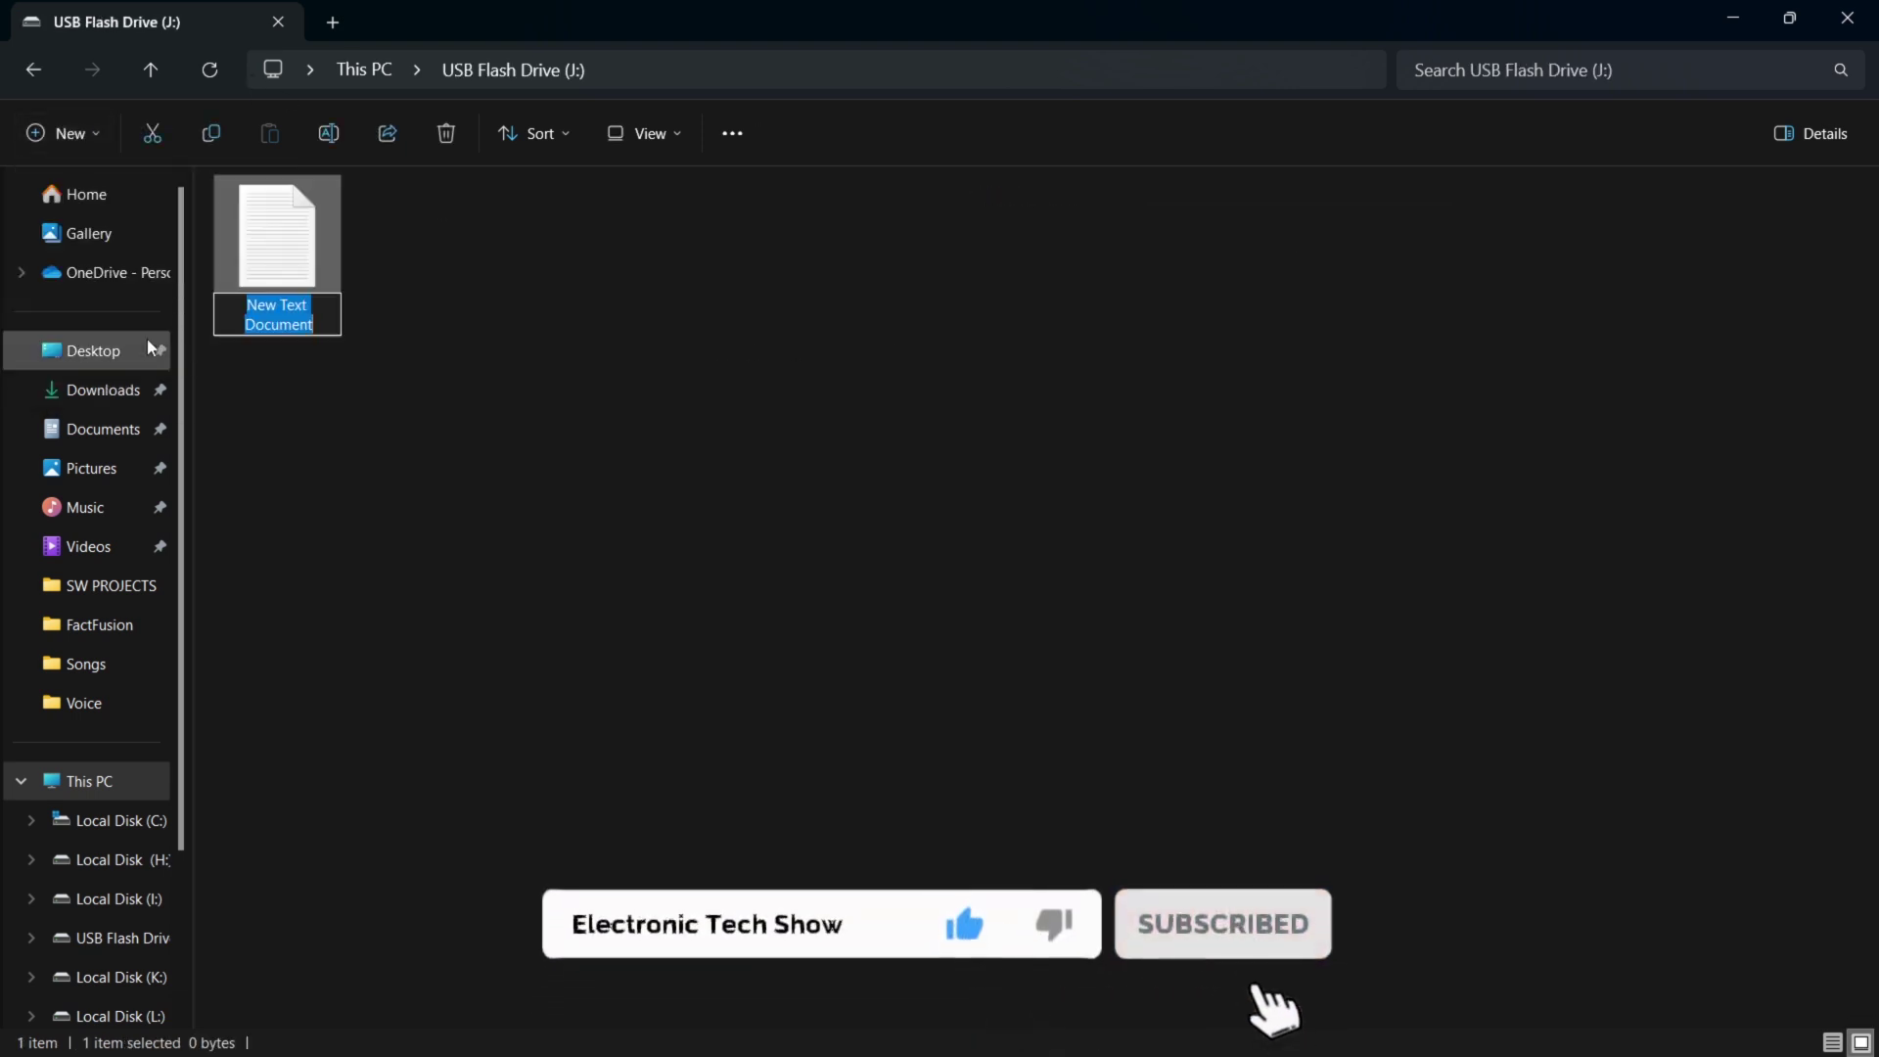
pyautogui.press('Return')
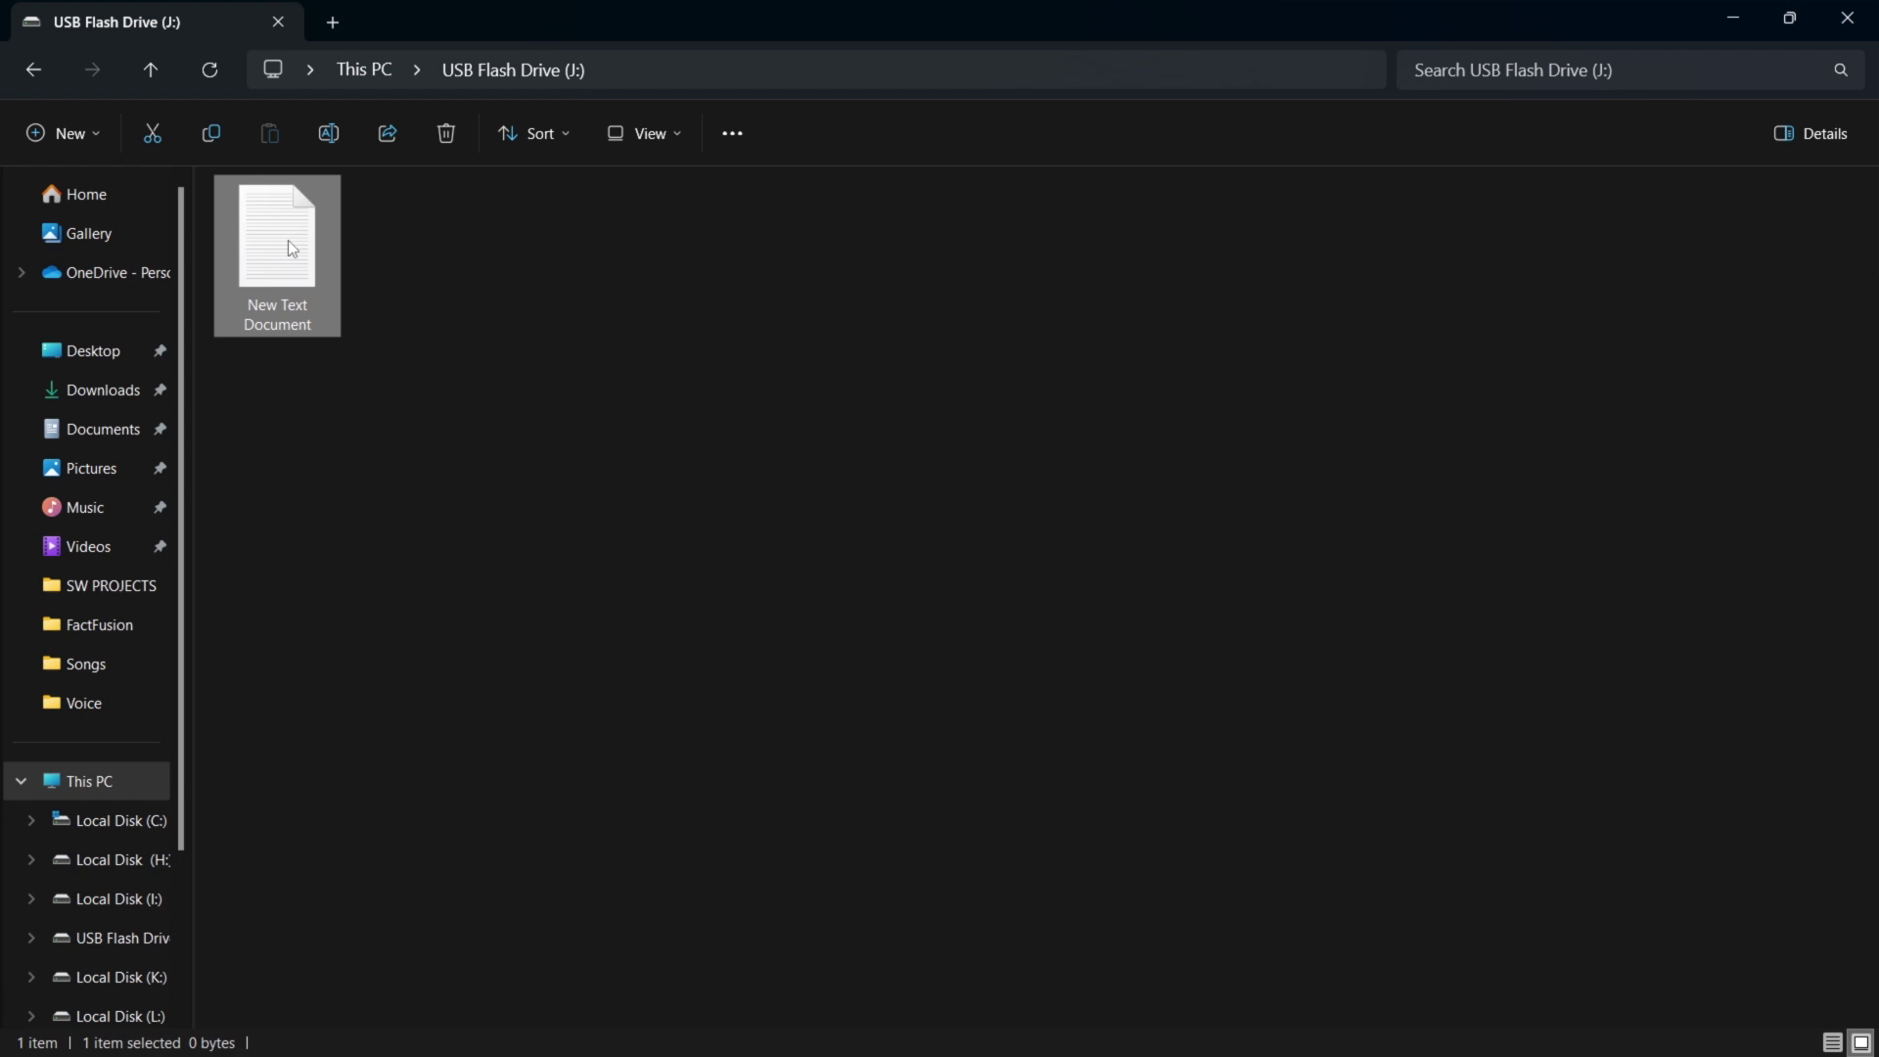
pyautogui.doubleClick(290, 249)
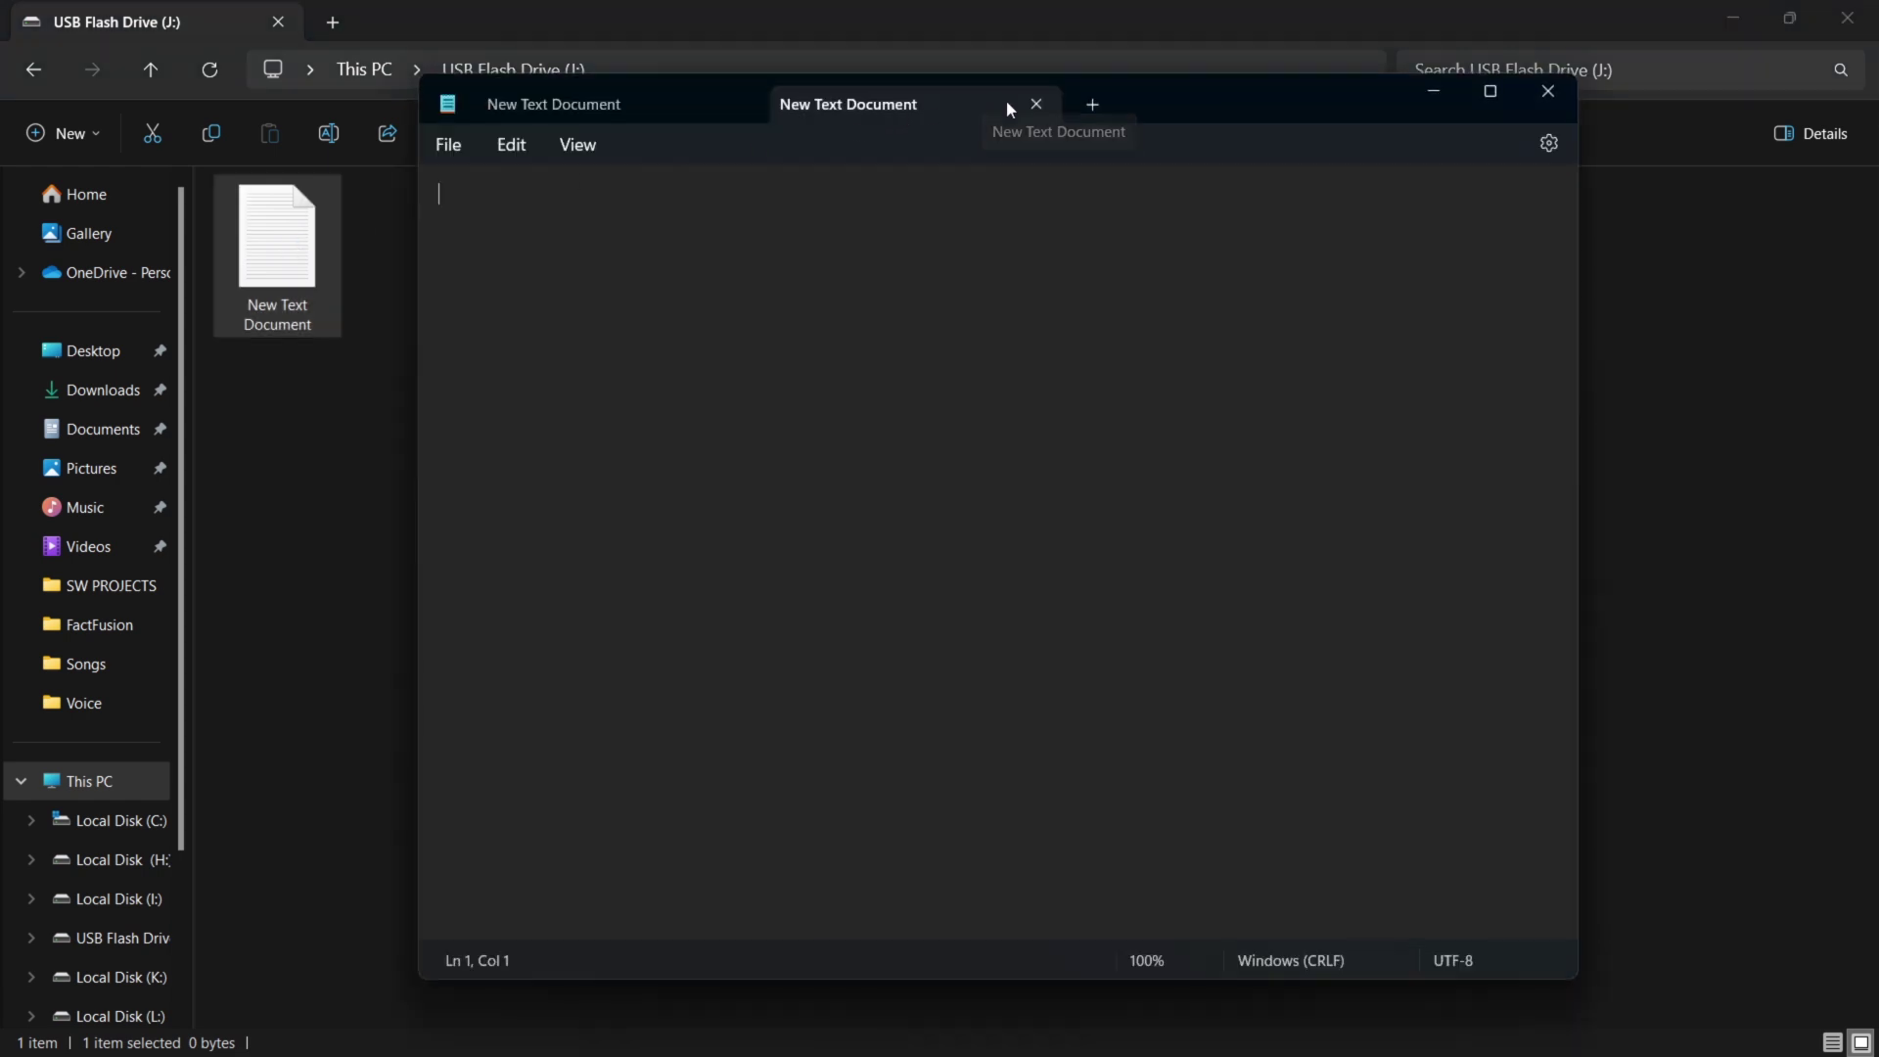
# Close the duplicate tab, paste the VBScript into the blank document, and maximize Notepad.
pyautogui.click(1034, 104)
pyautogui.rightClick(535, 192)
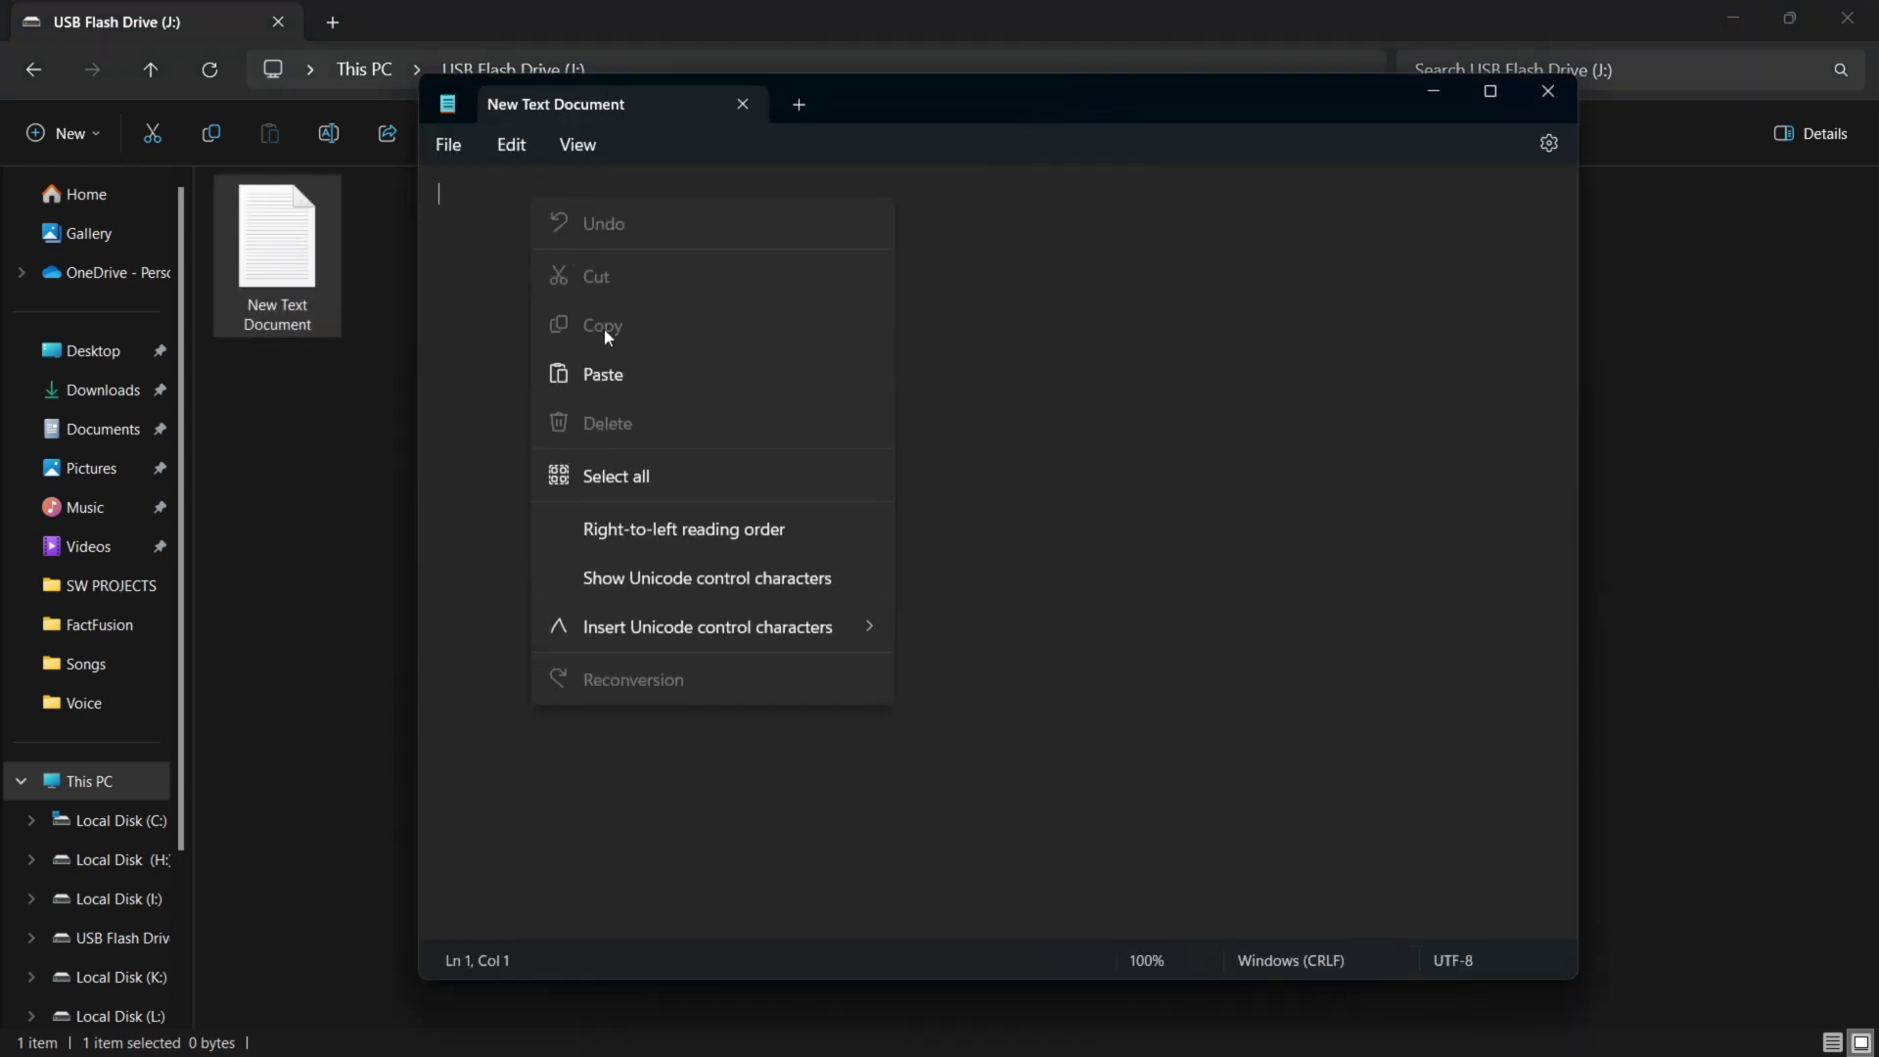
pyautogui.click(624, 376)
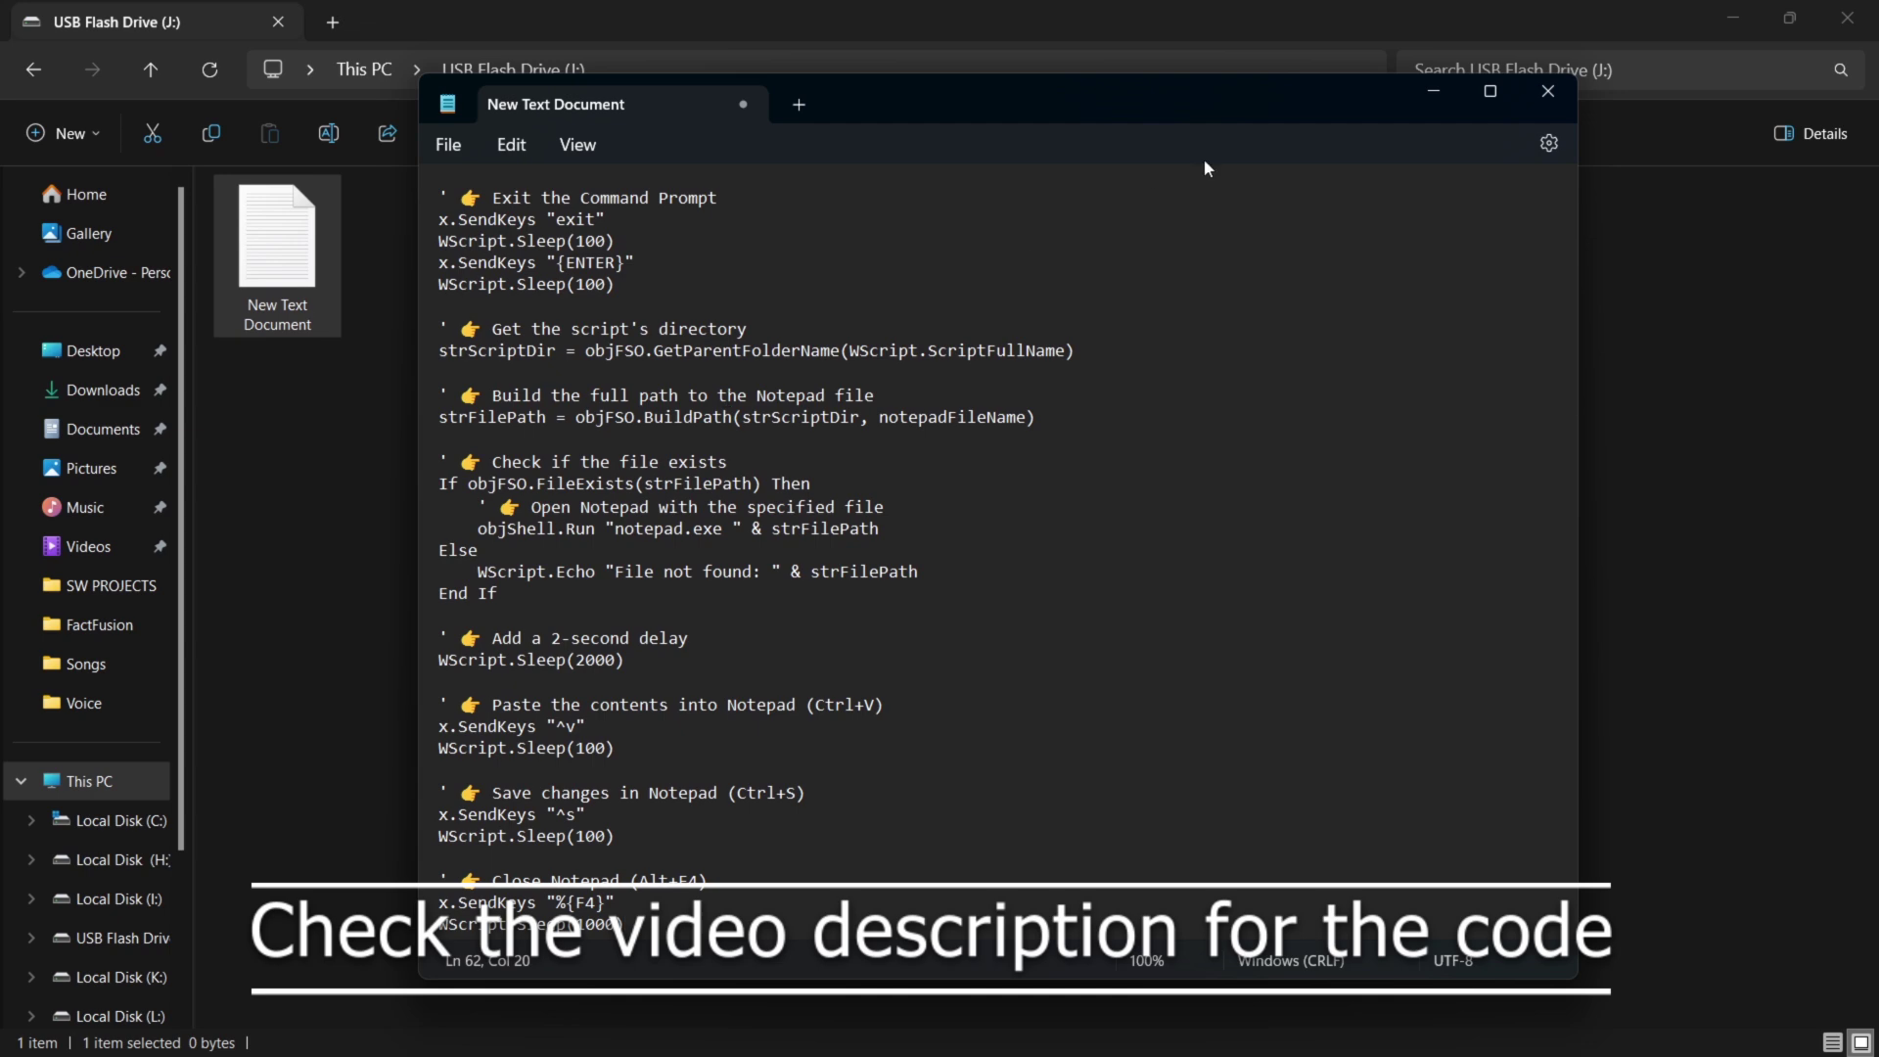
pyautogui.click(1493, 102)
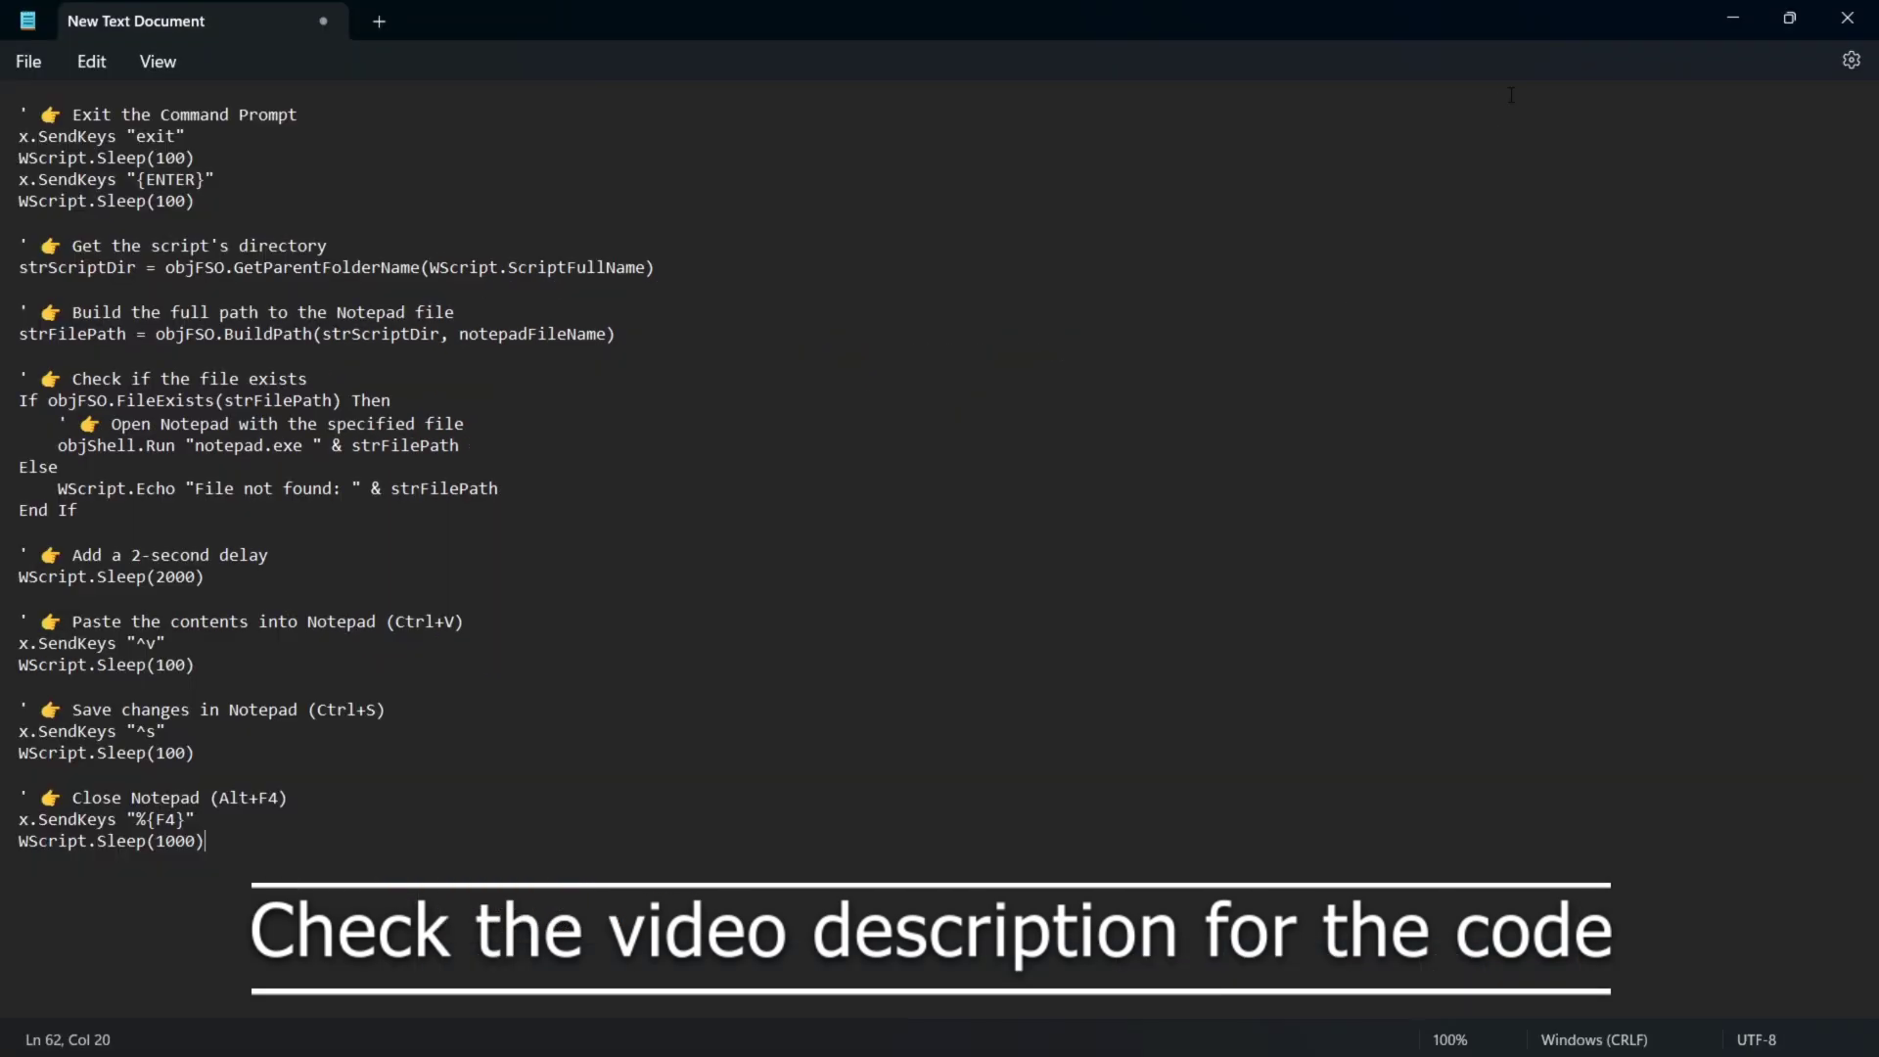
pyautogui.scroll(9, 19, 484)
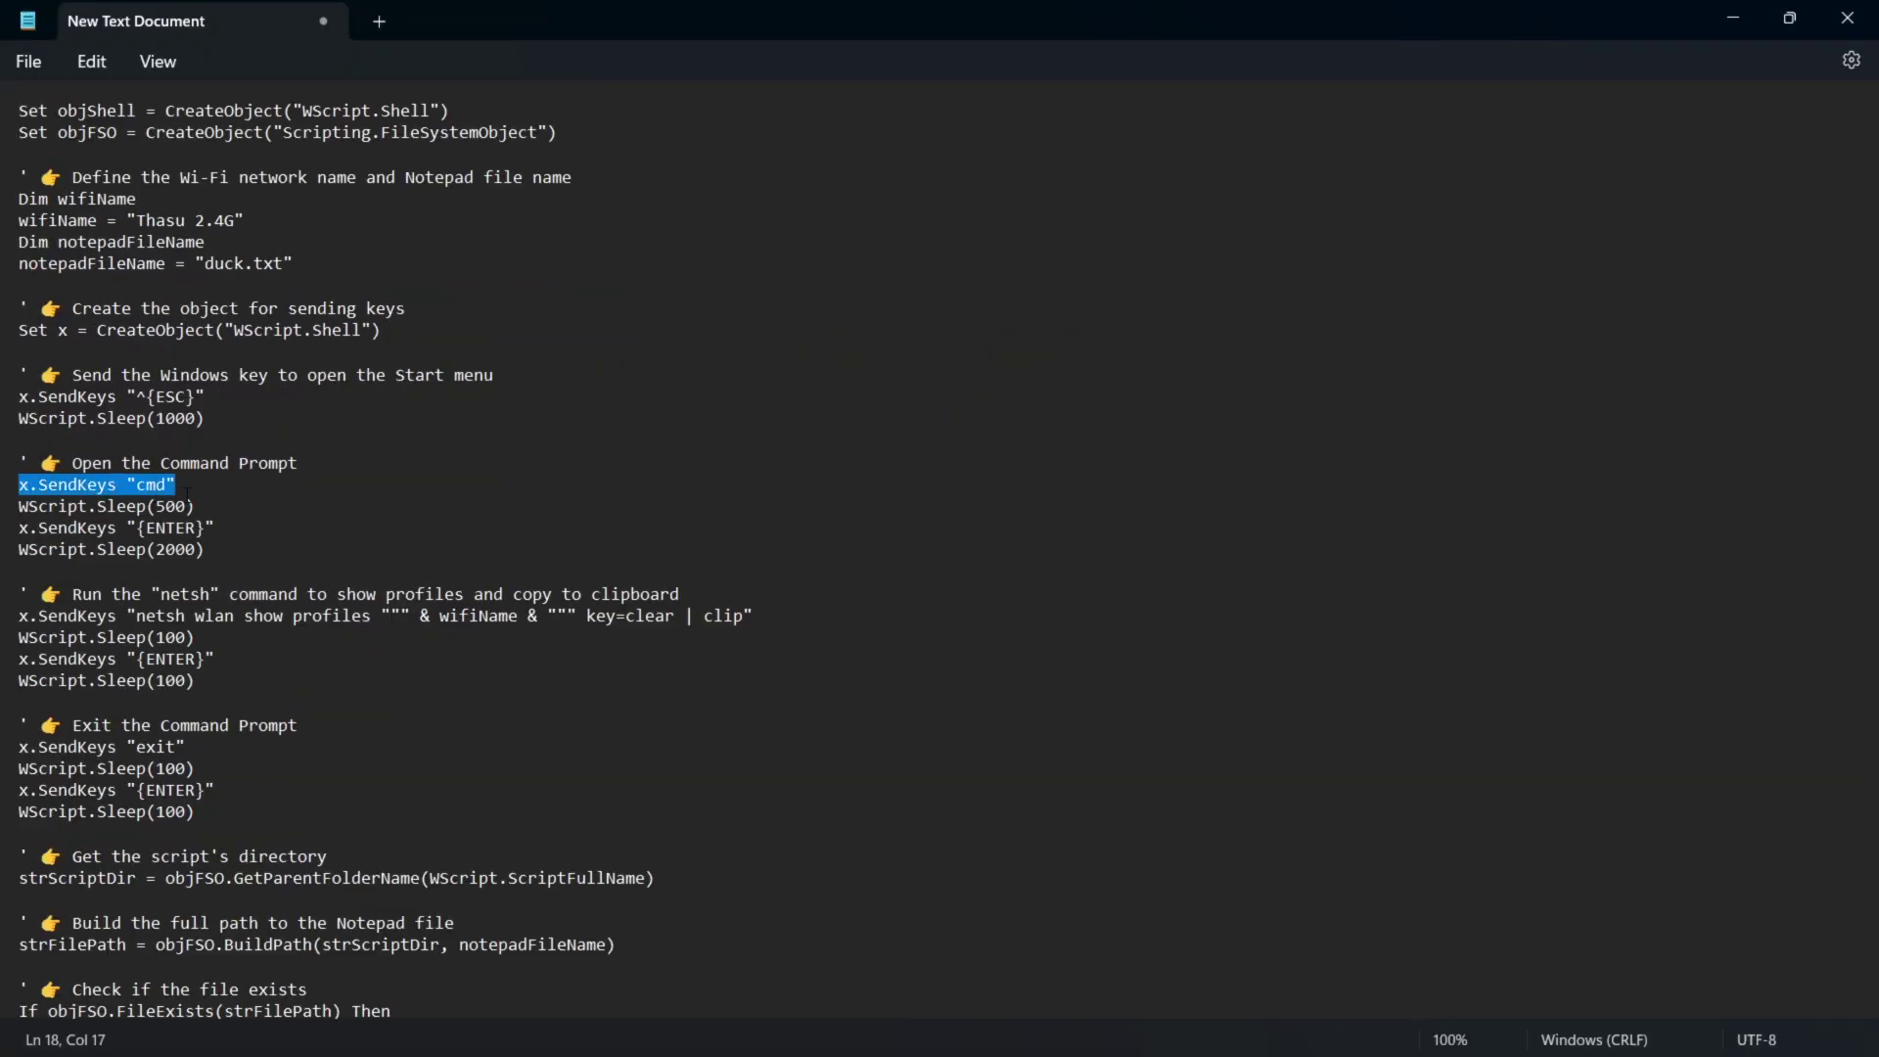
pyautogui.scroll(-4, 428, 539)
# Highlight the netsh command line and the 'Exit the Command Prompt' comment.
pyautogui.click(20, 362)
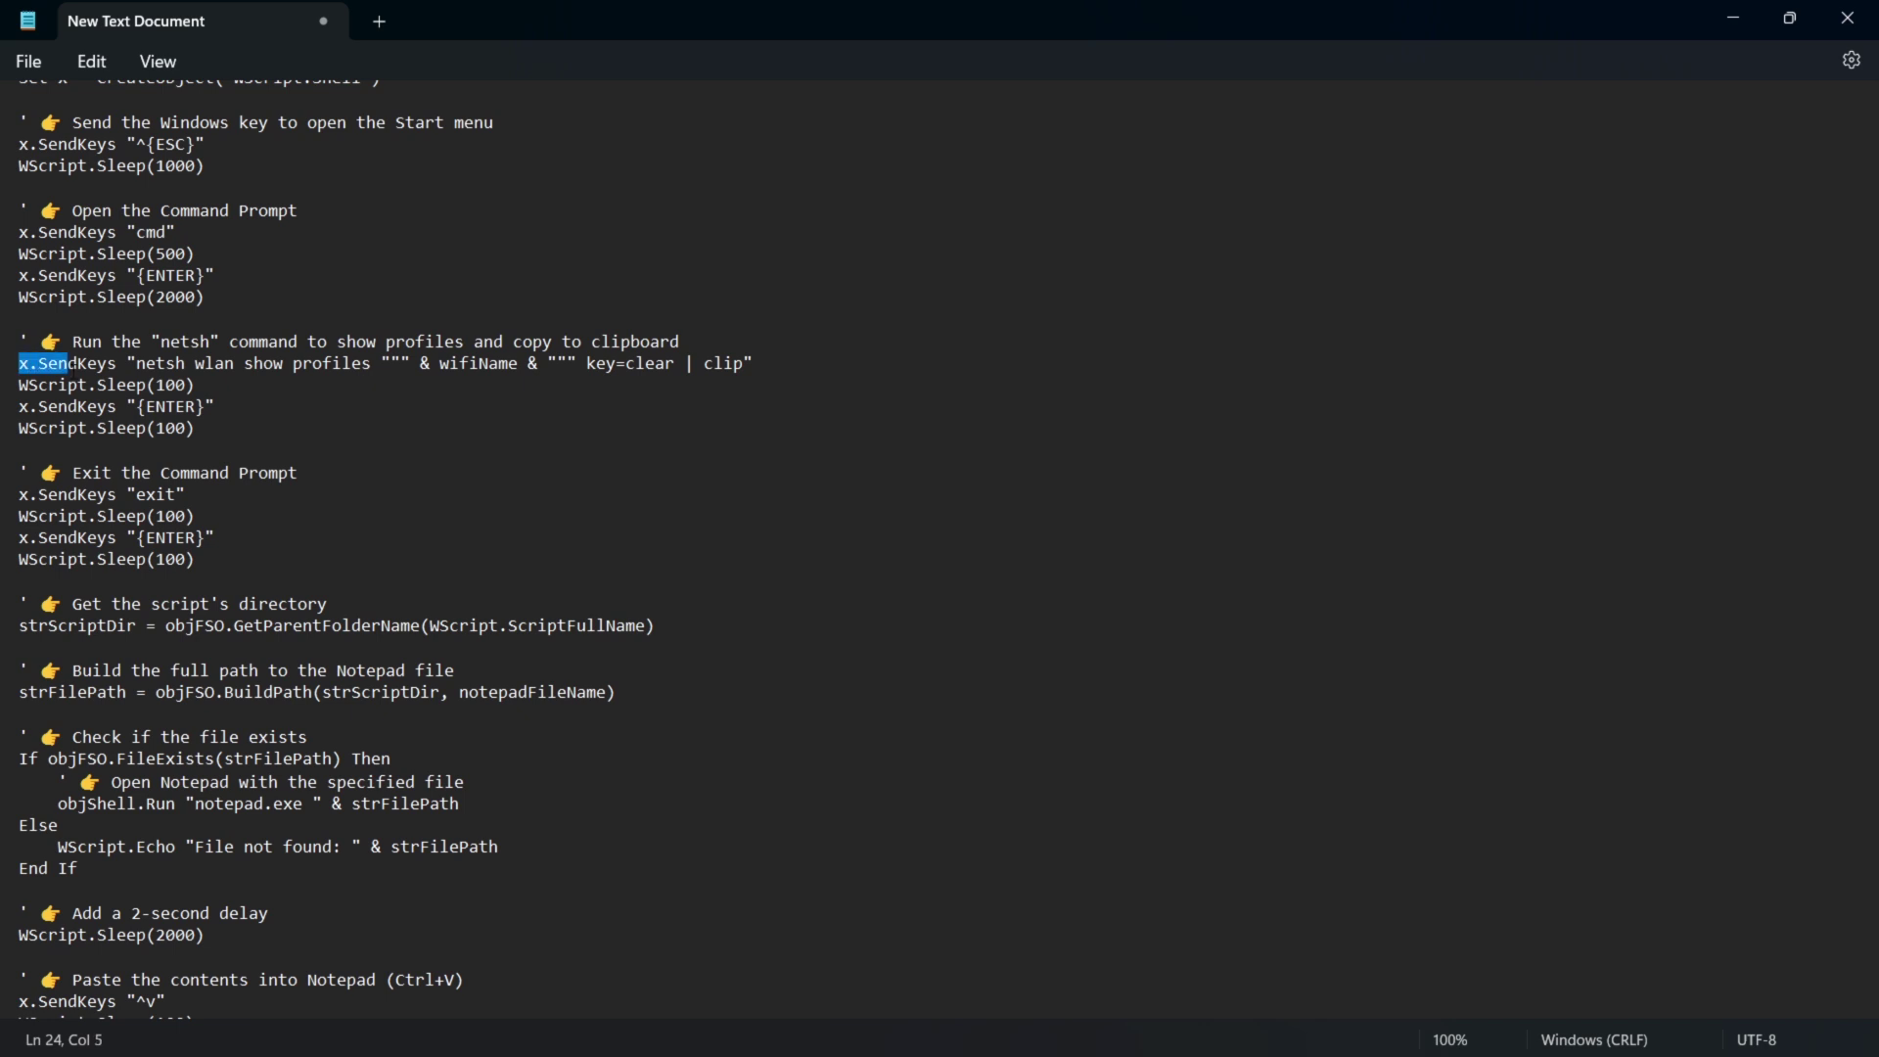
pyautogui.moveTo(70, 362); pyautogui.dragTo(496, 387)
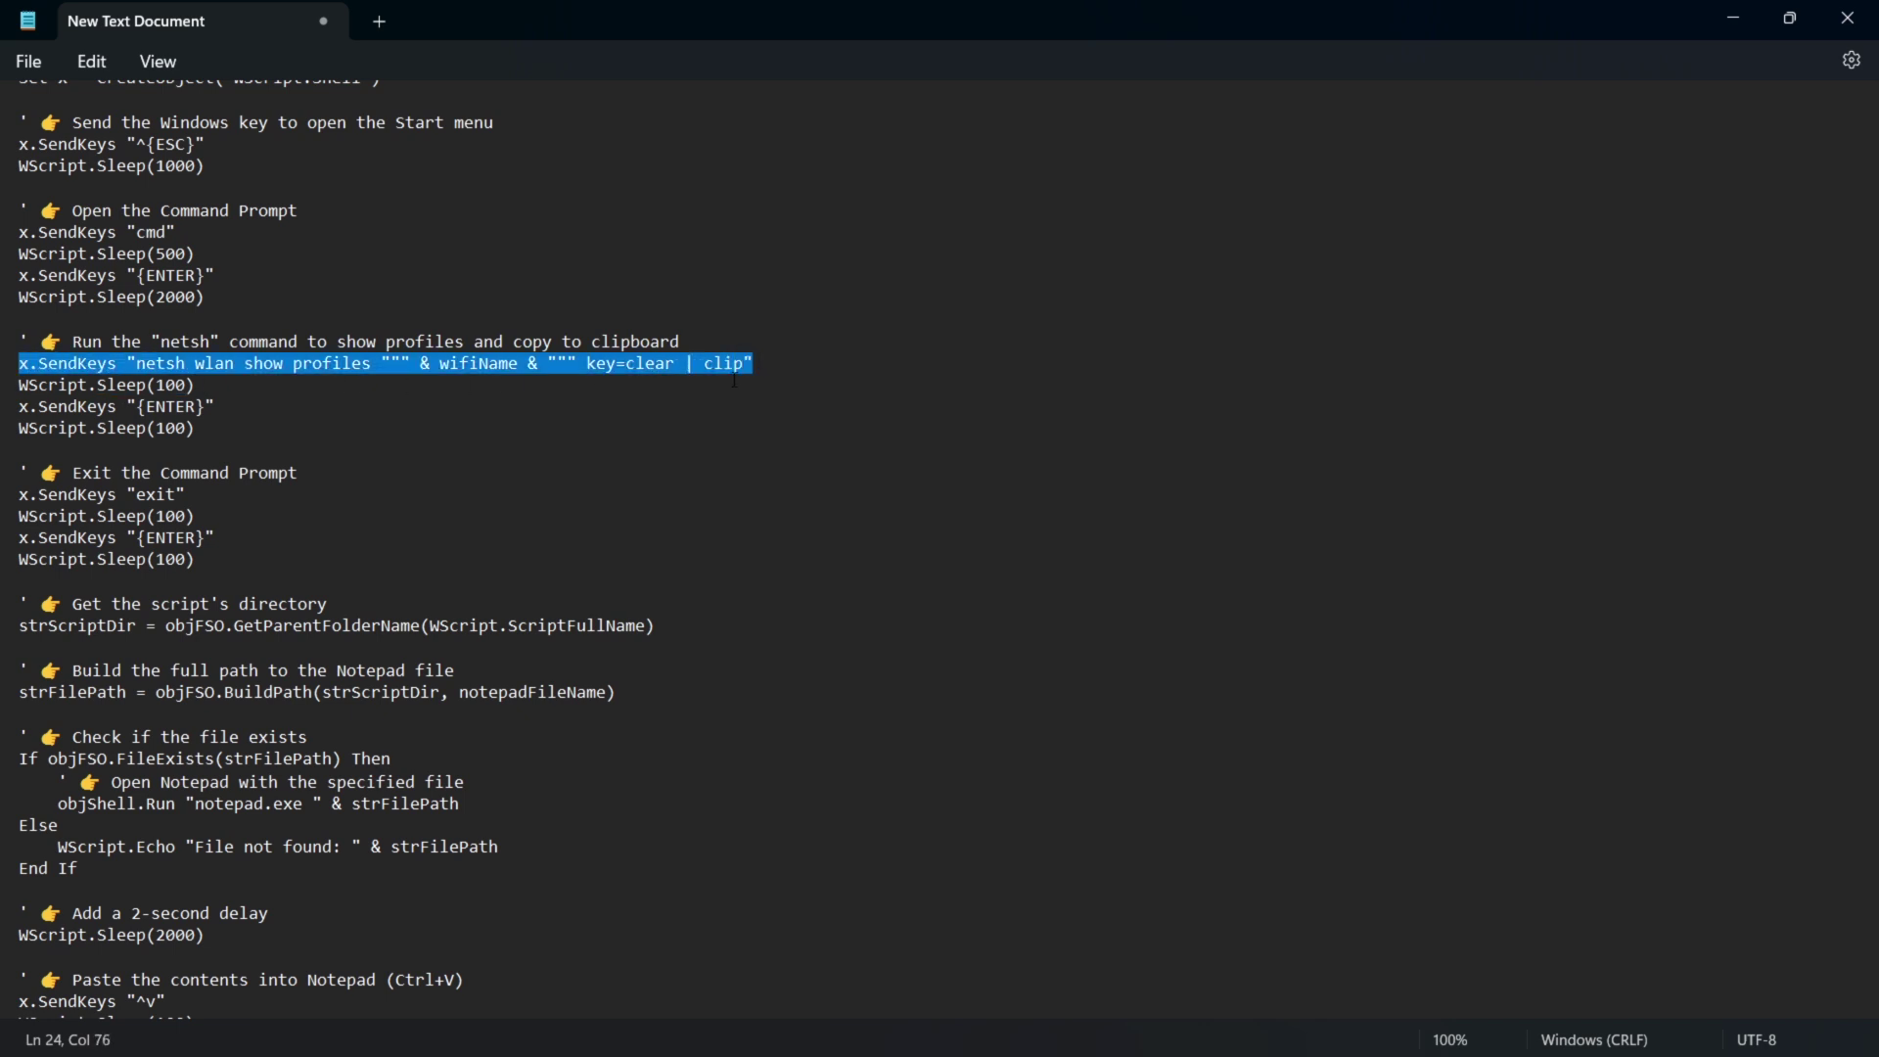
pyautogui.scroll(-3, 697, 409)
pyautogui.moveTo(19, 811); pyautogui.dragTo(49, 811)
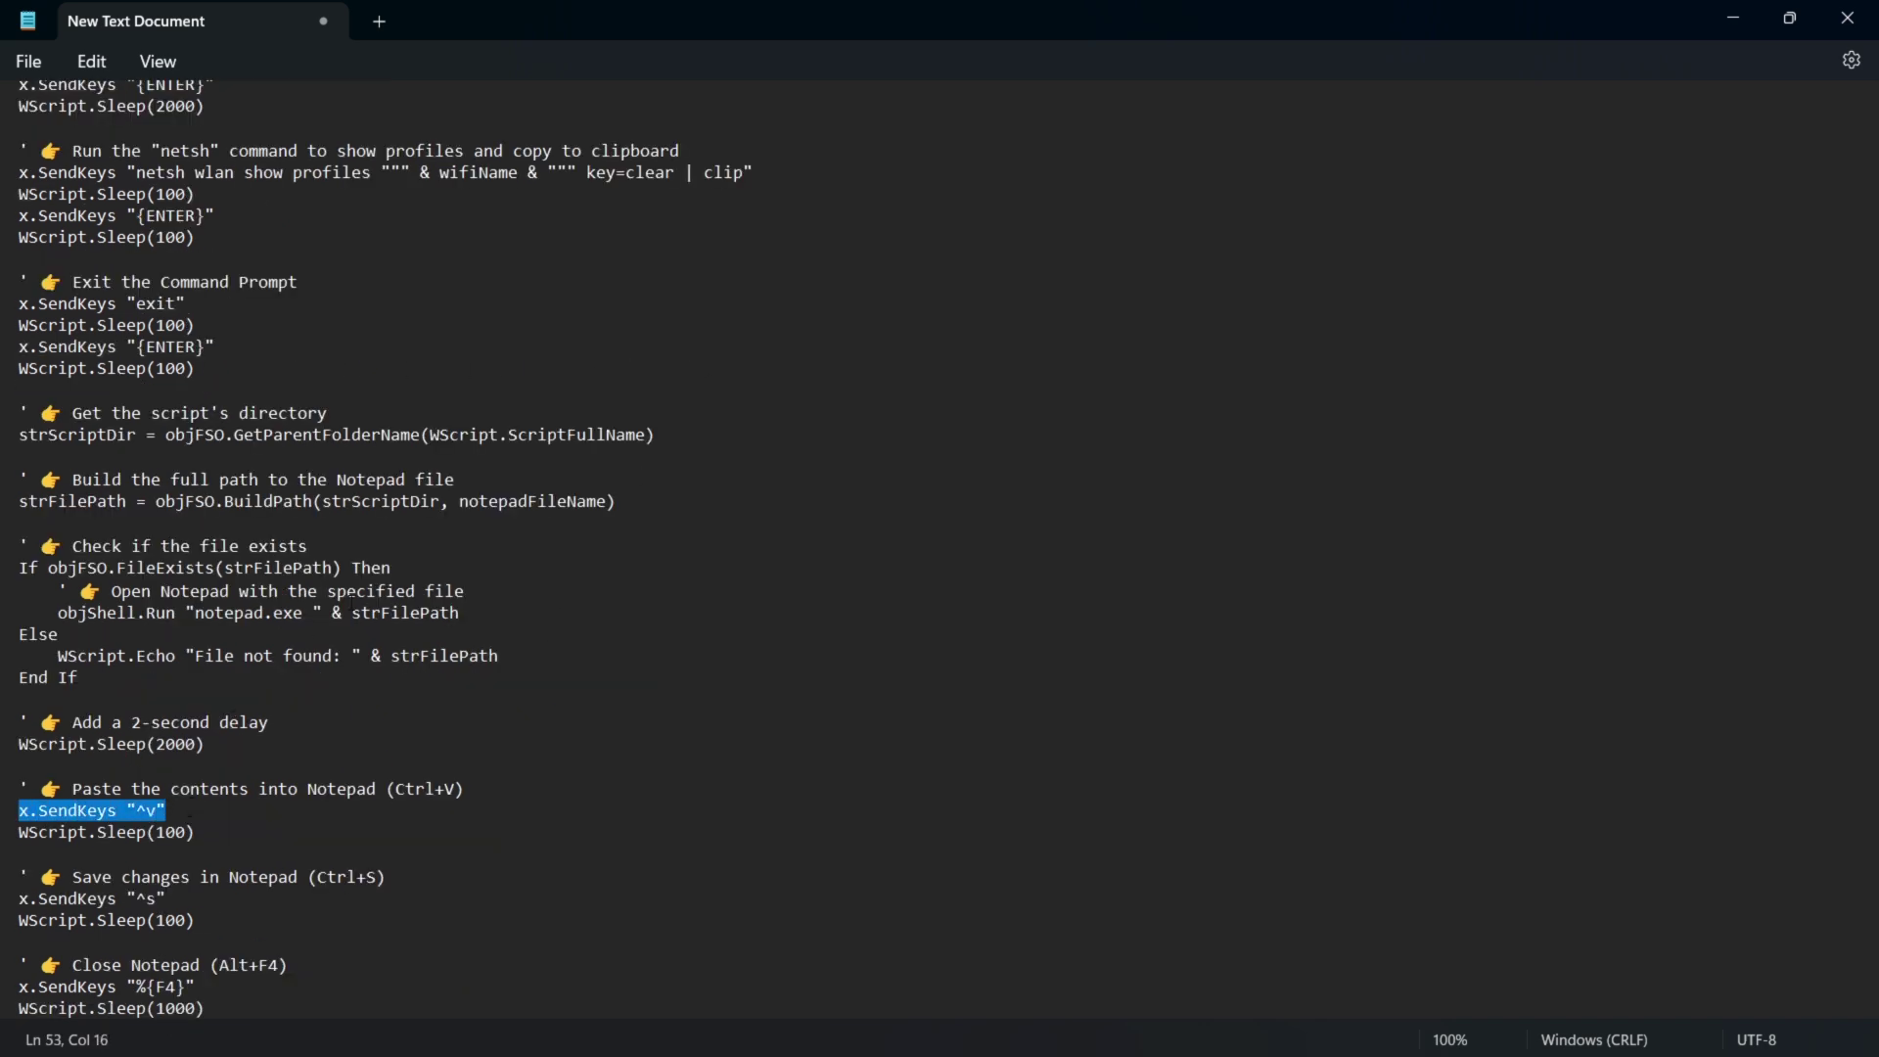
pyautogui.scroll(3, 710, 598)
pyautogui.scroll(1, 708, 597)
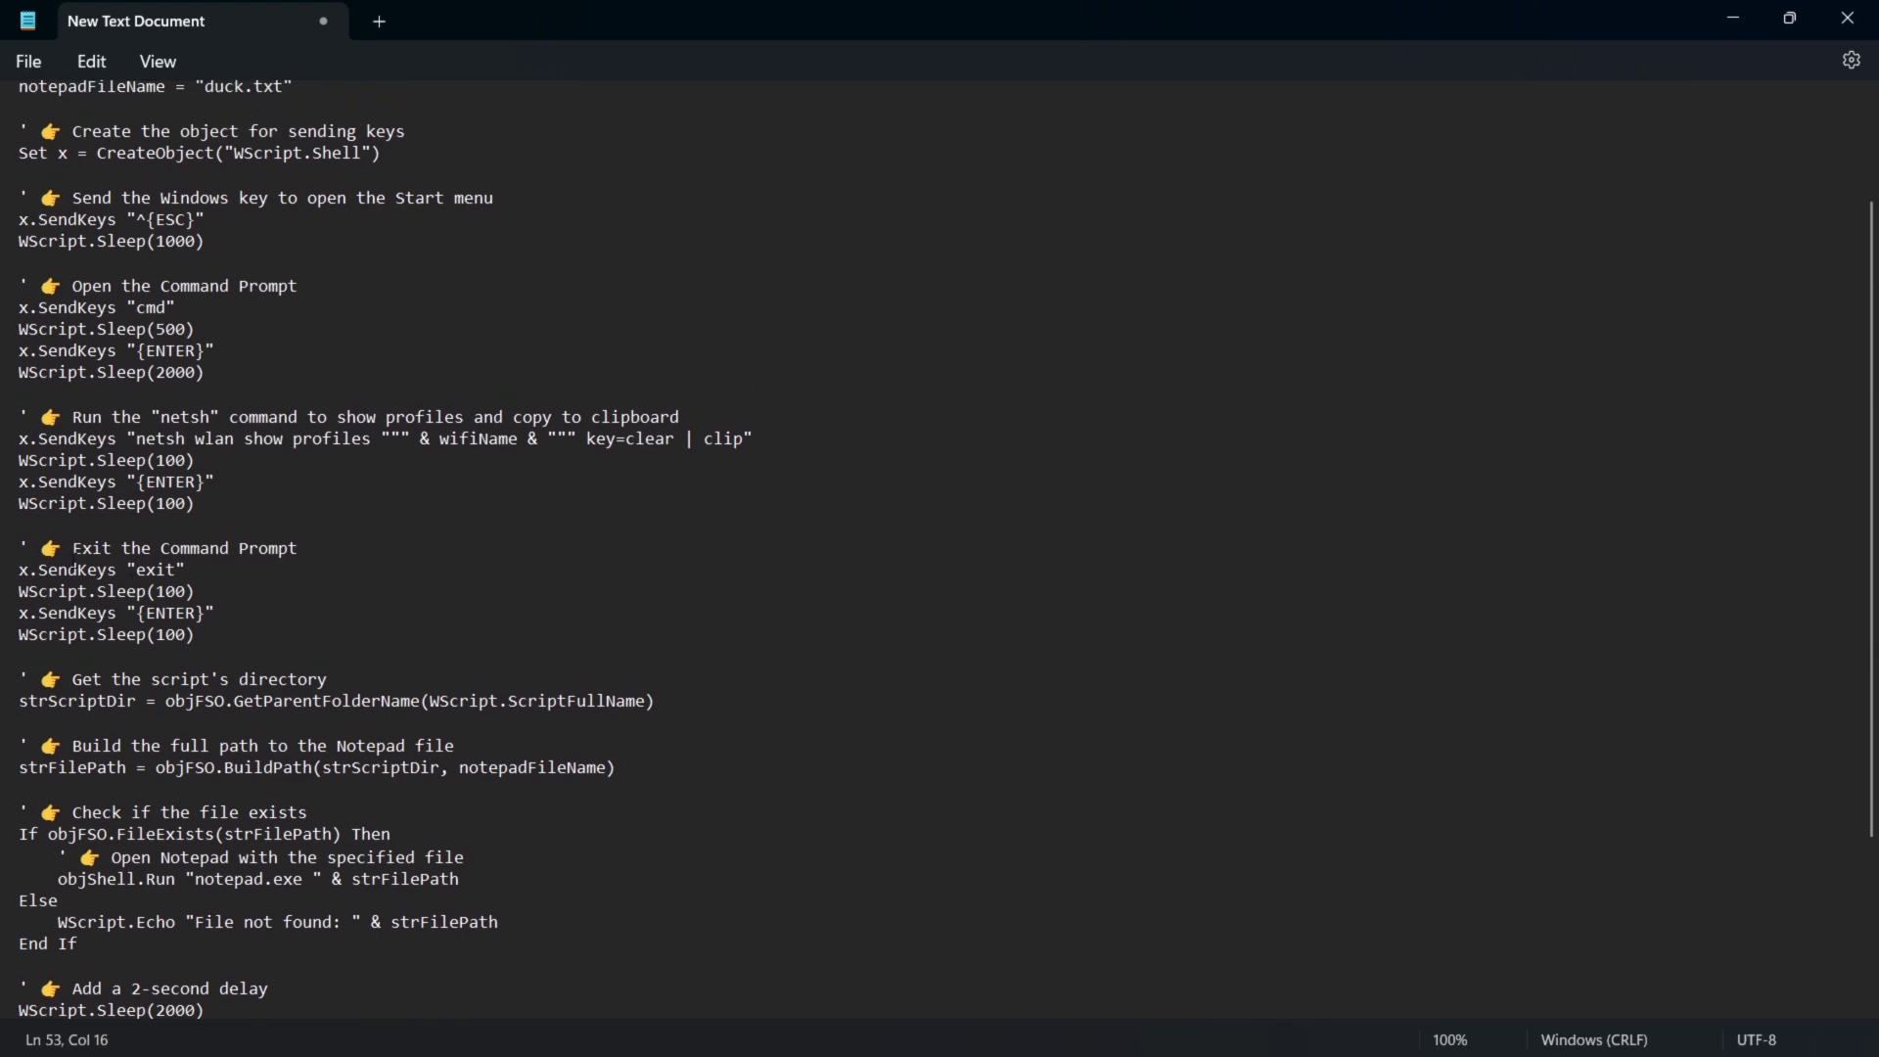
pyautogui.moveTo(24, 548); pyautogui.dragTo(356, 554)
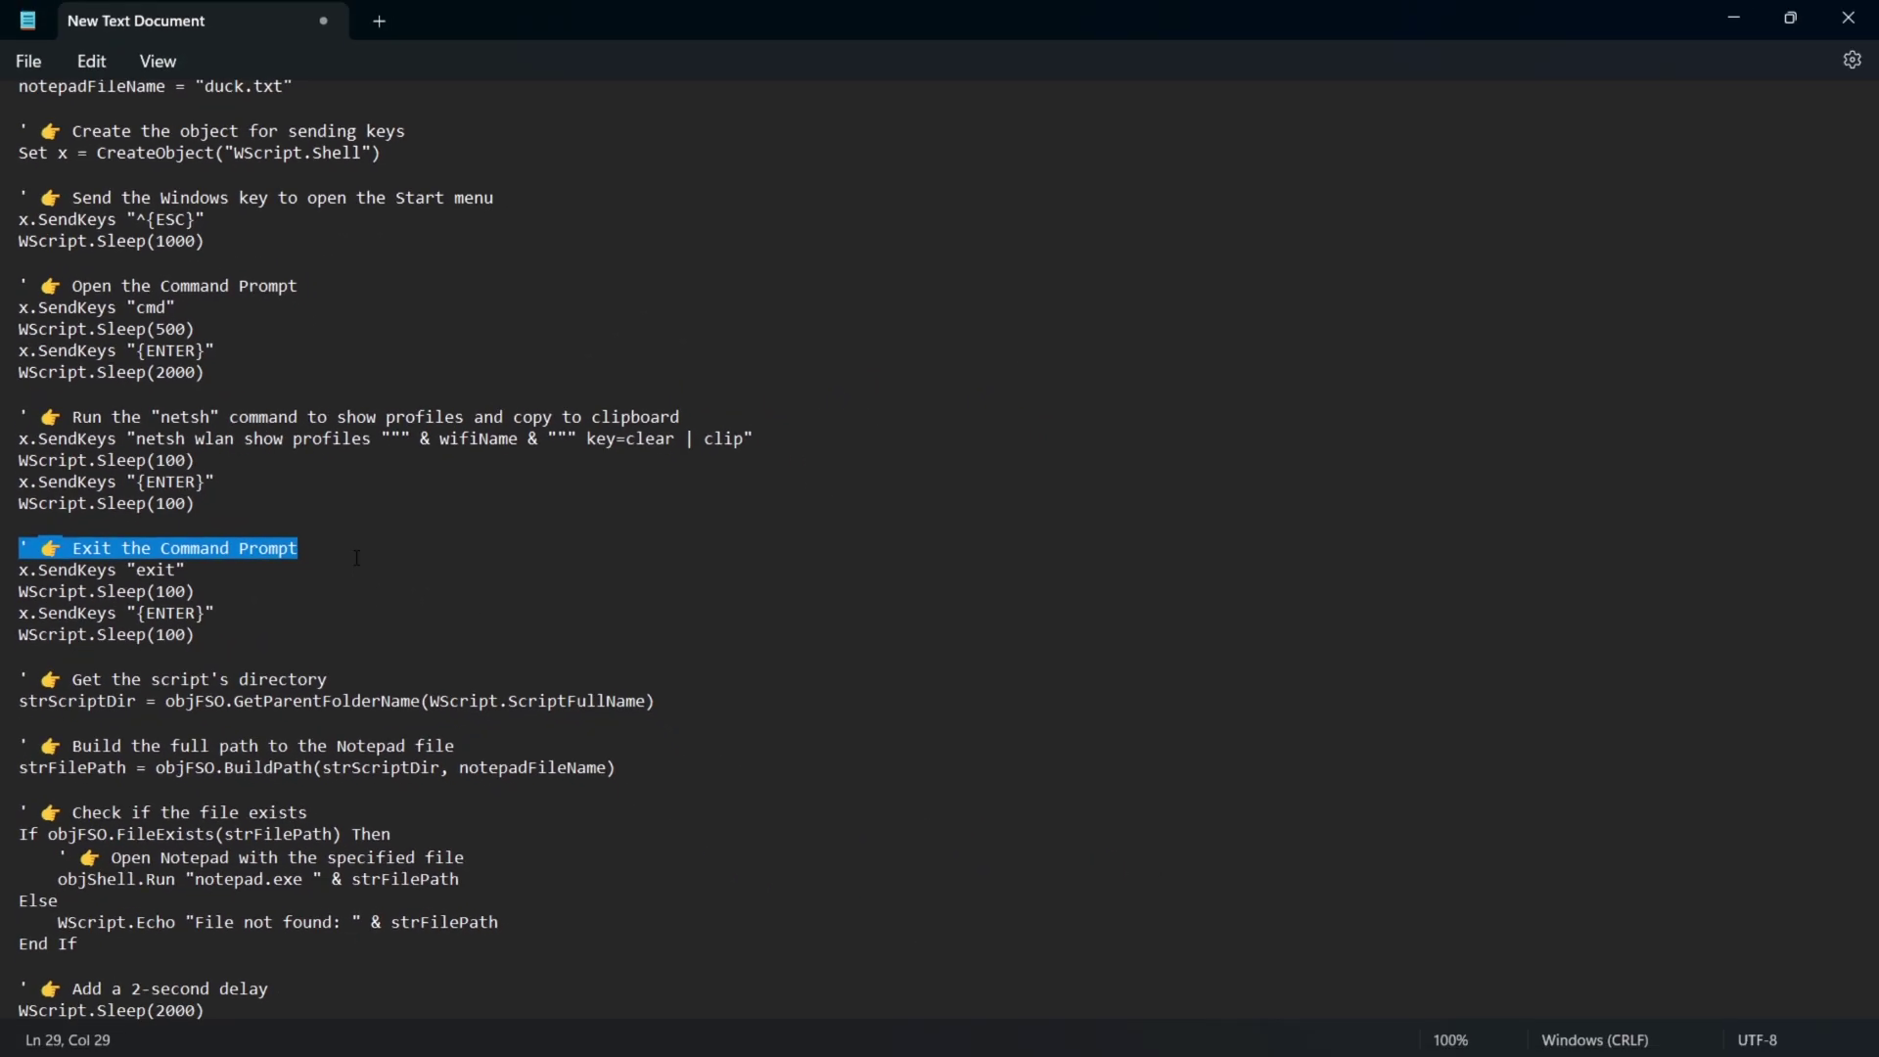
pyautogui.scroll(3, 356, 556)
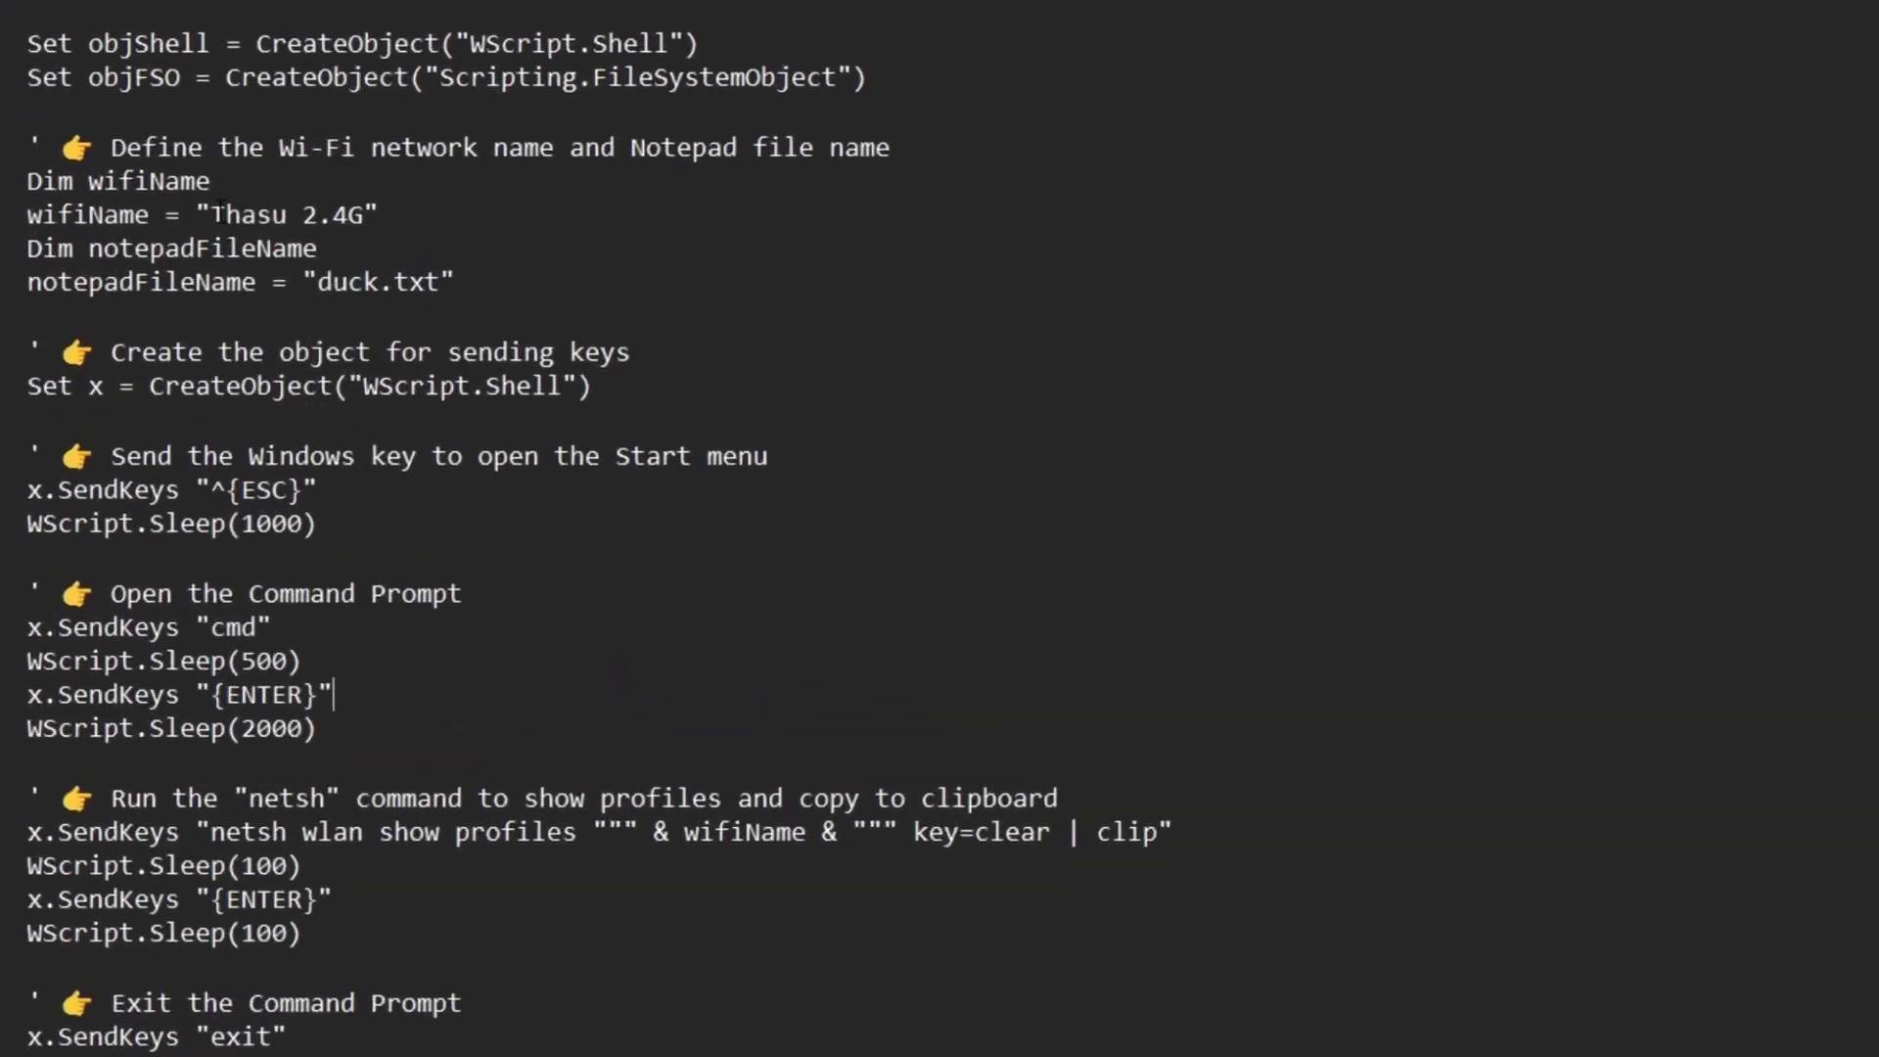
pyautogui.moveTo(135, 218); pyautogui.dragTo(230, 230)
# Replace the network name 'Thasu 2.4G' with ETS123 and the output name duck with document.
pyautogui.moveTo(494, 220); pyautogui.dragTo(500, 213)
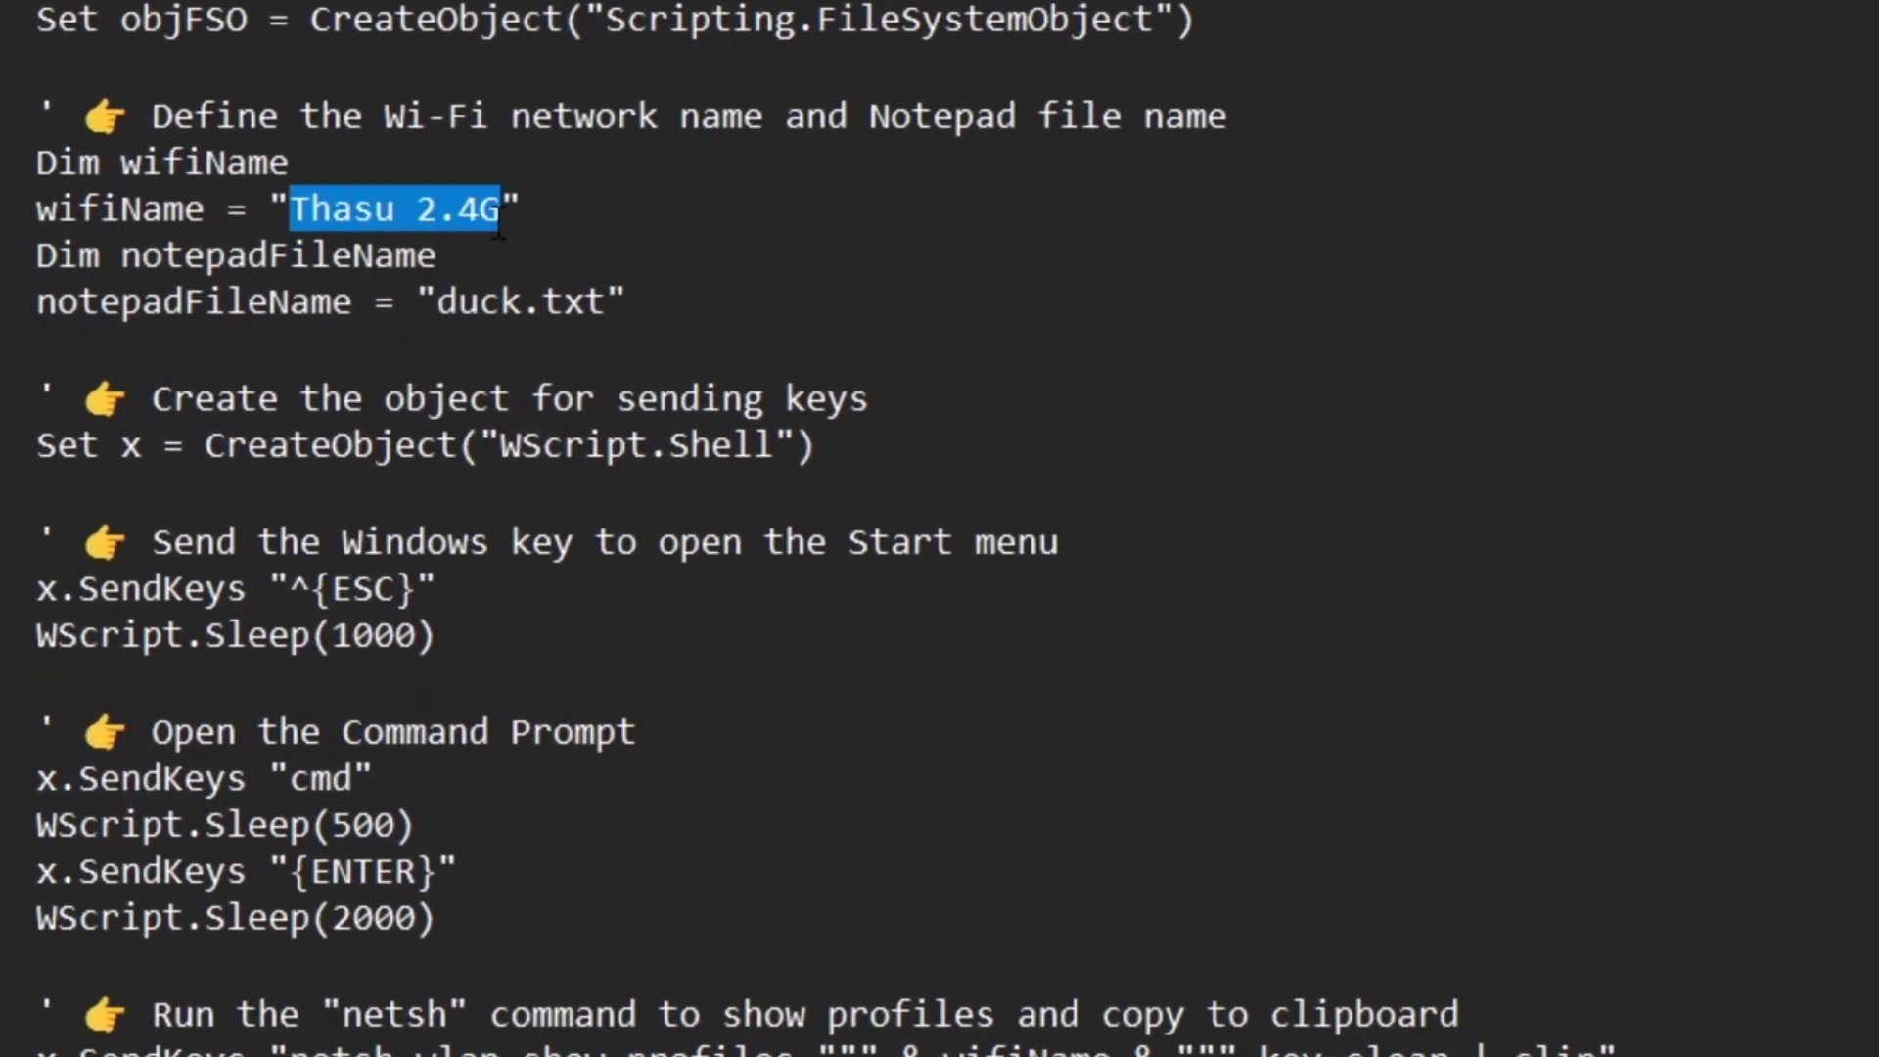
pyautogui.write('ETS123')
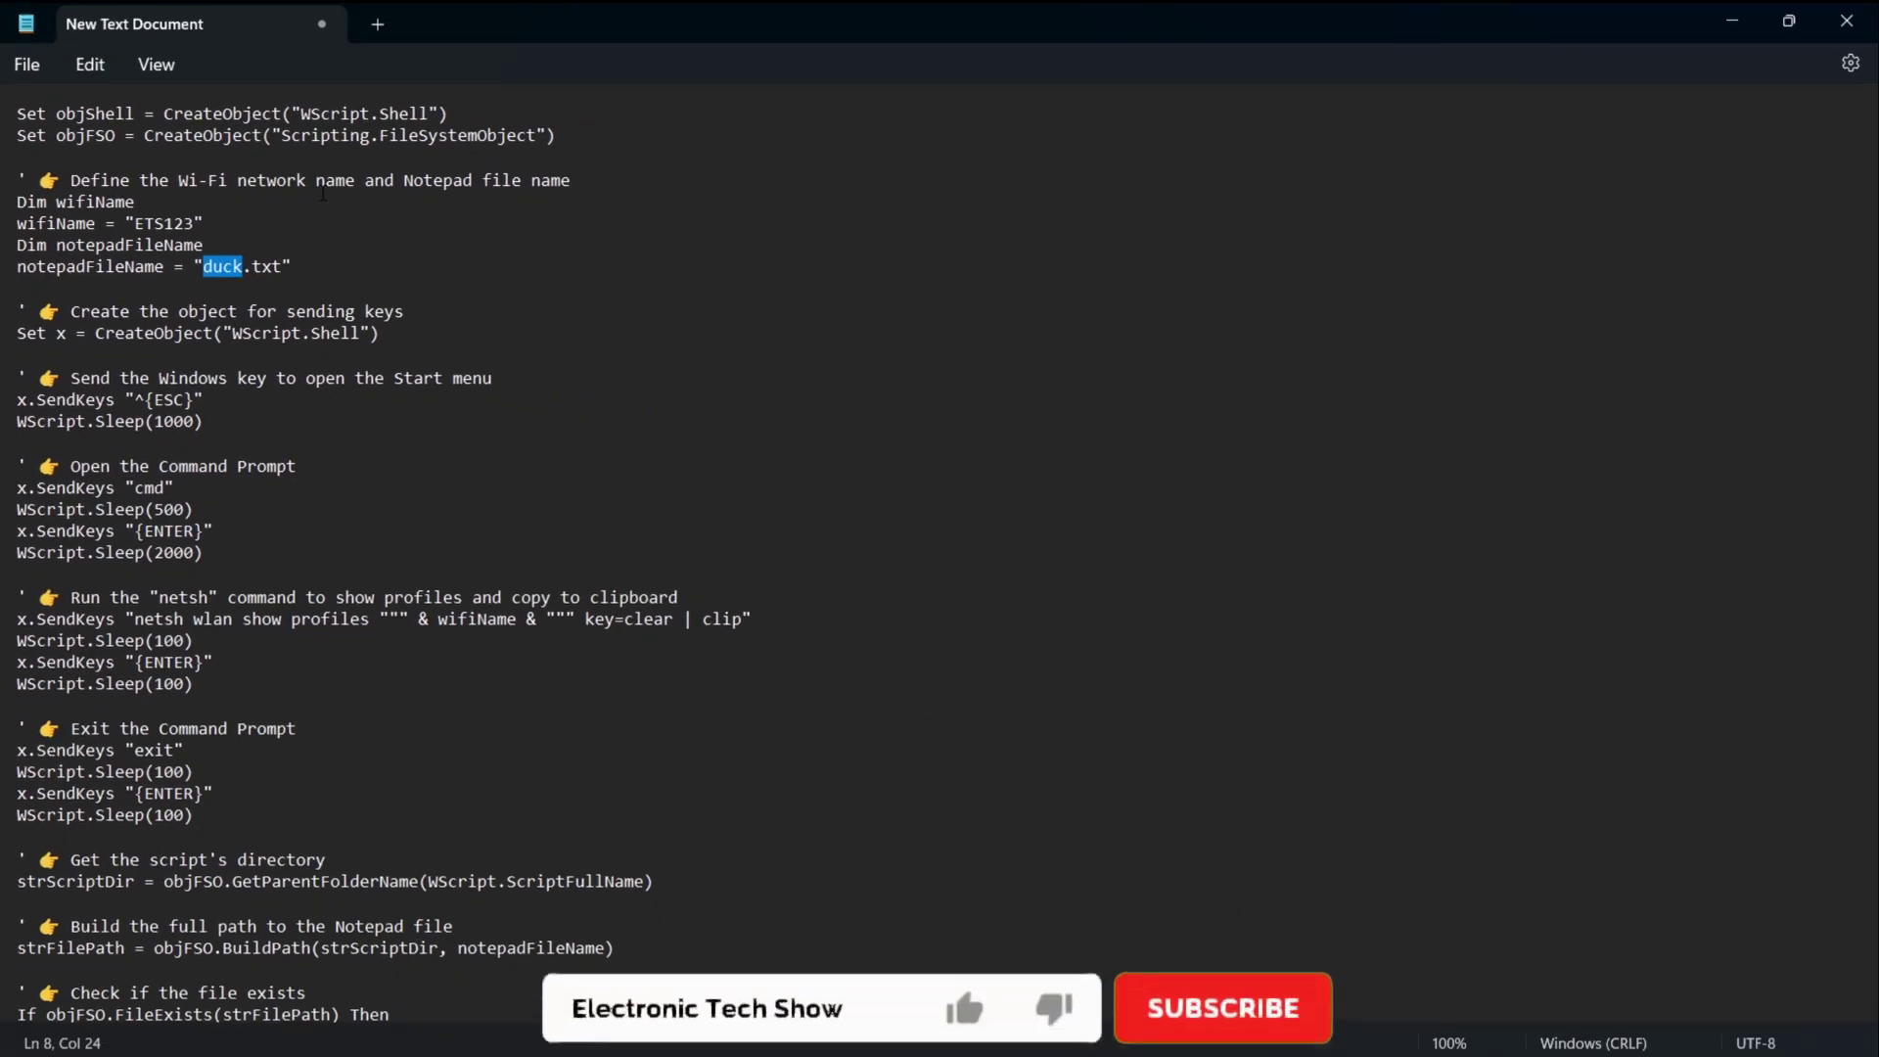
pyautogui.write('DOC')
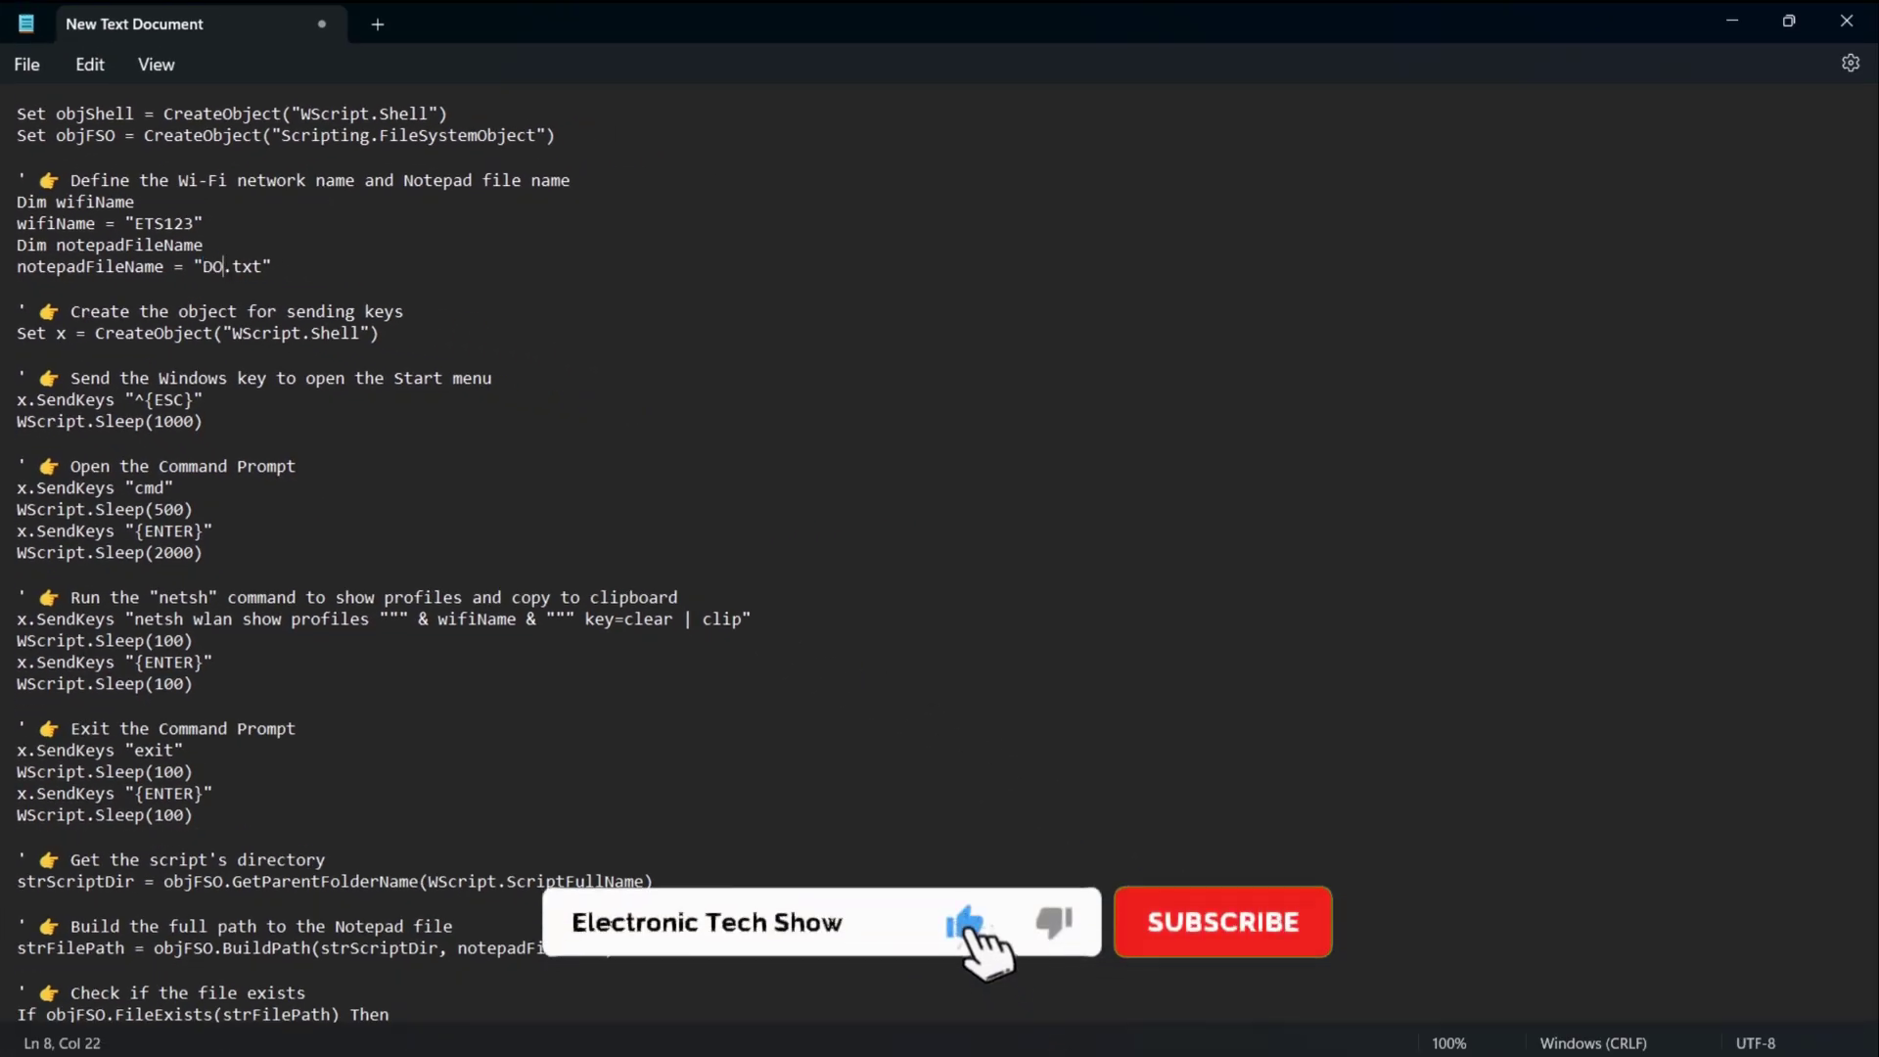
pyautogui.write('docume')
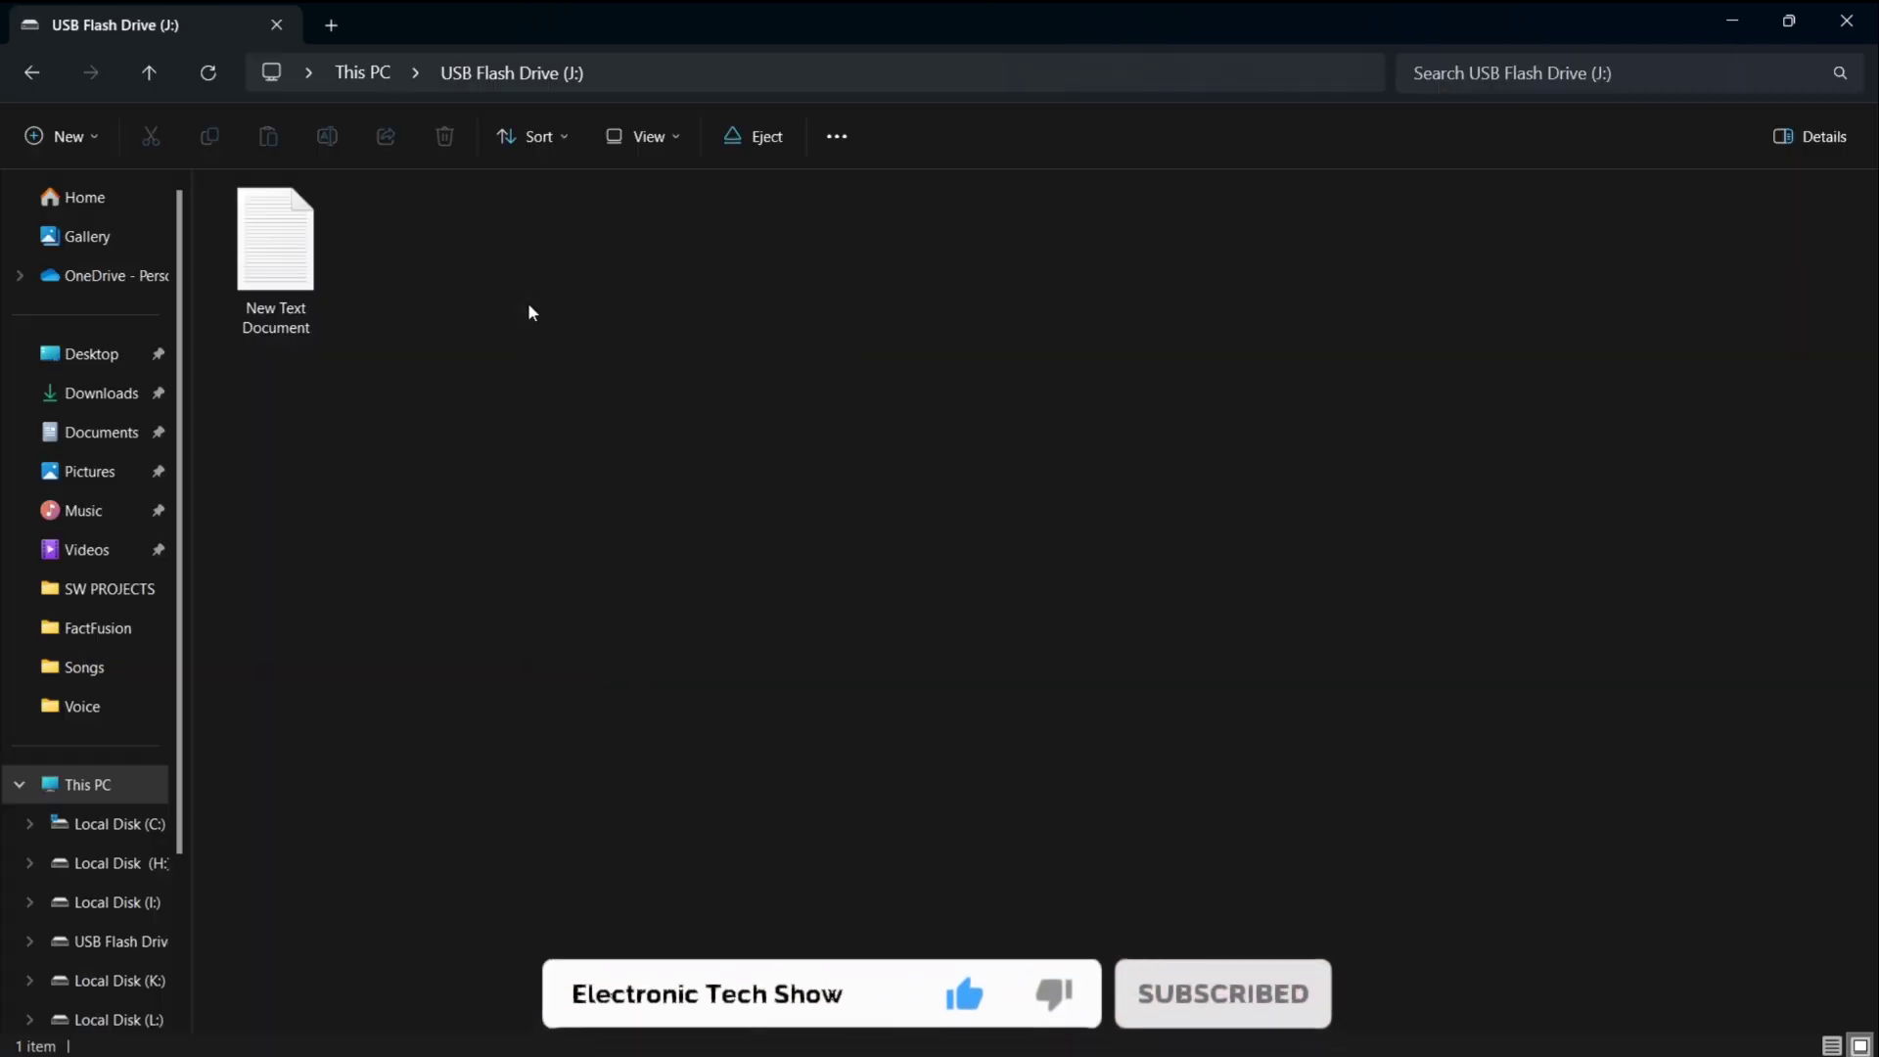
pyautogui.rightClick(527, 303)
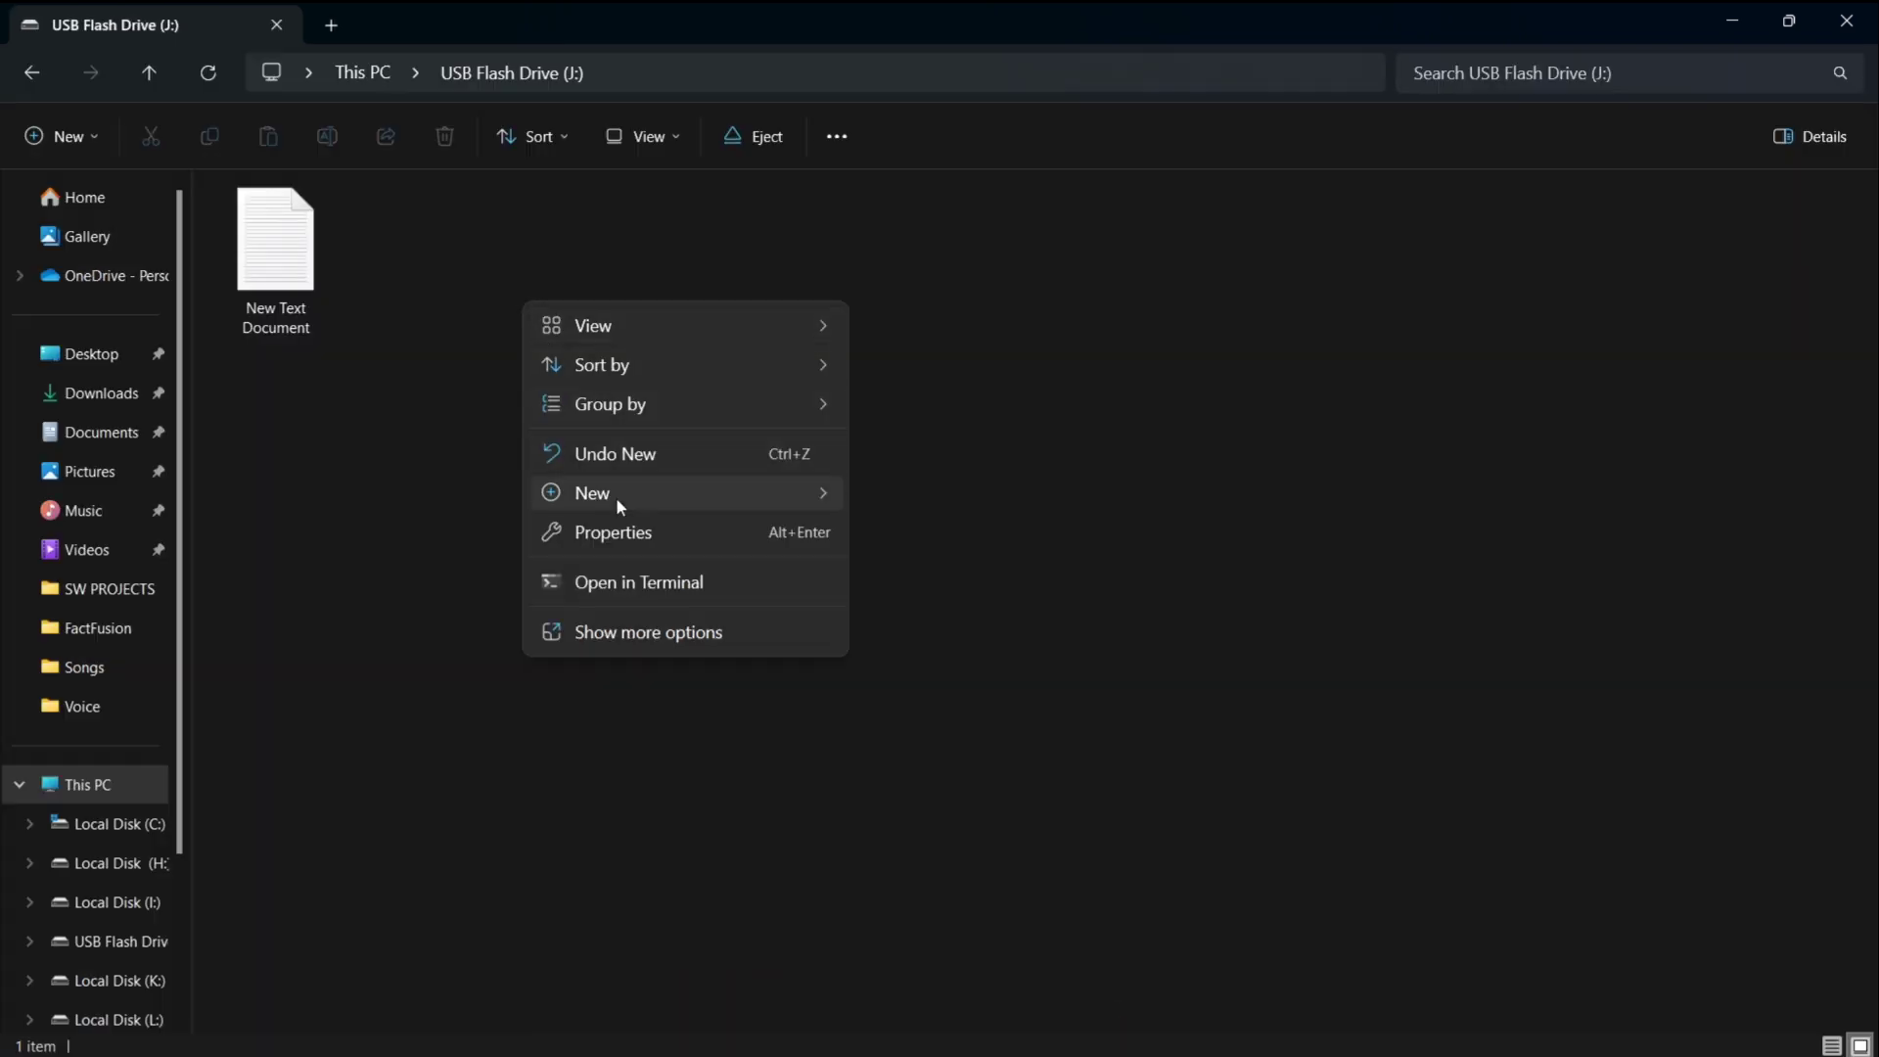
# Save the script as hack.vbs on USB Flash Drive (J:).
pyautogui.moveTo(592, 493)
pyautogui.click(956, 659)
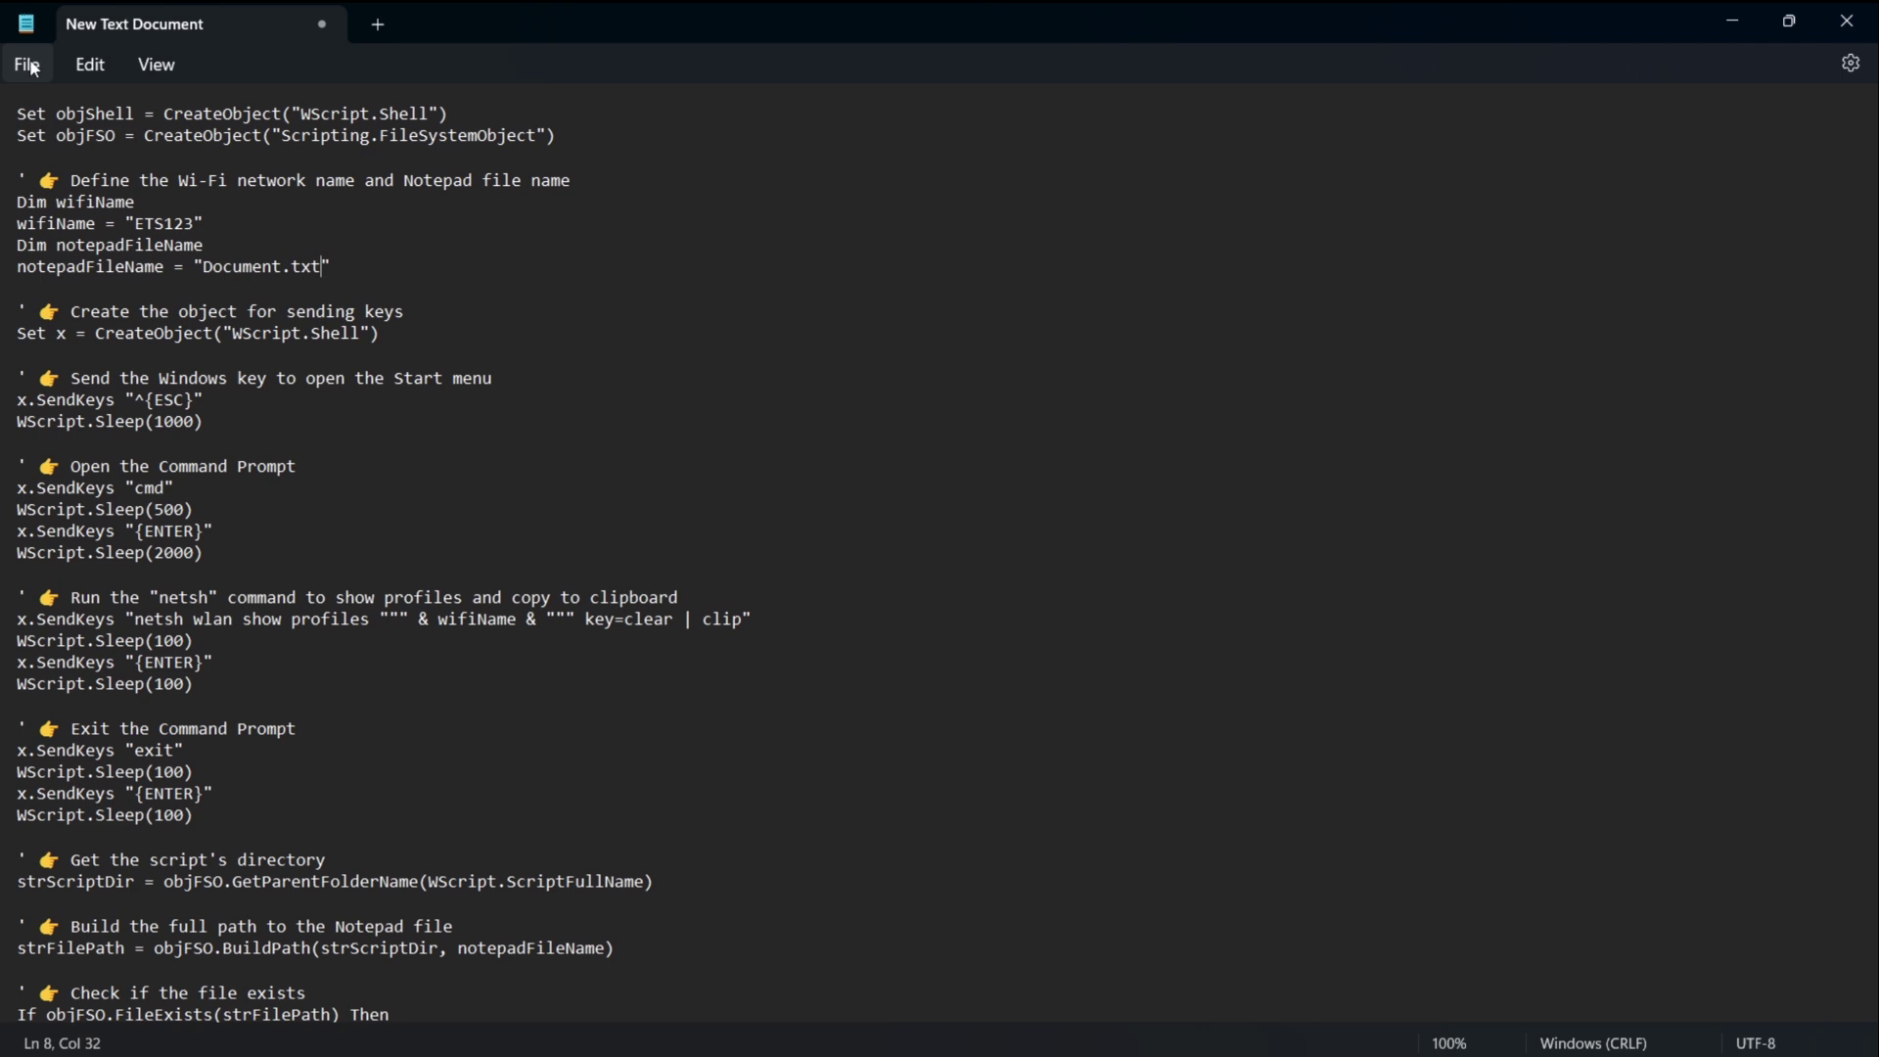
pyautogui.click(31, 68)
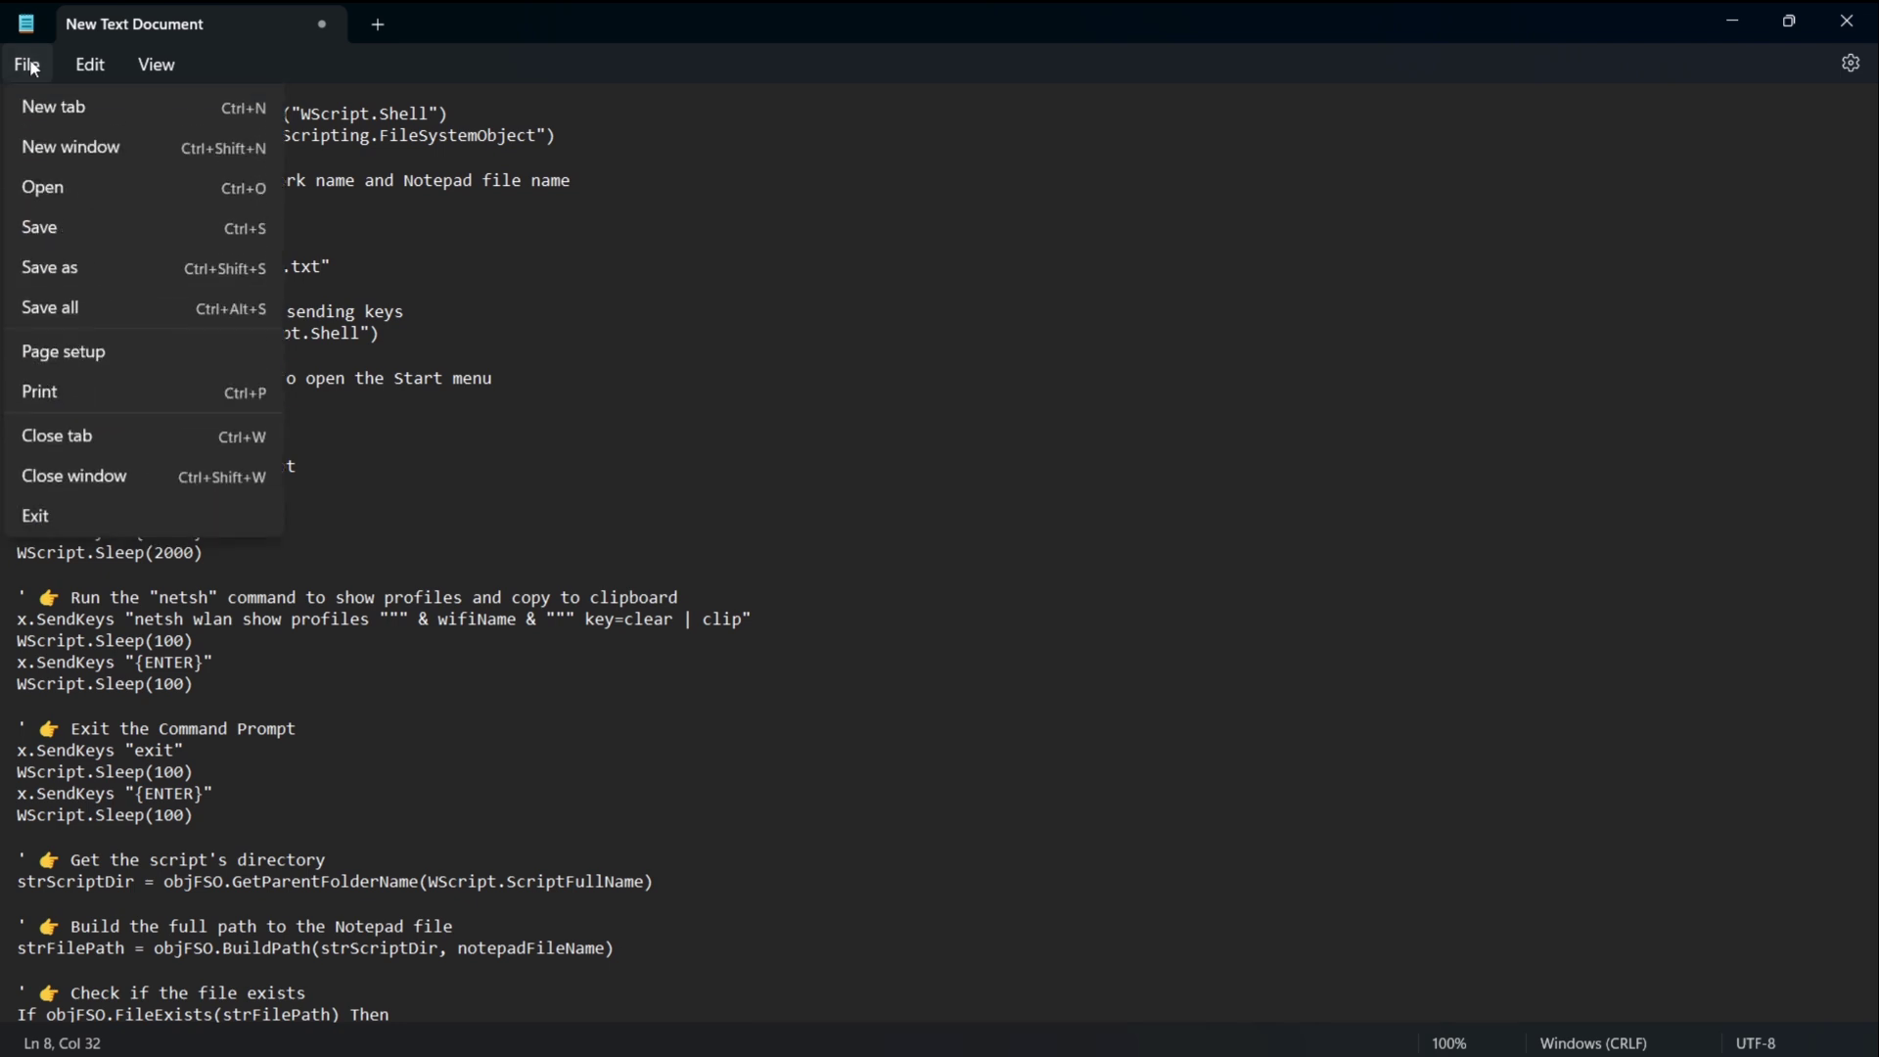
pyautogui.click(76, 265)
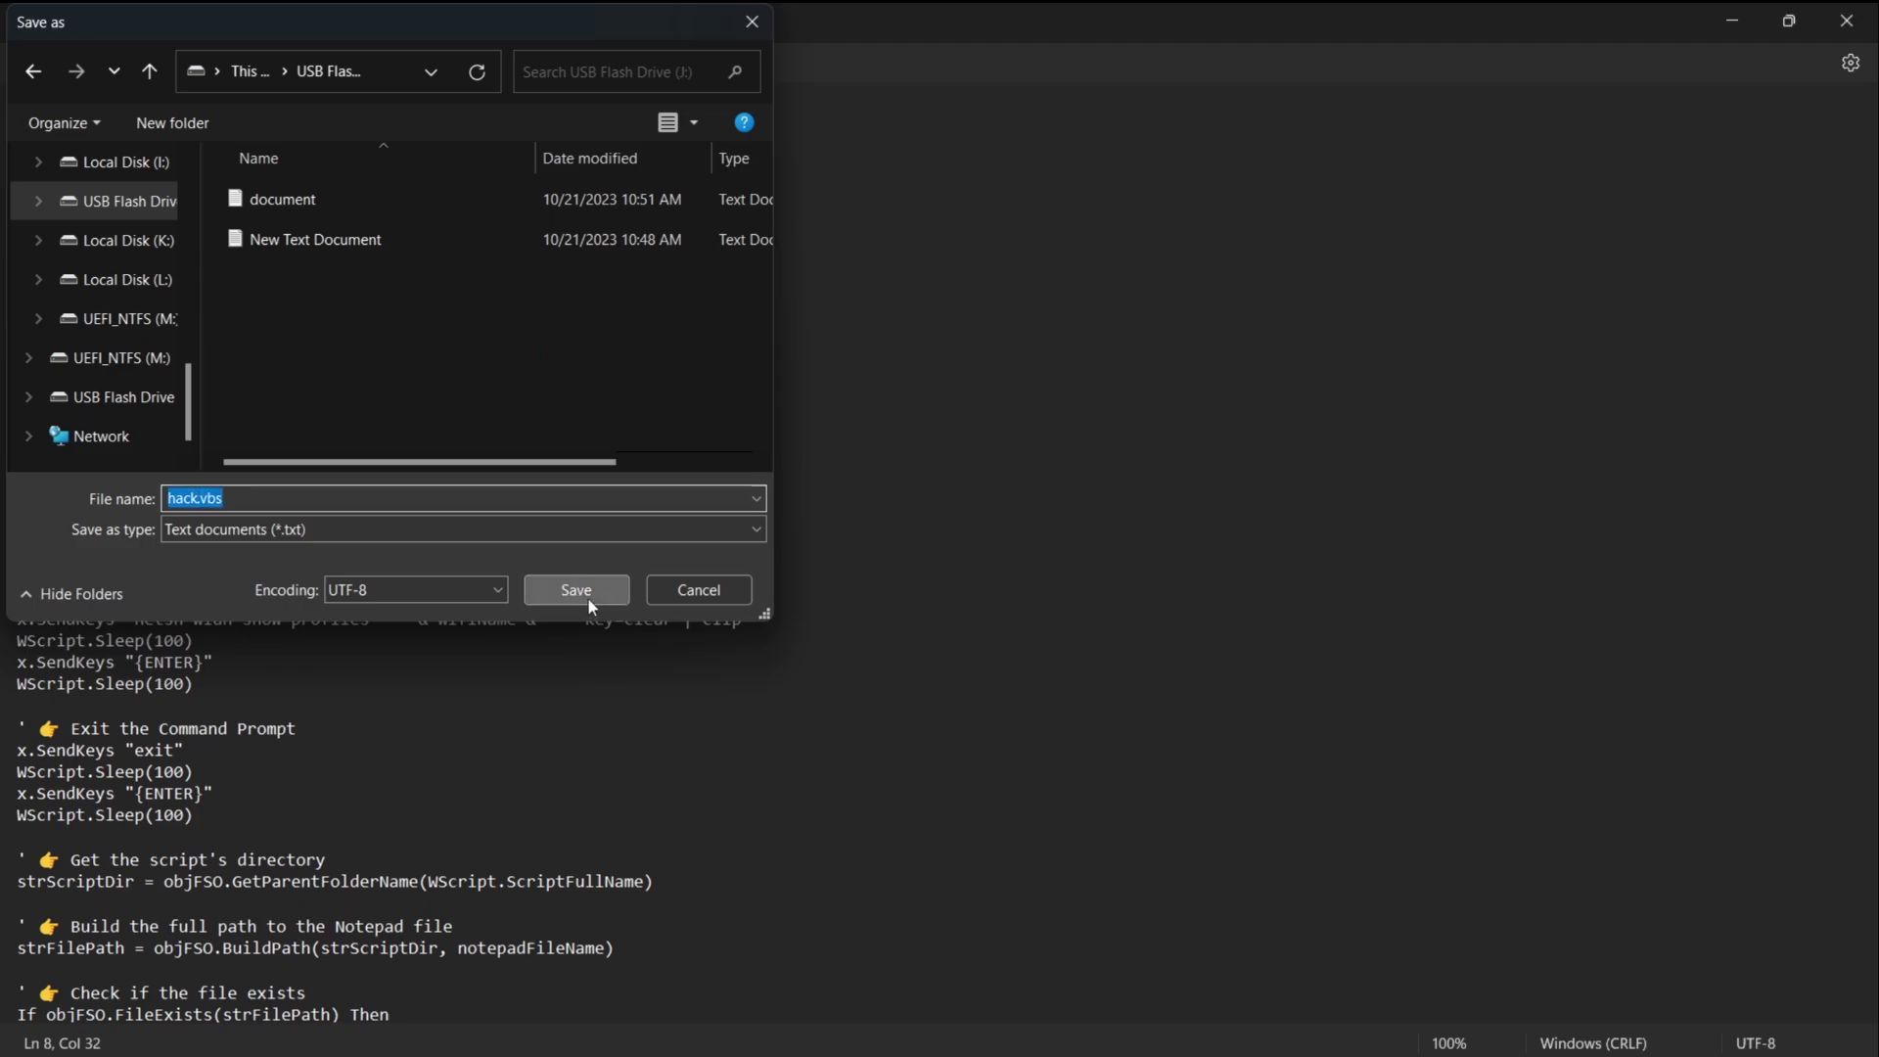
pyautogui.click(587, 593)
# Reopen hack.vbs from the drive in Notepad using Open with.
pyautogui.click(463, 259)
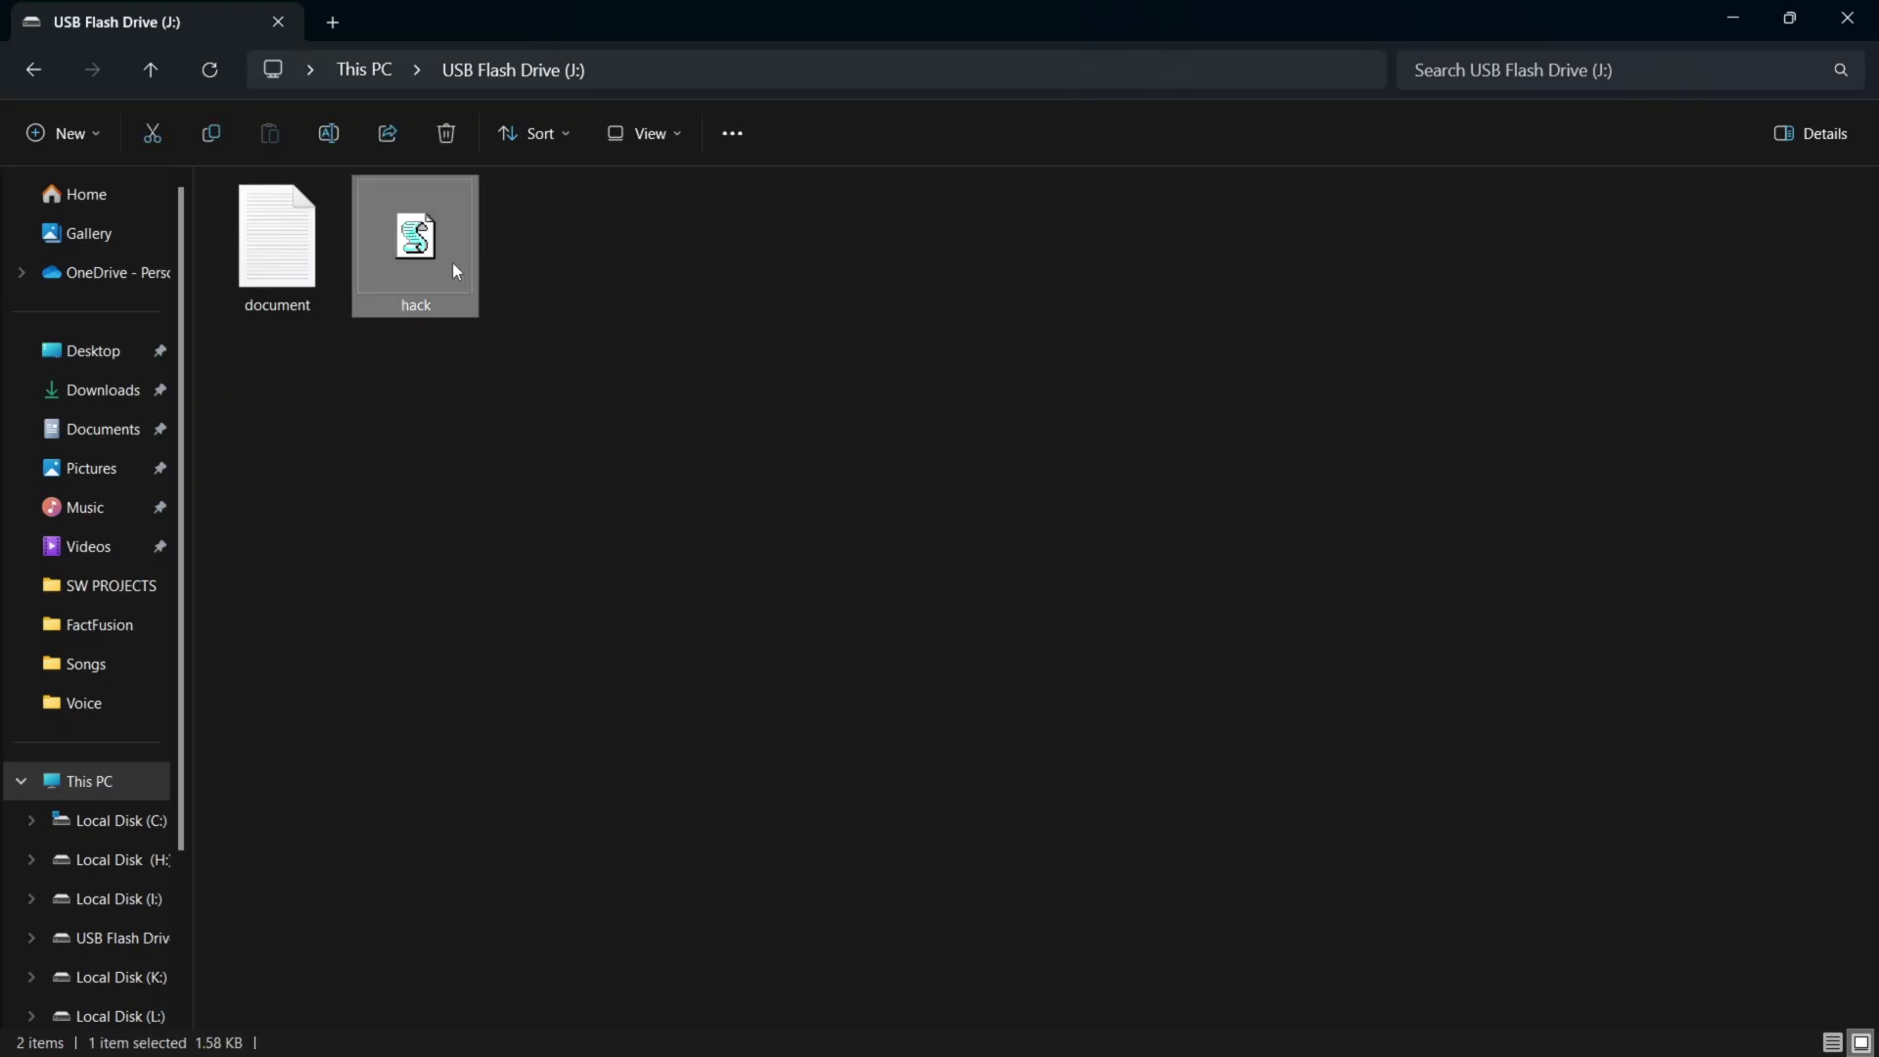
pyautogui.rightClick(430, 273)
pyautogui.moveTo(618, 396)
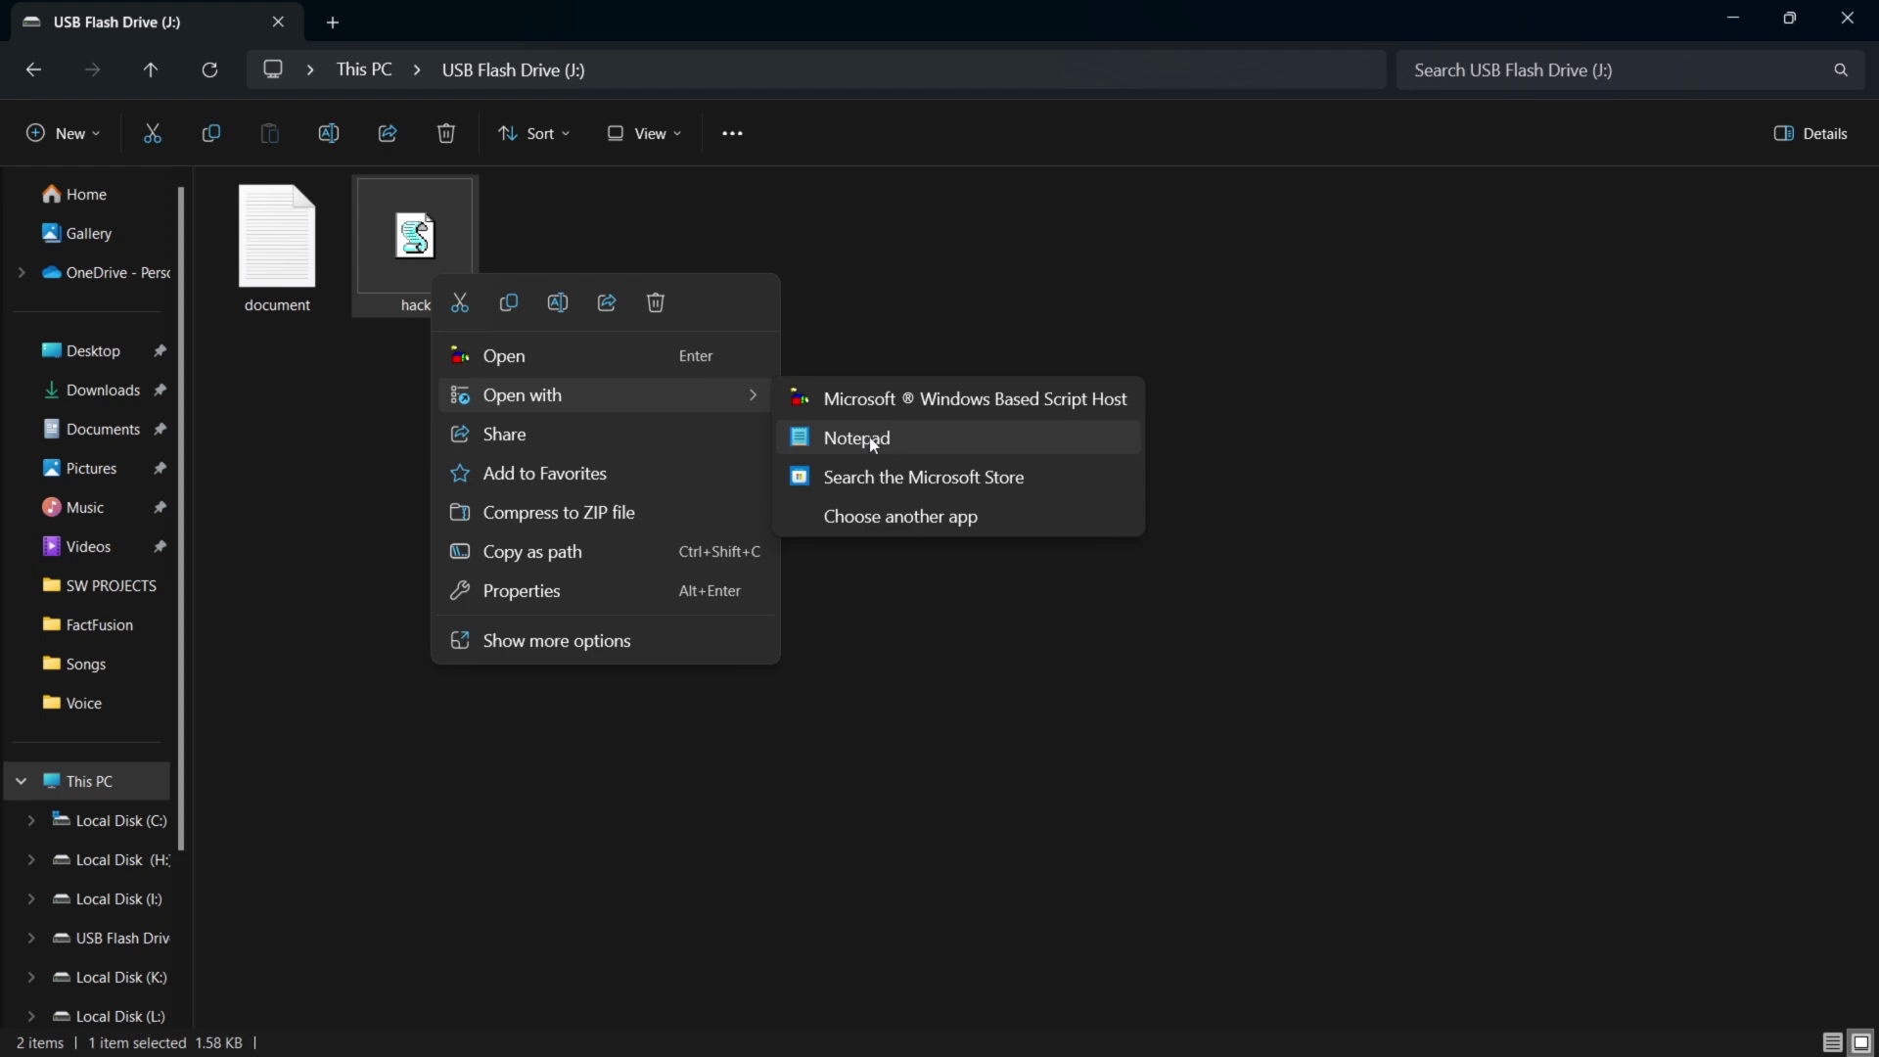
pyautogui.click(870, 437)
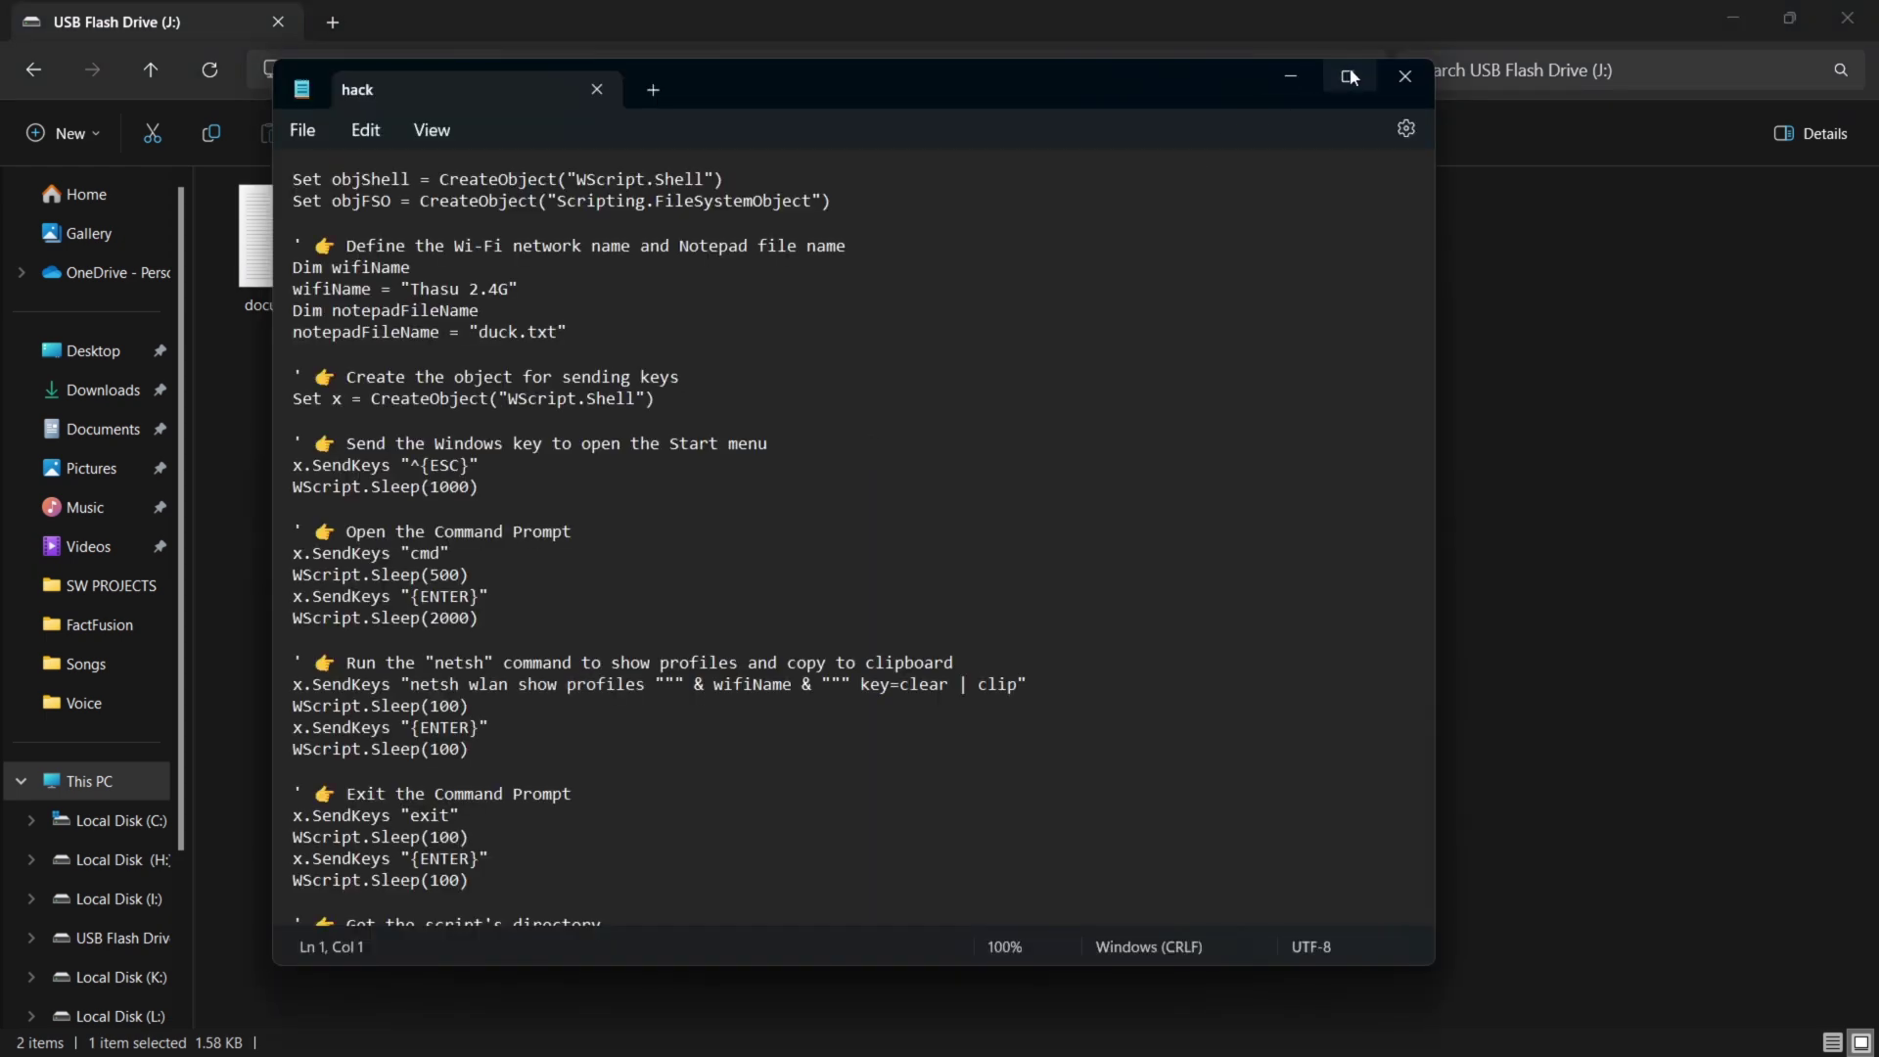
# Highlight the cmd, Enter and 500 ms wait lines, then open Softonic's USB AutoRun Creator page.
pyautogui.click(1349, 76)
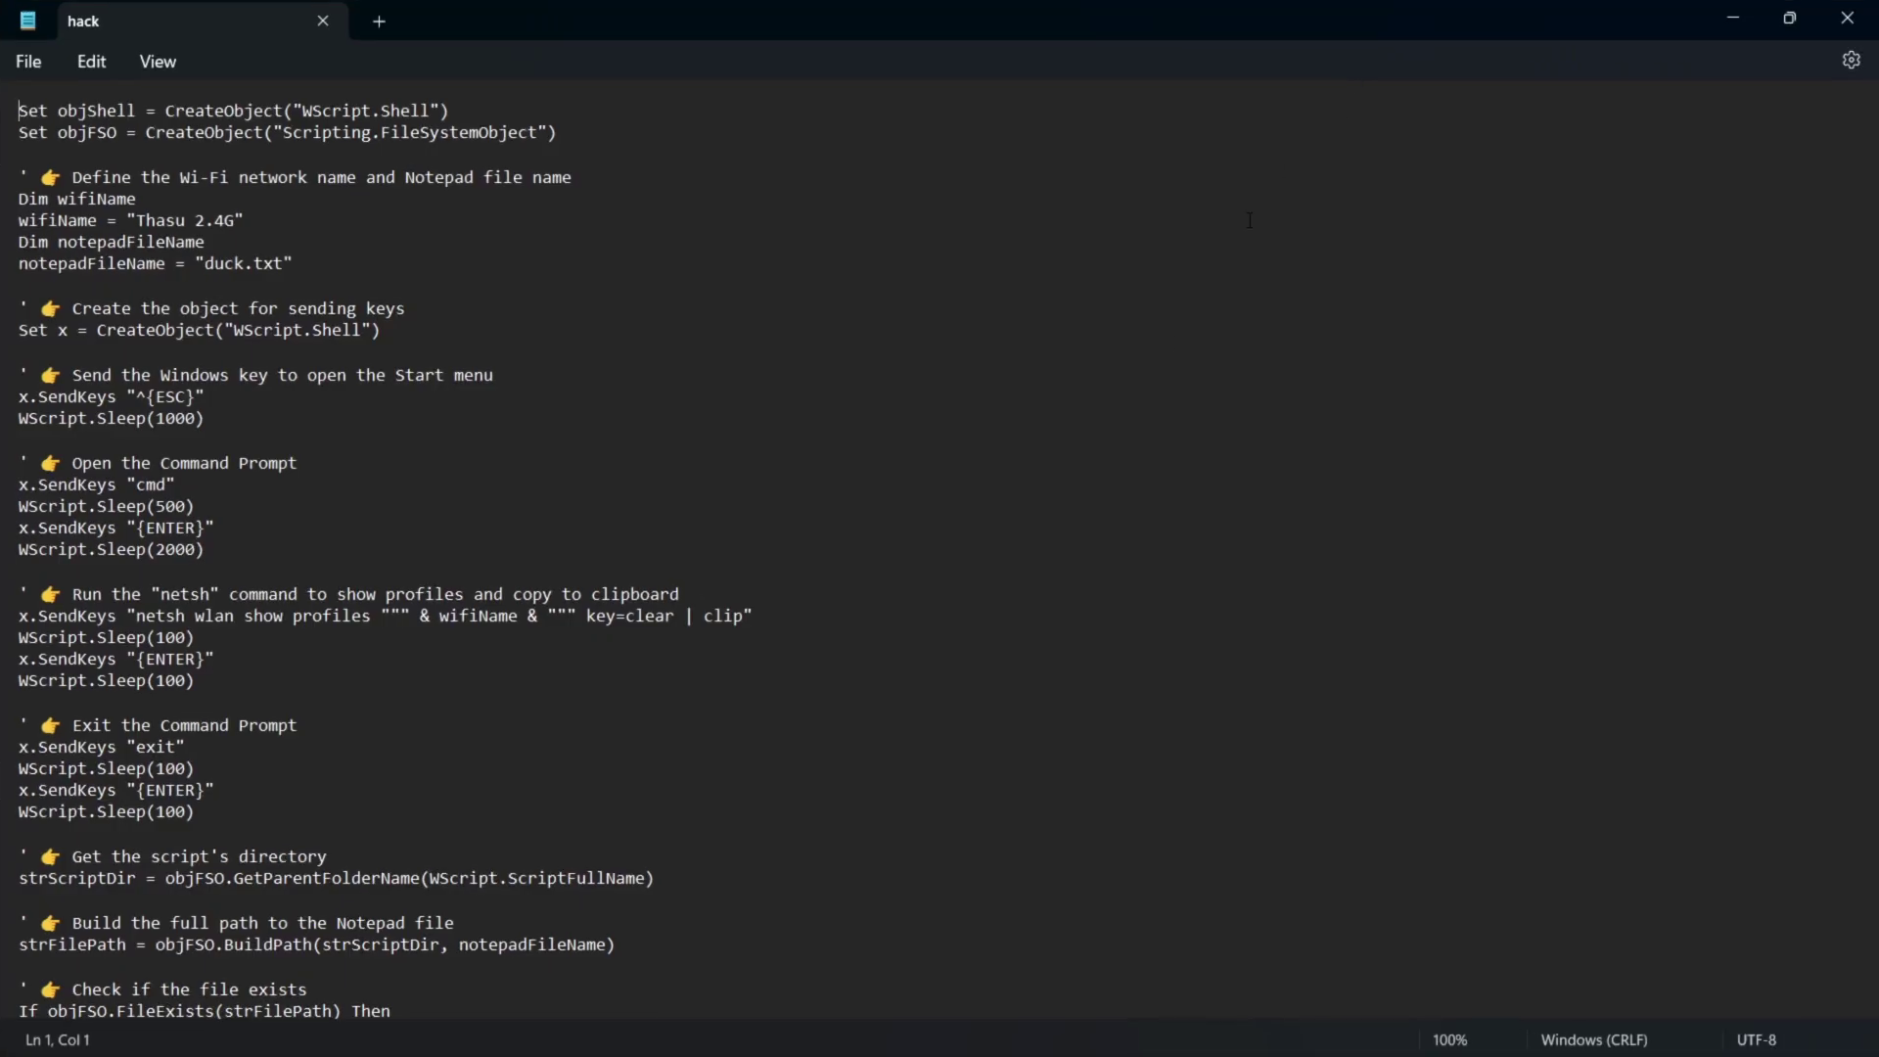
pyautogui.moveTo(19, 482); pyautogui.dragTo(179, 485)
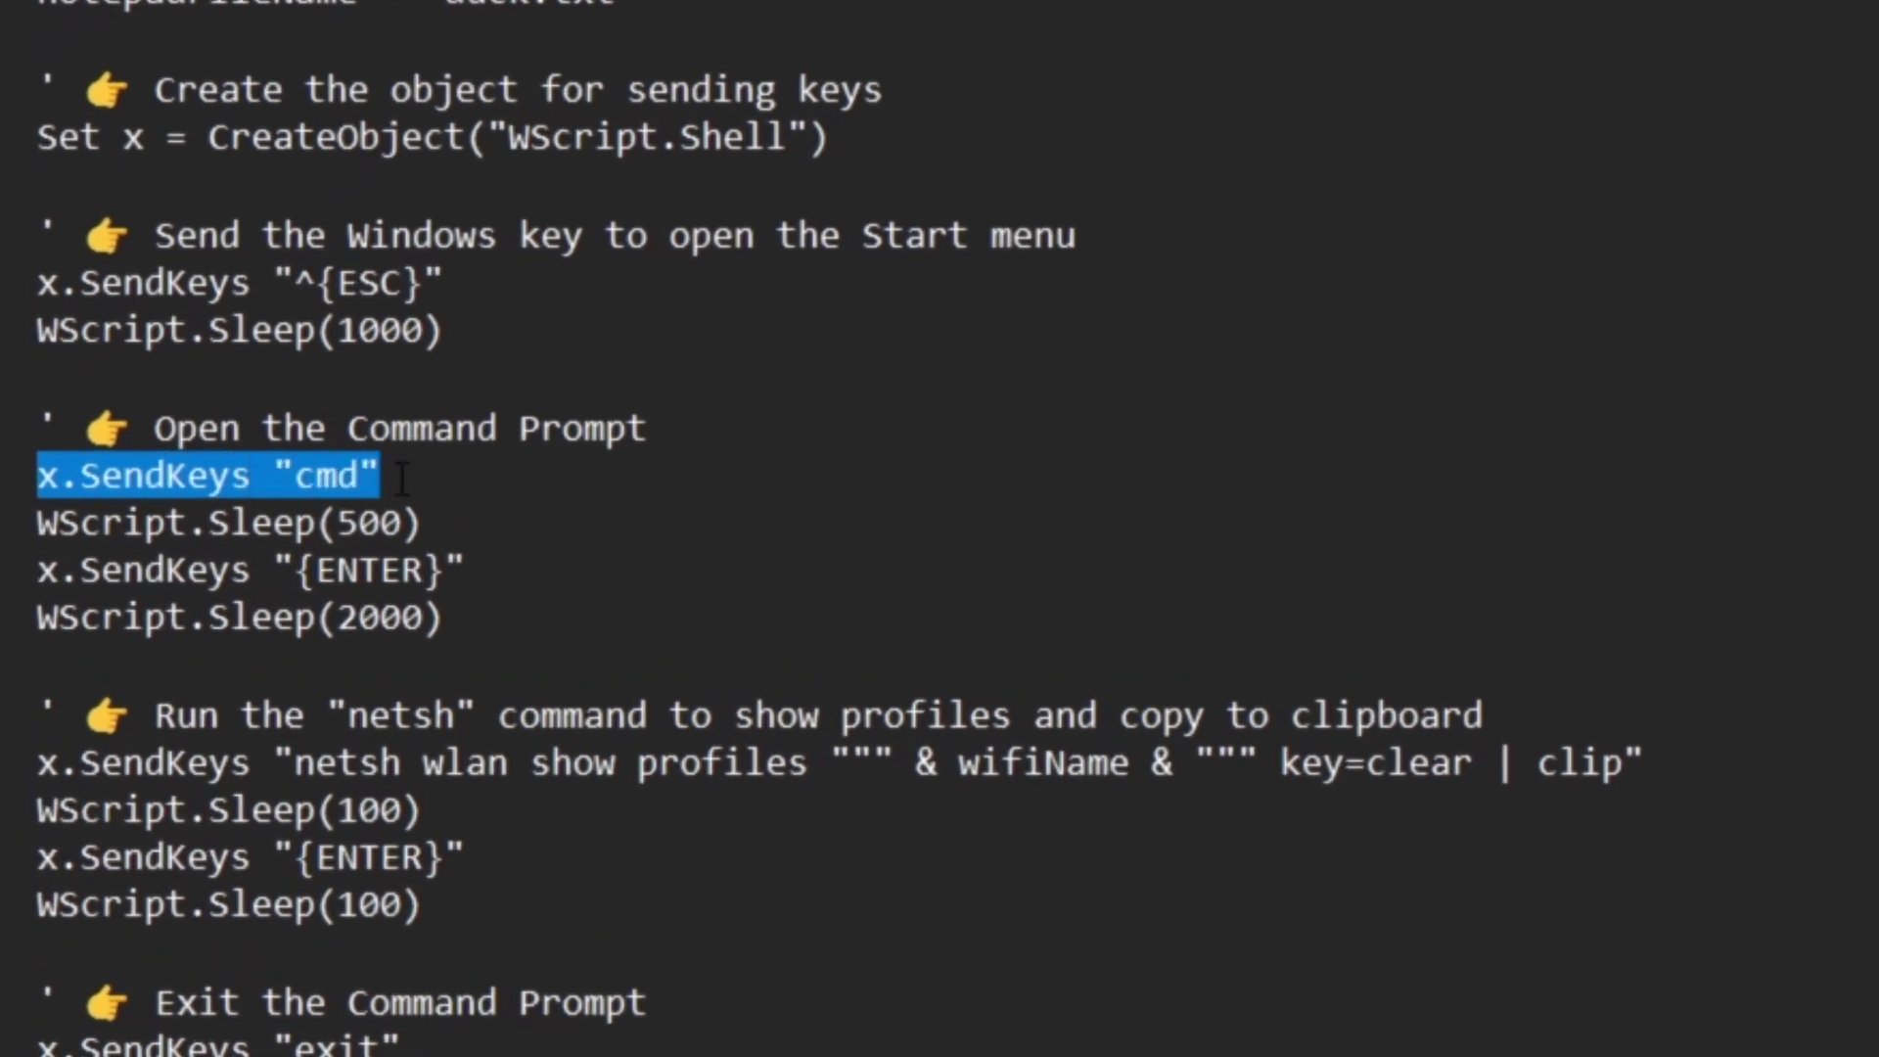
pyautogui.click(40, 570)
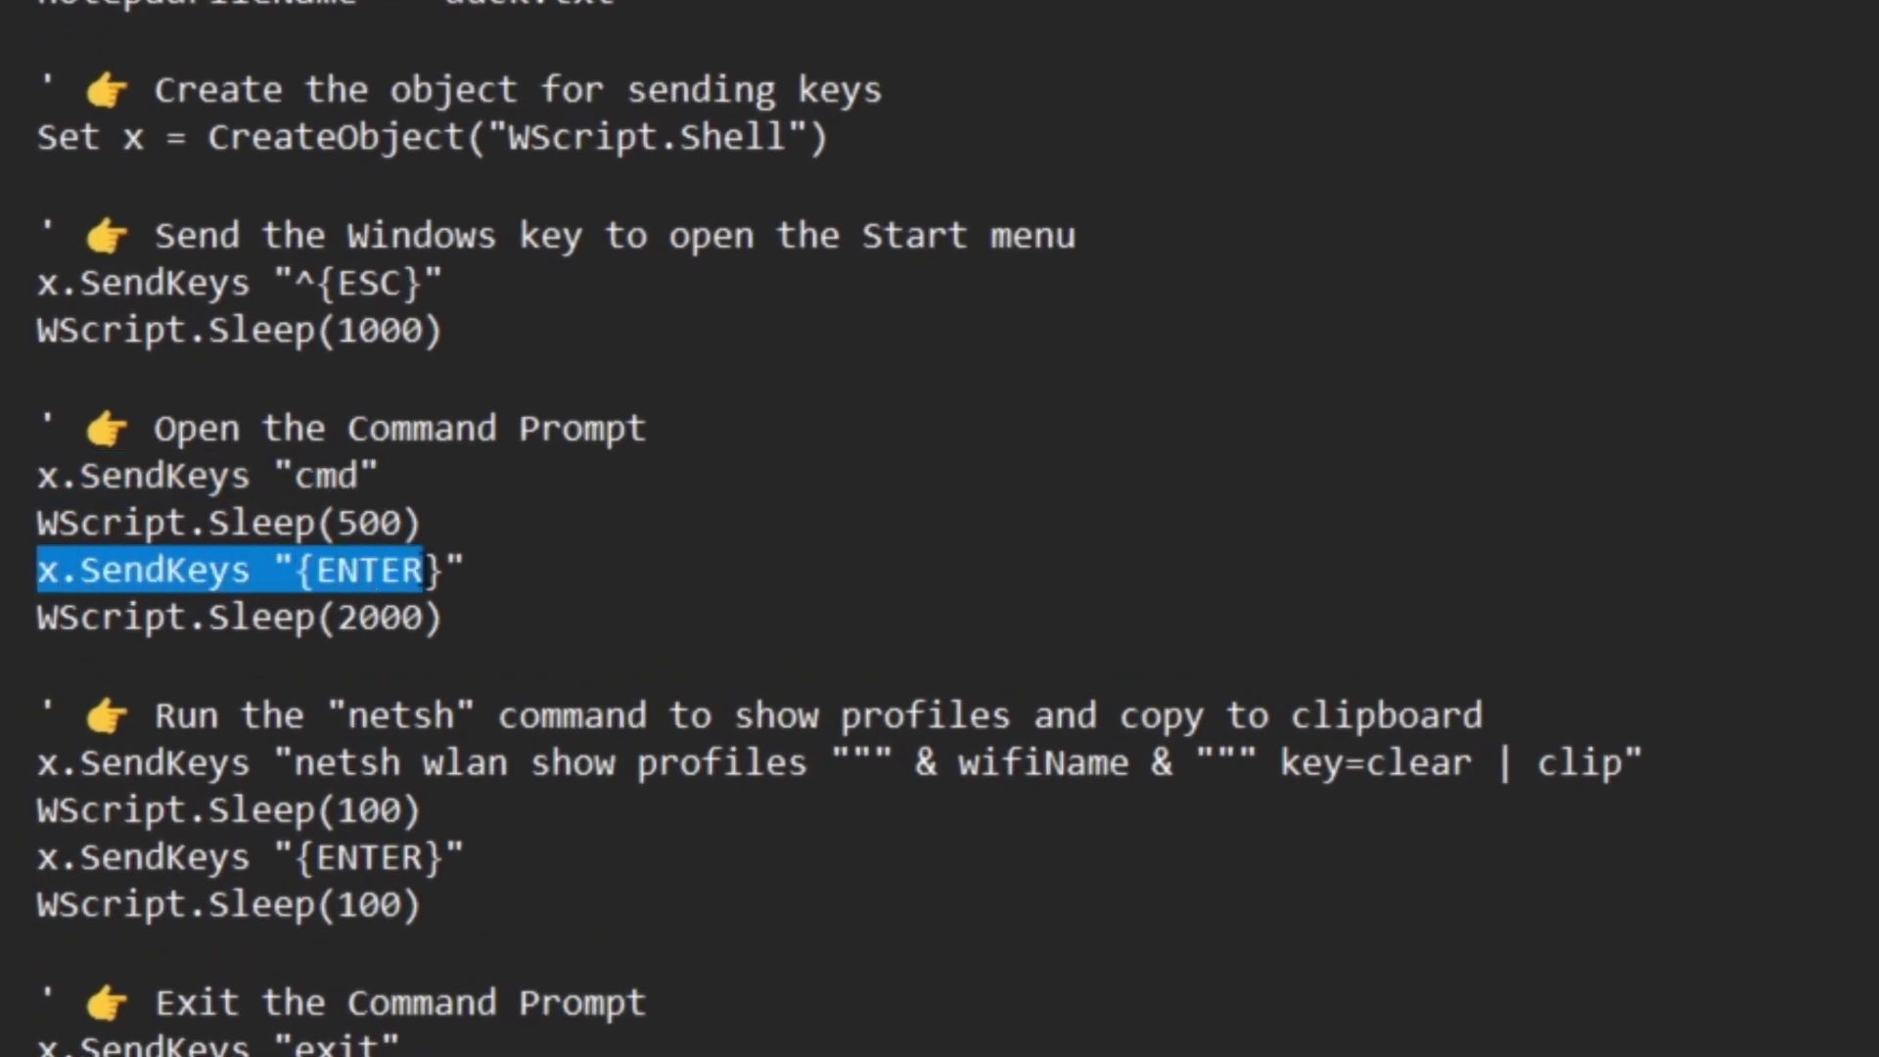
pyautogui.click(342, 522)
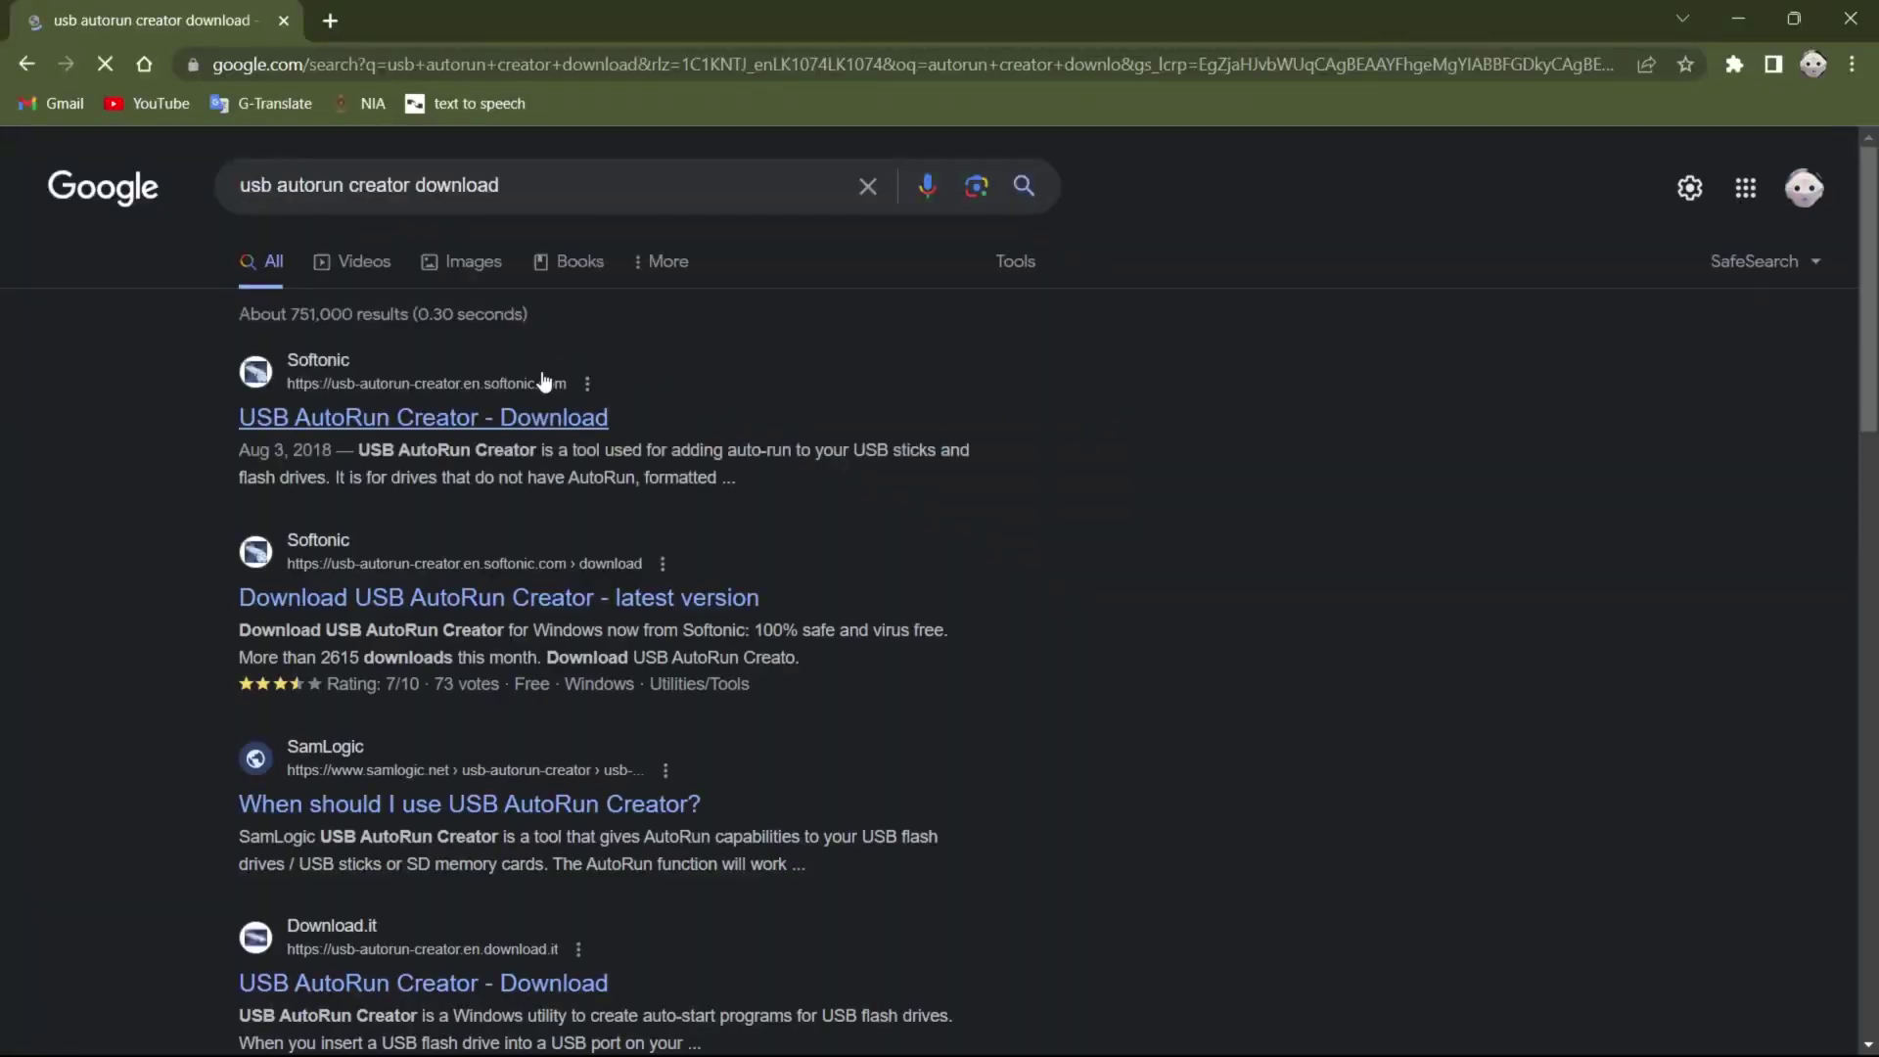
pyautogui.click(477, 421)
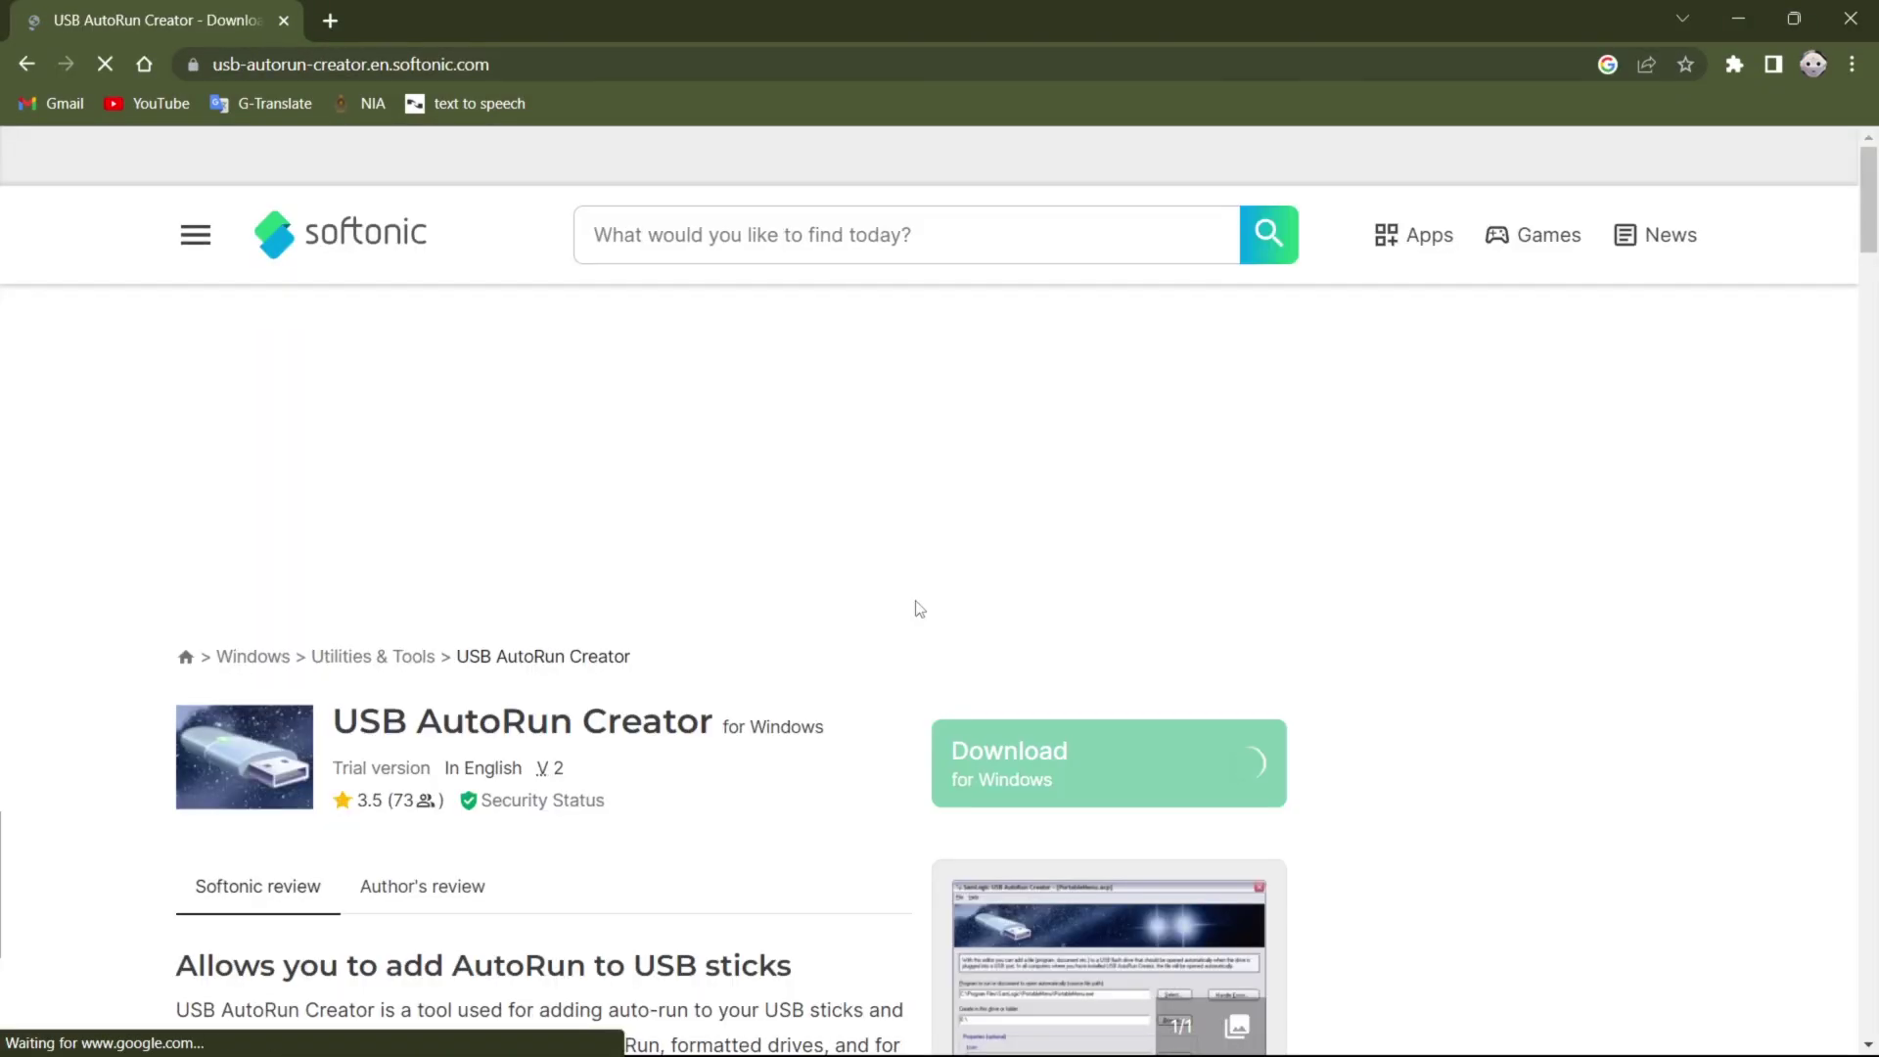
pyautogui.scroll(-2, 921, 589)
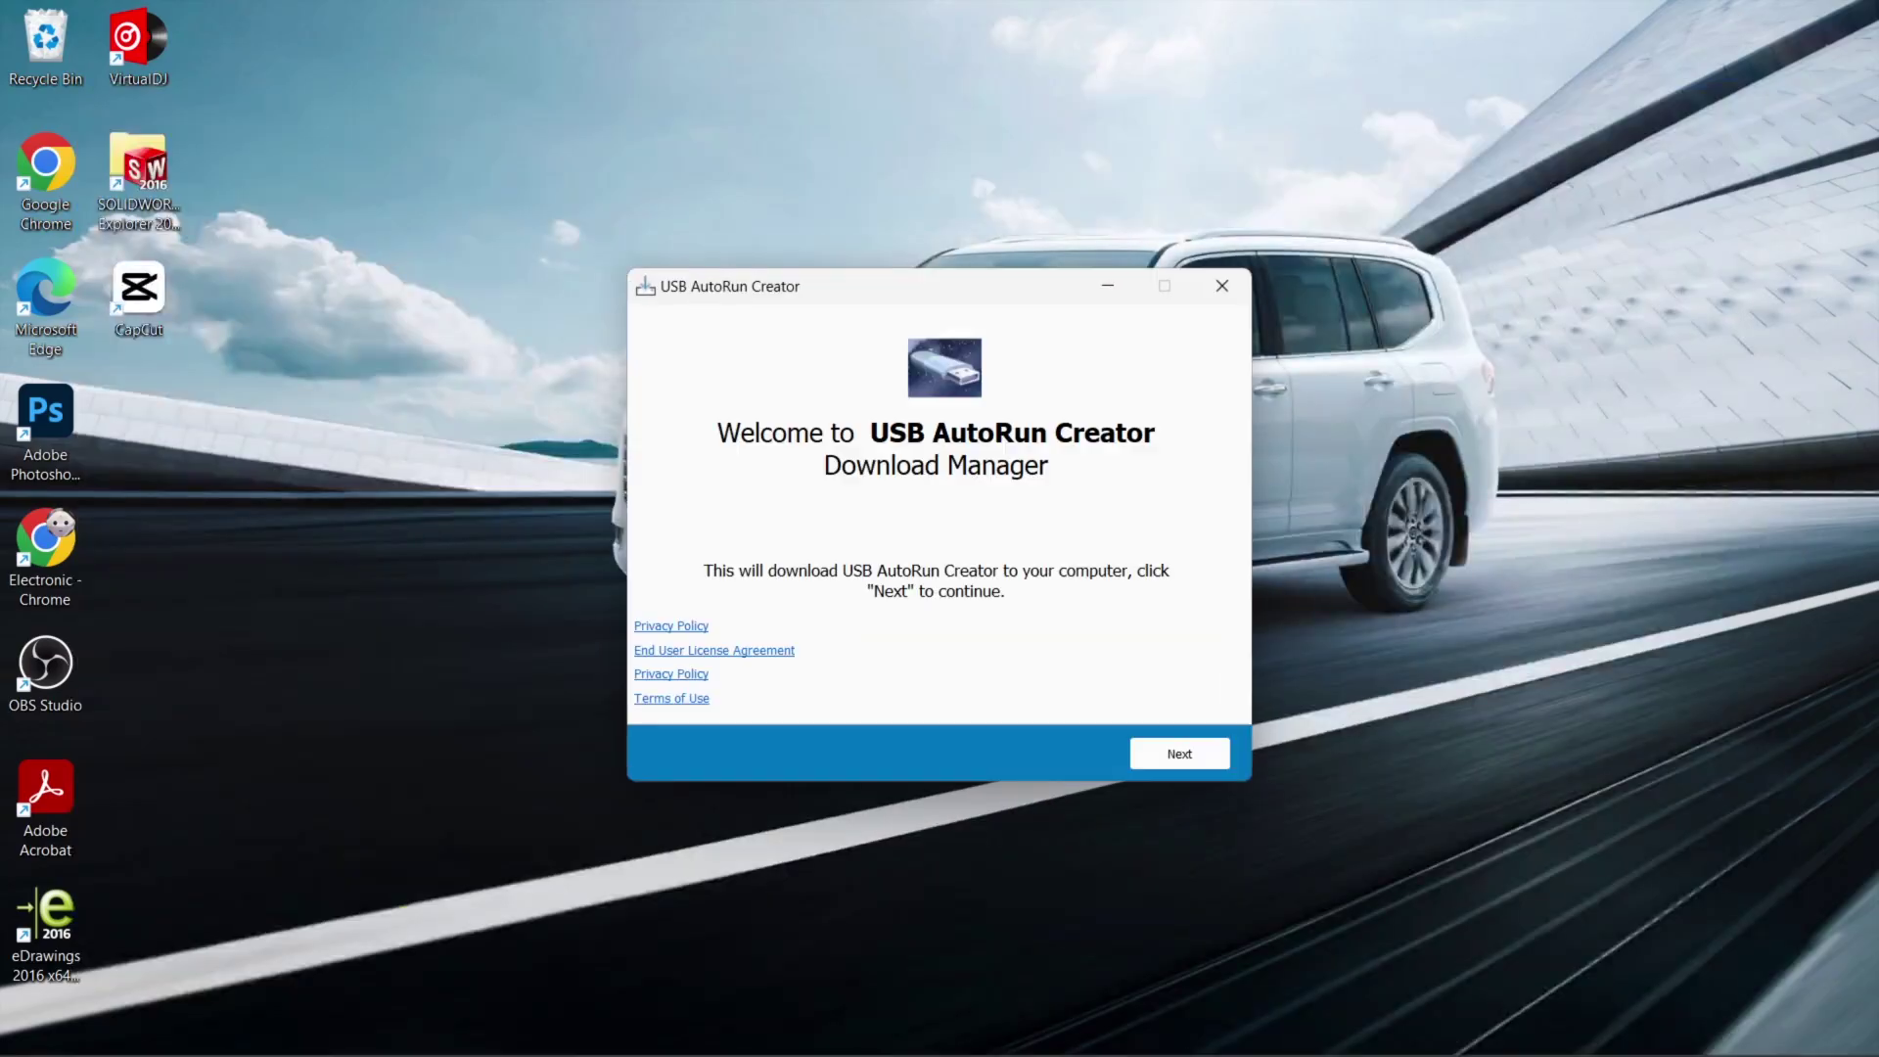
# Run the USB AutoRun Creator installer, decline the McAfee/Avast offers, and complete setup.
pyautogui.click(1183, 755)
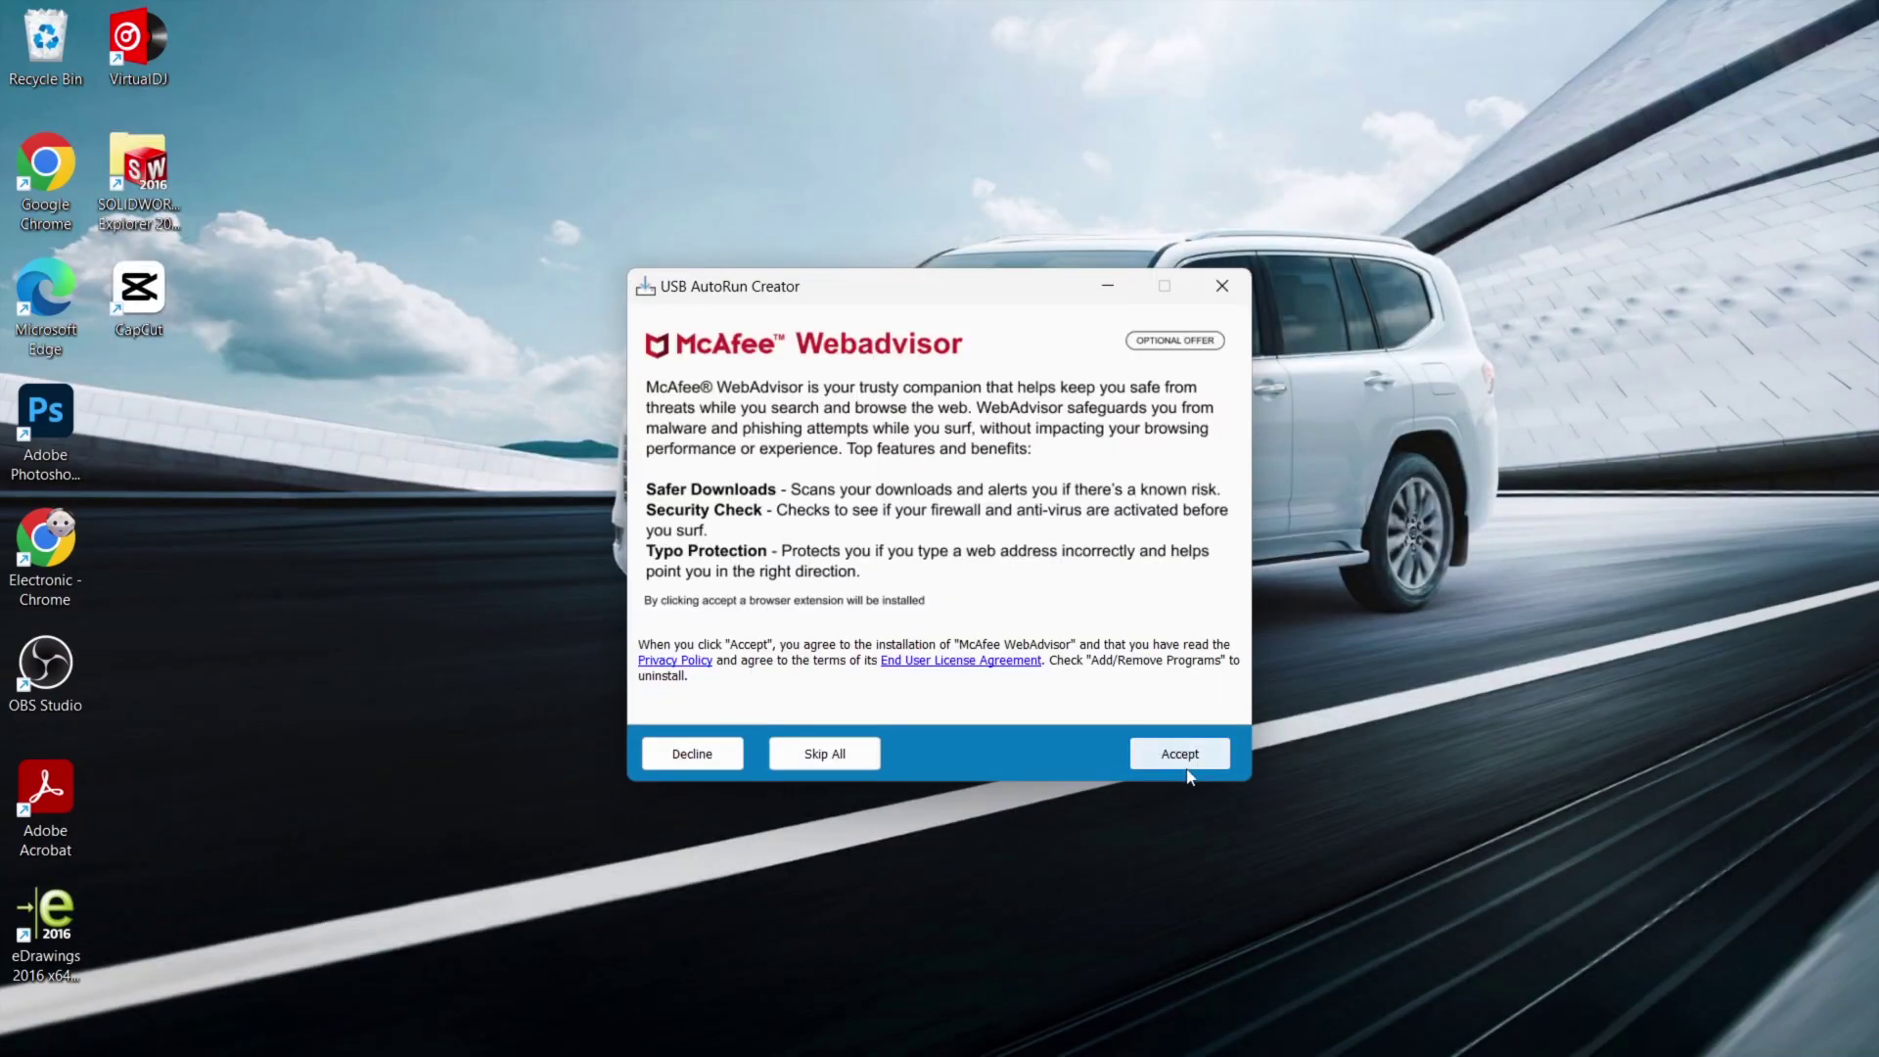
pyautogui.click(696, 753)
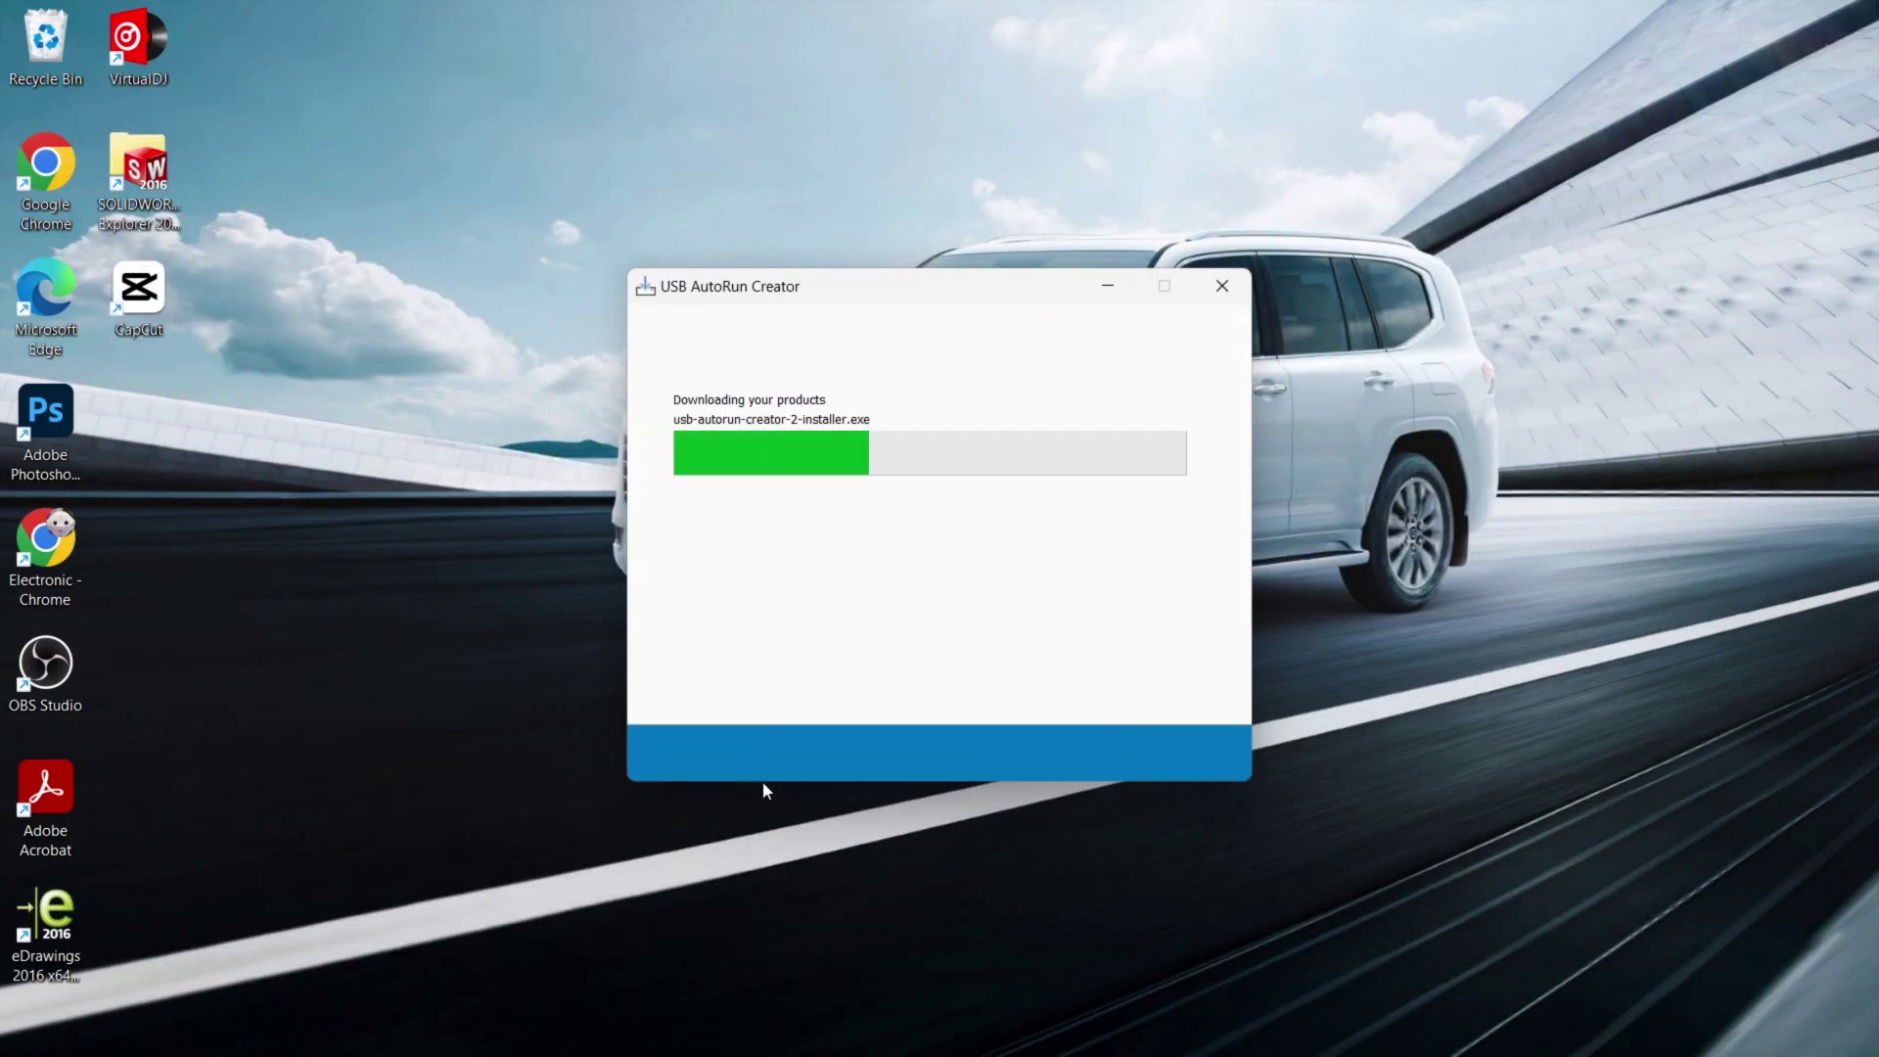
pyautogui.click(1214, 758)
pyautogui.click(1047, 737)
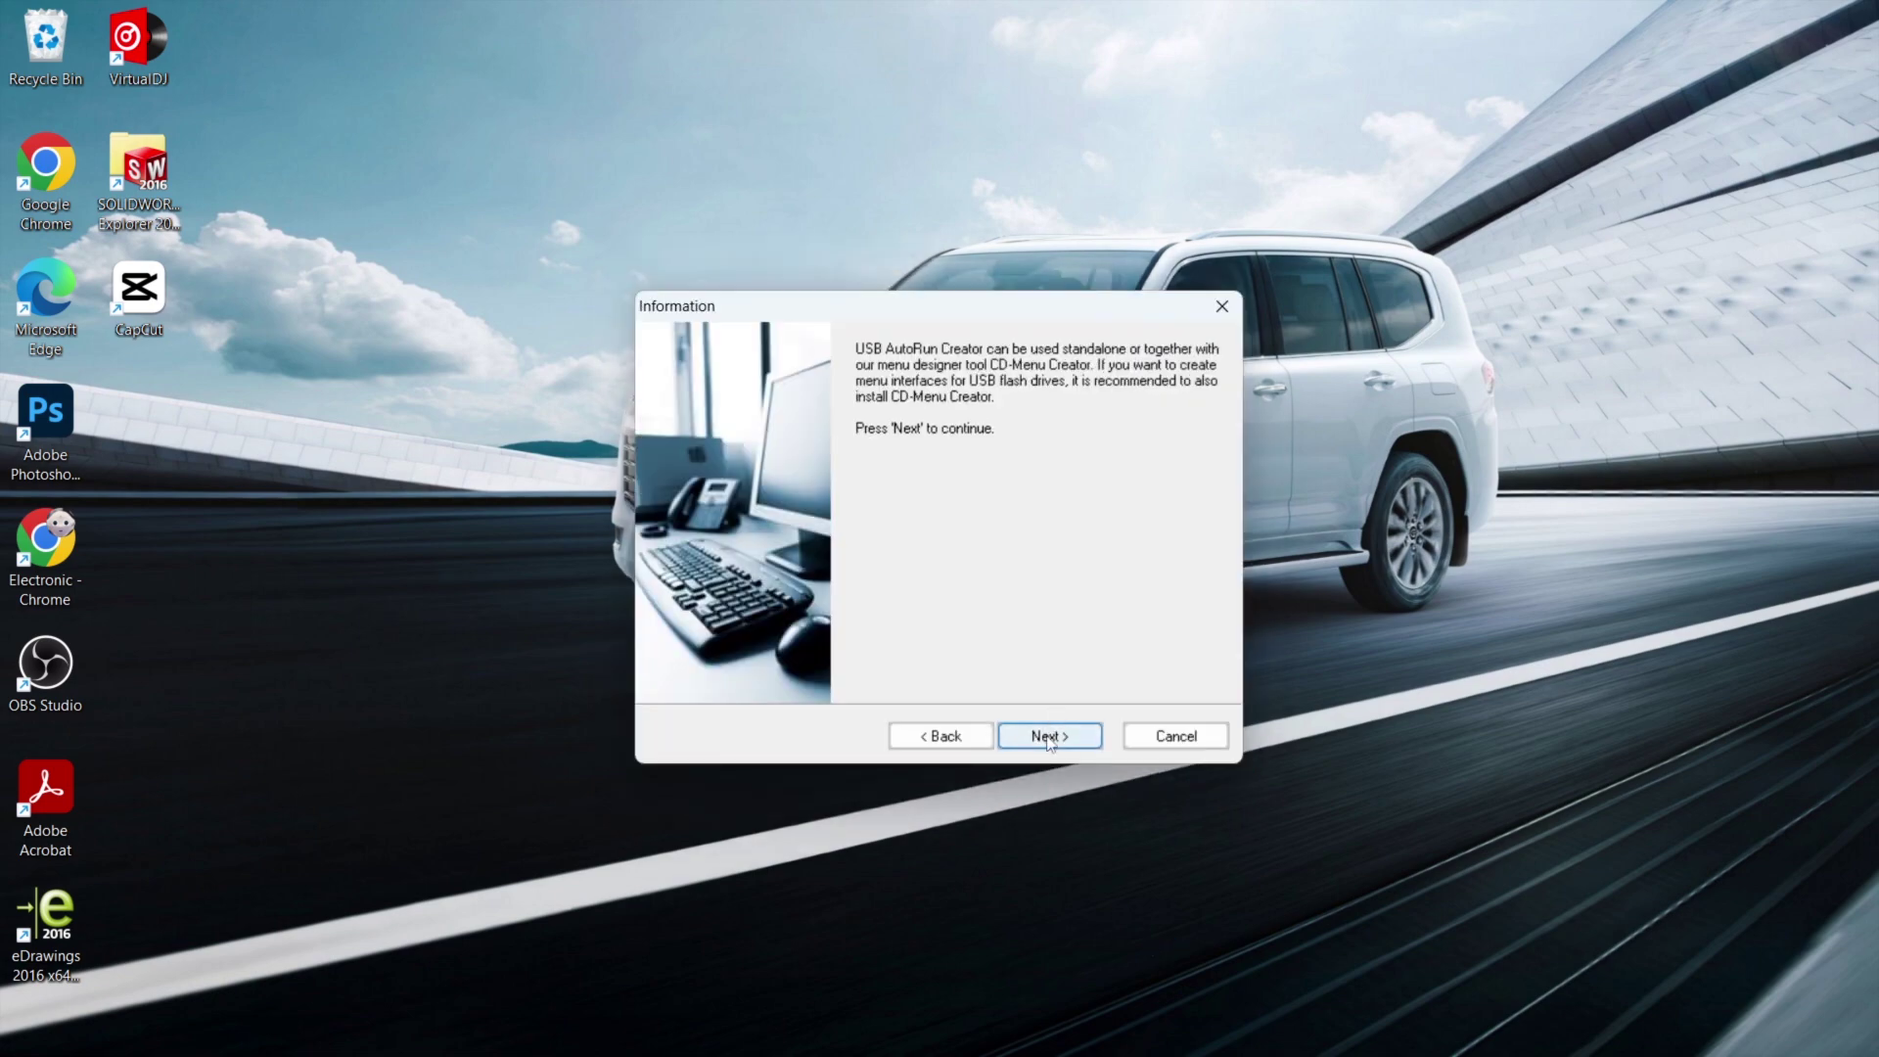
pyautogui.click(1047, 738)
pyautogui.click(1046, 739)
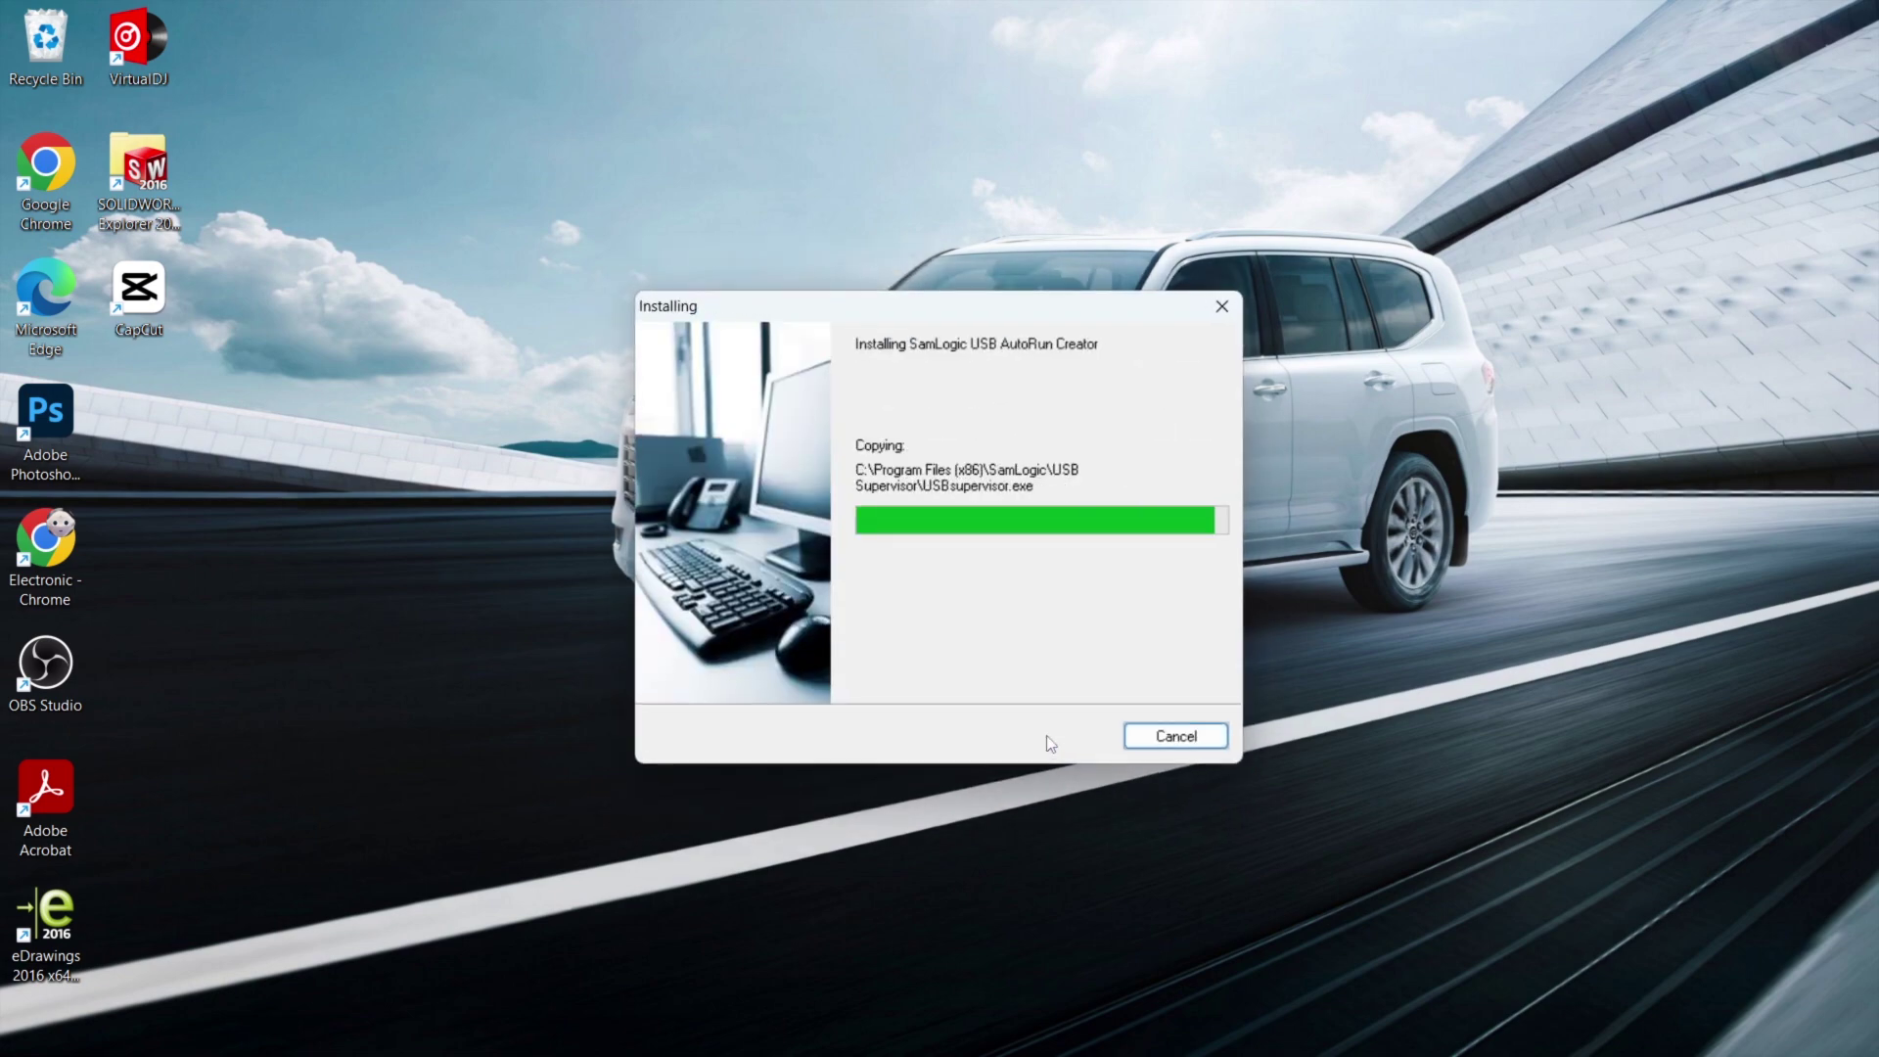
pyautogui.click(1194, 743)
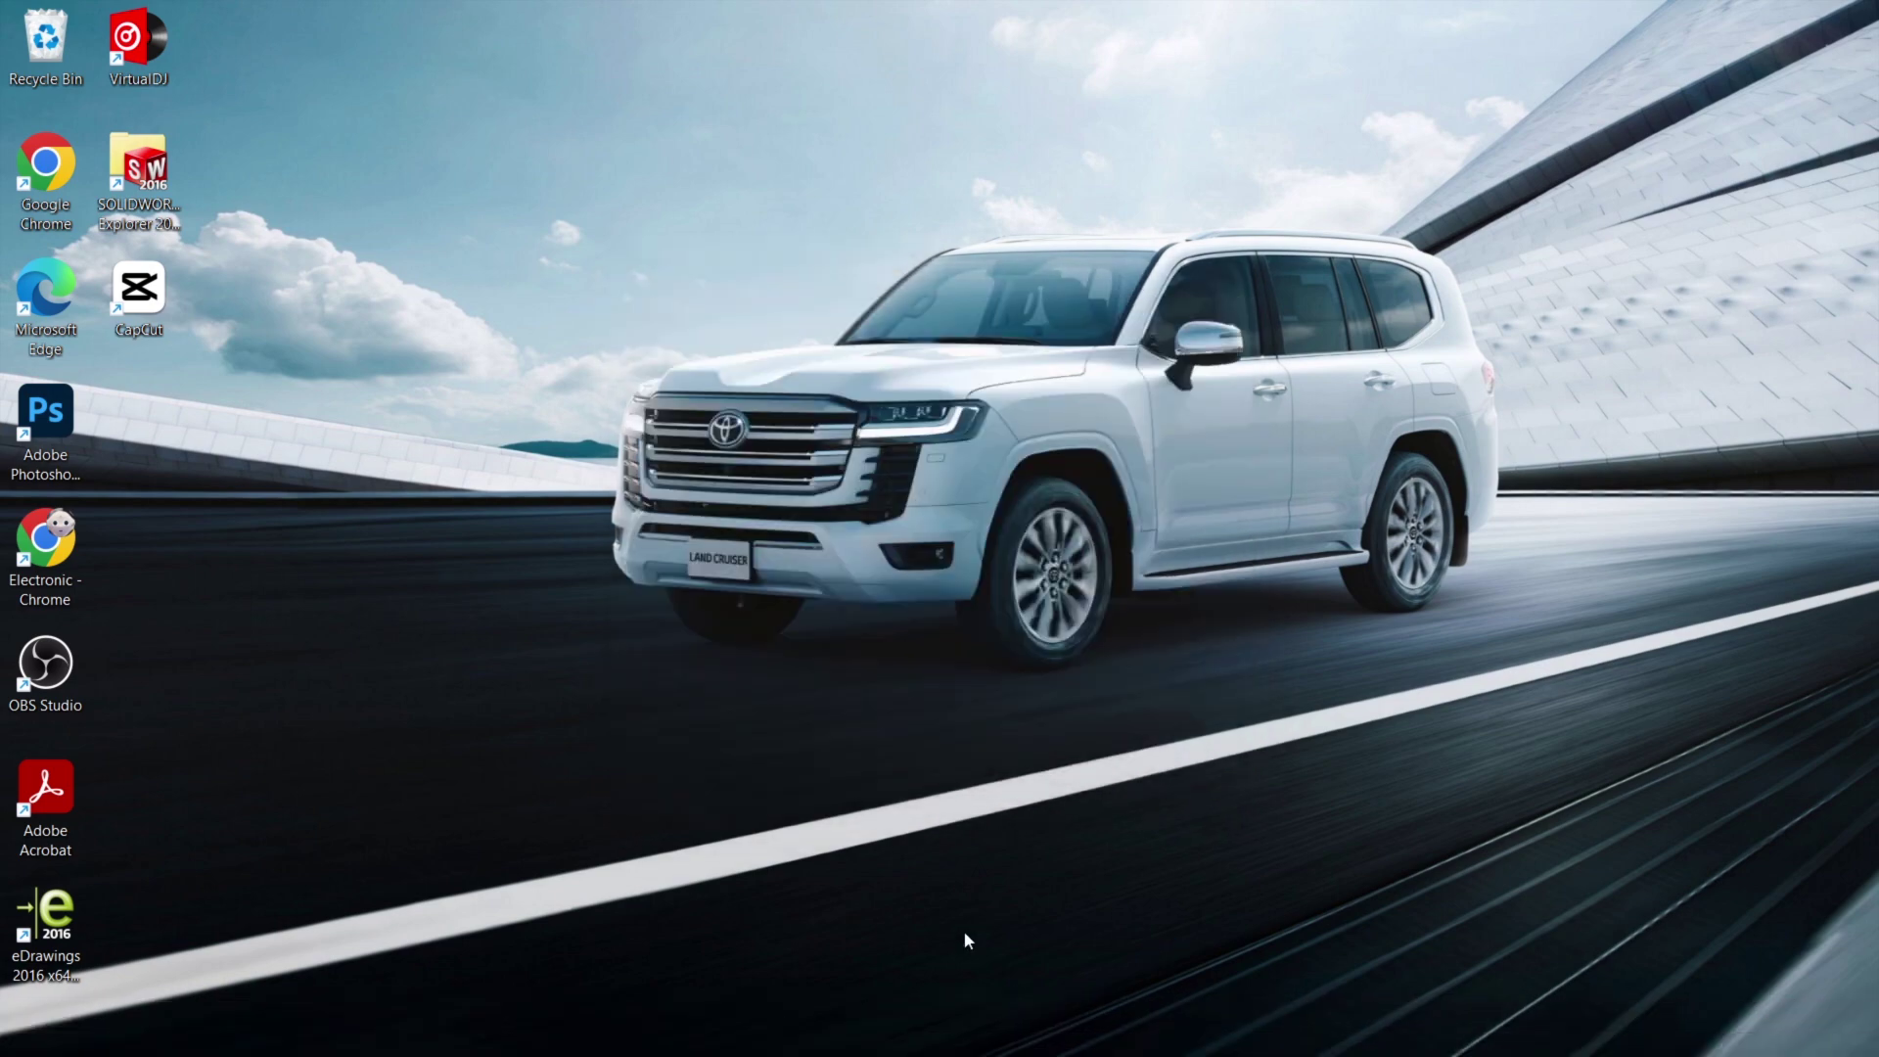
# Choose hack.vbs, shown under All Files, as the autorun program.
pyautogui.click(1102, 510)
pyautogui.click(1329, 715)
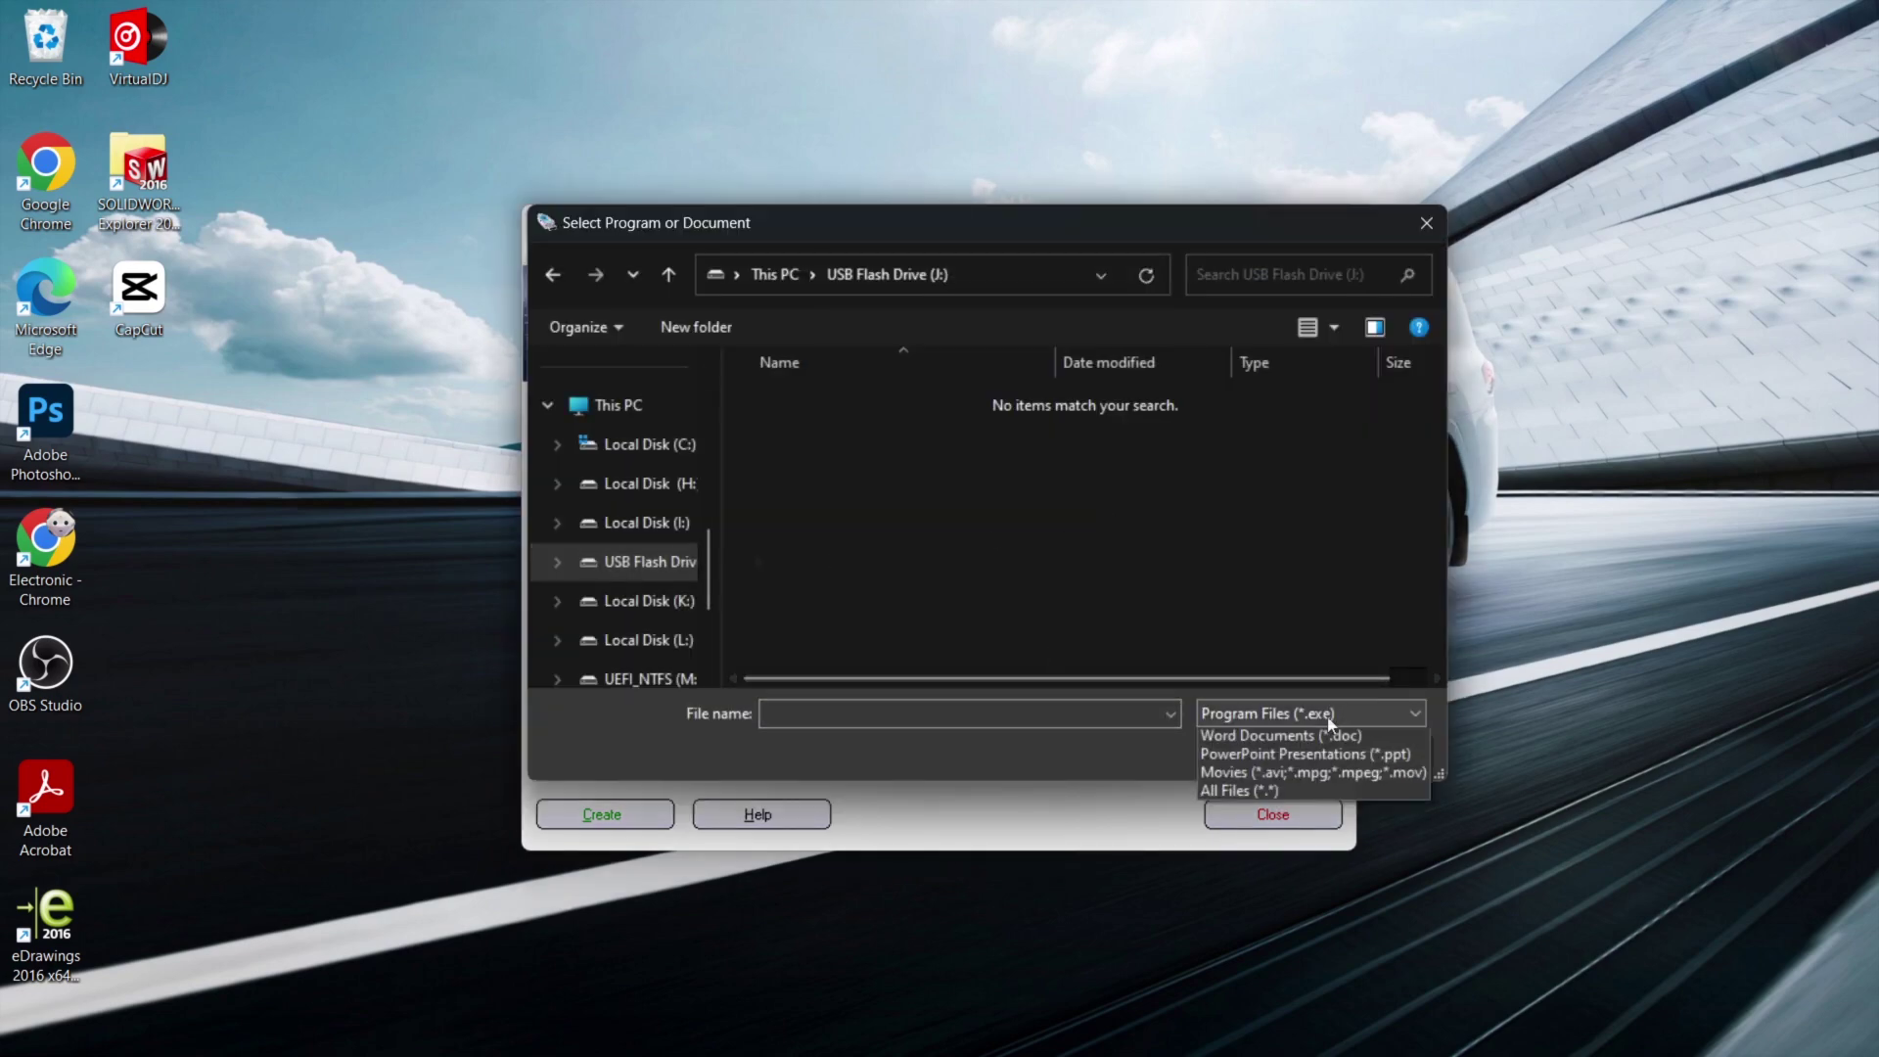
pyautogui.click(1293, 851)
pyautogui.click(921, 454)
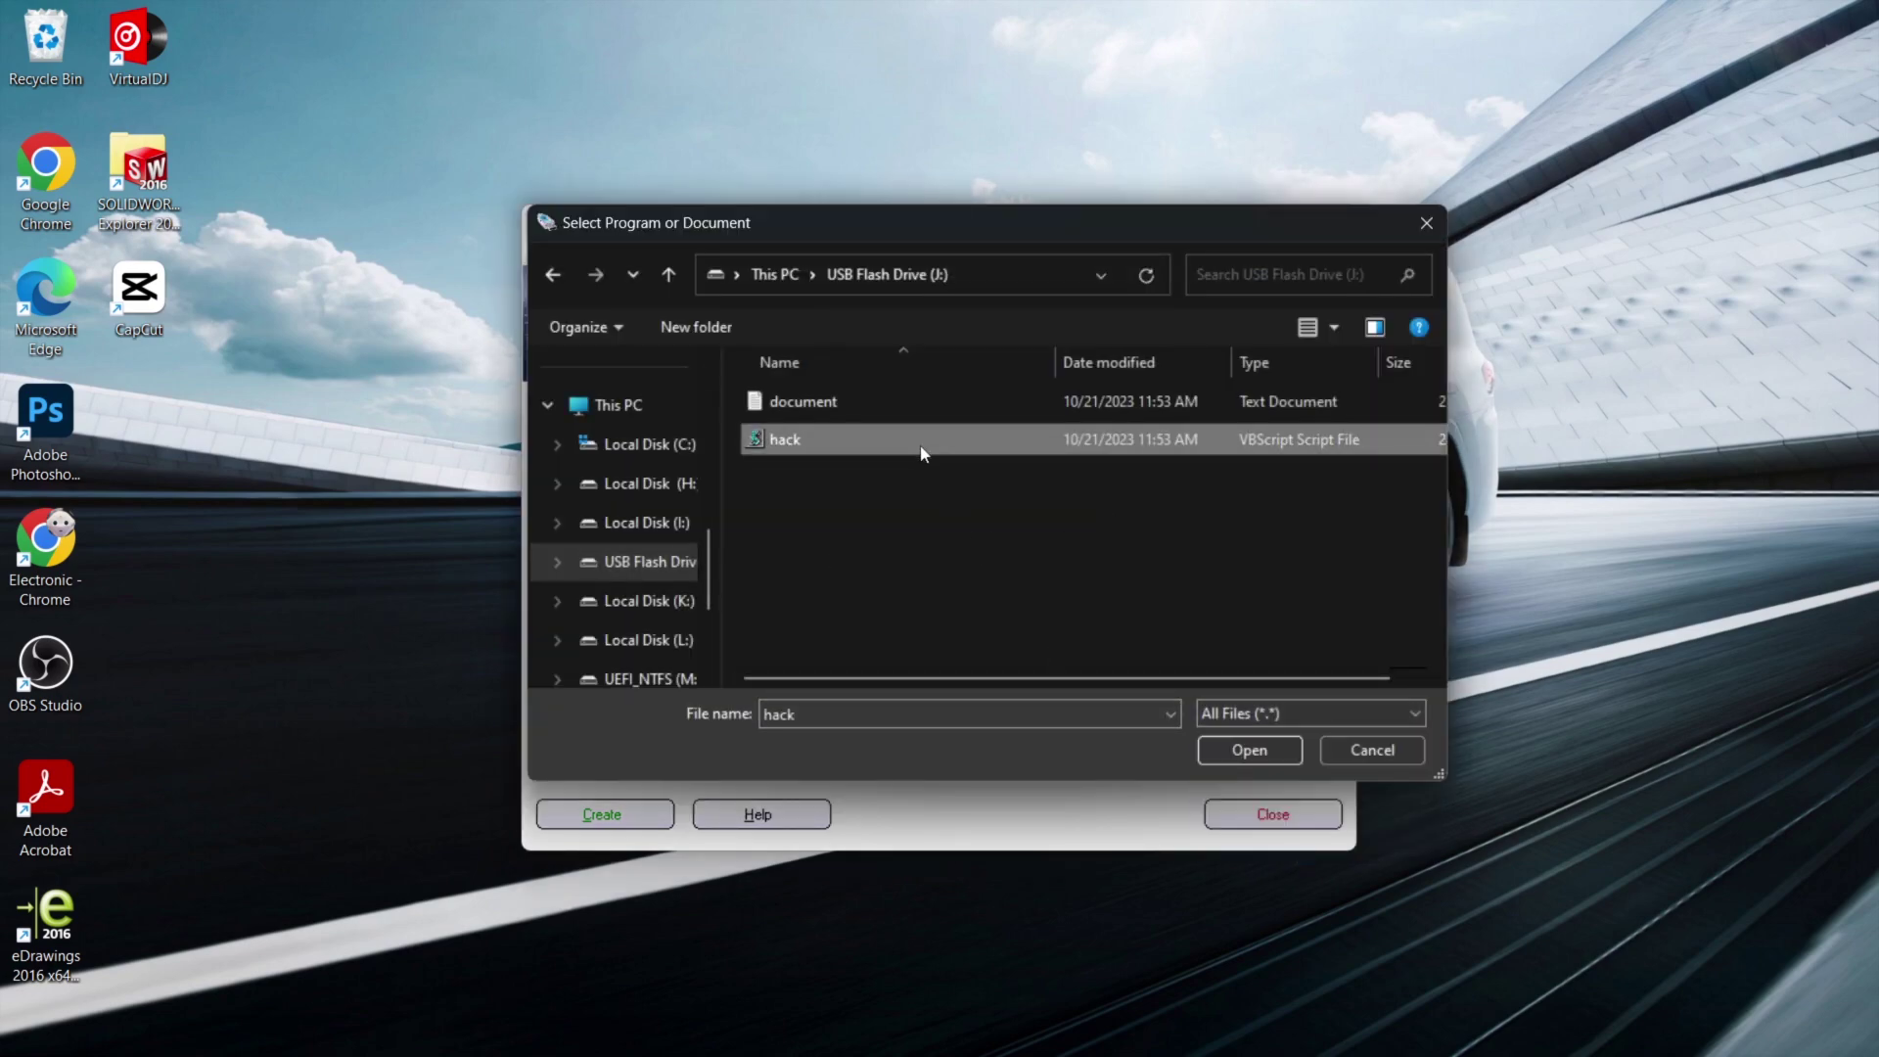
pyautogui.click(1223, 749)
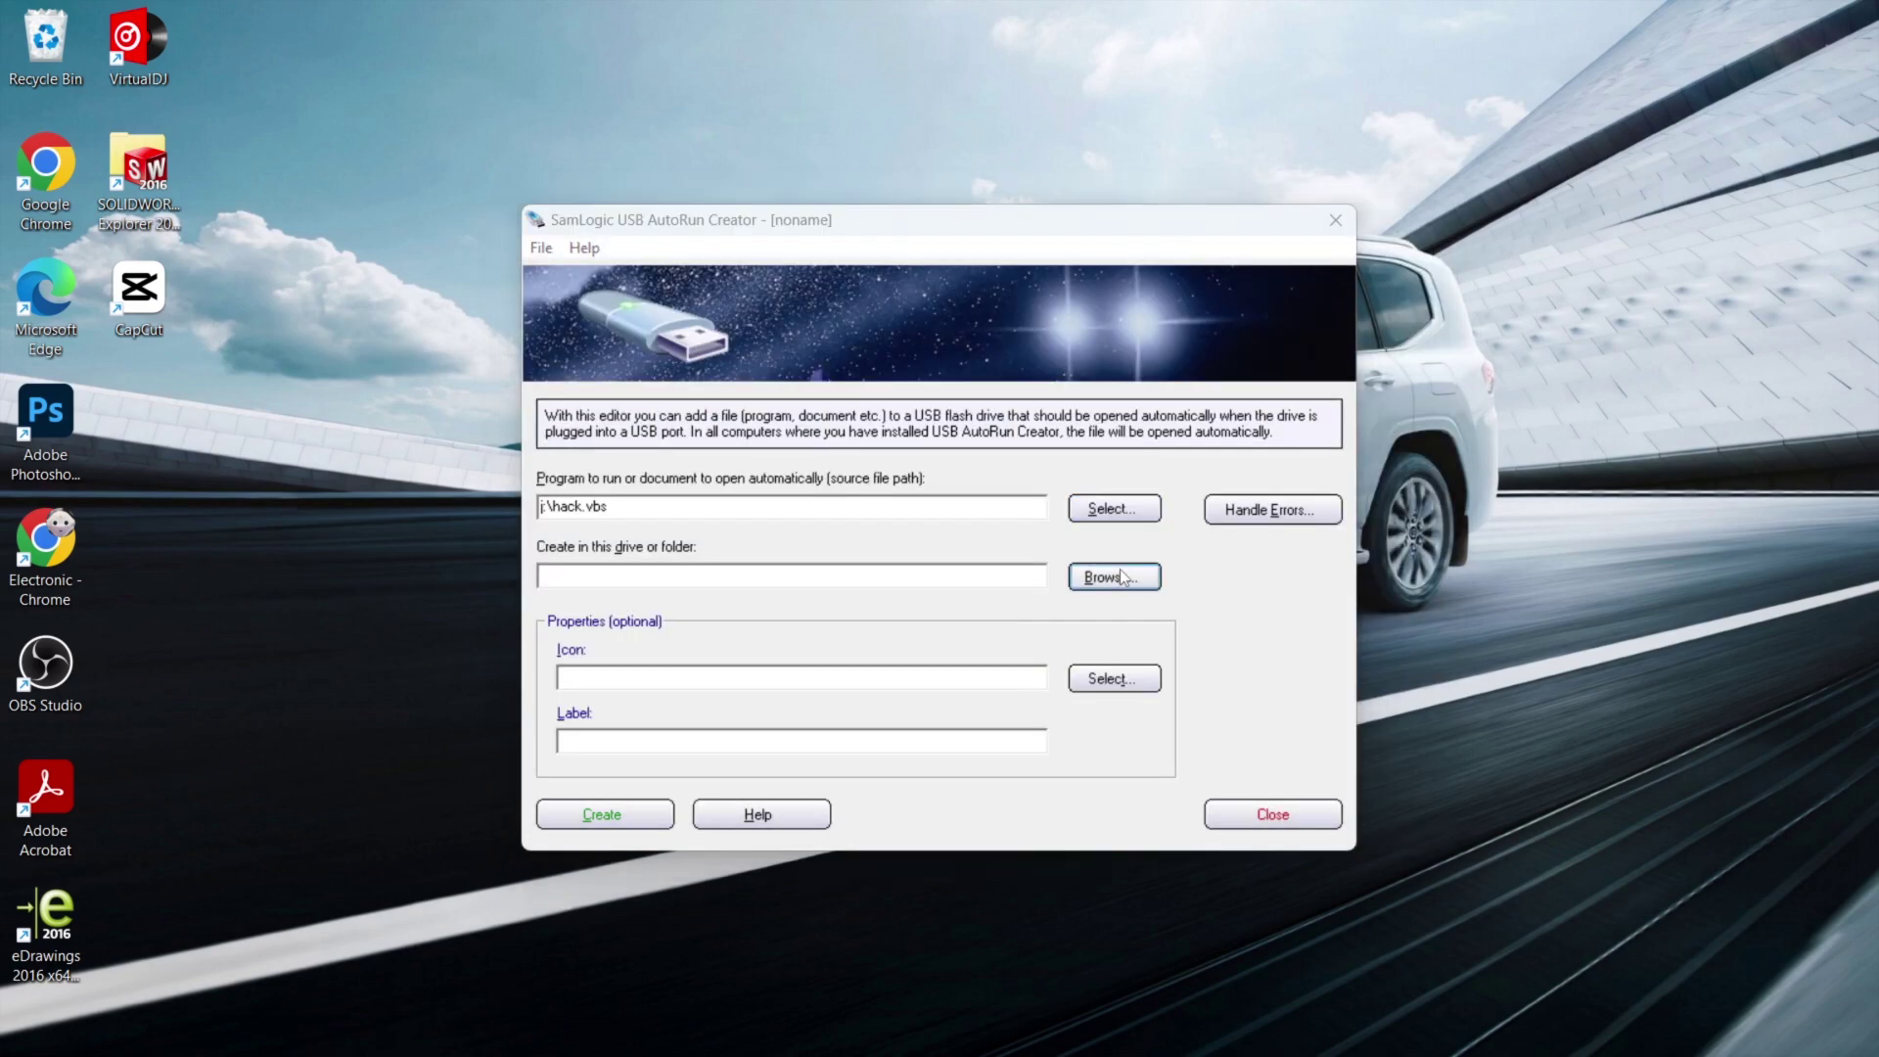
# Set the autorun destination to the J:\ drive root and dismiss the creation message.
pyautogui.click(1123, 577)
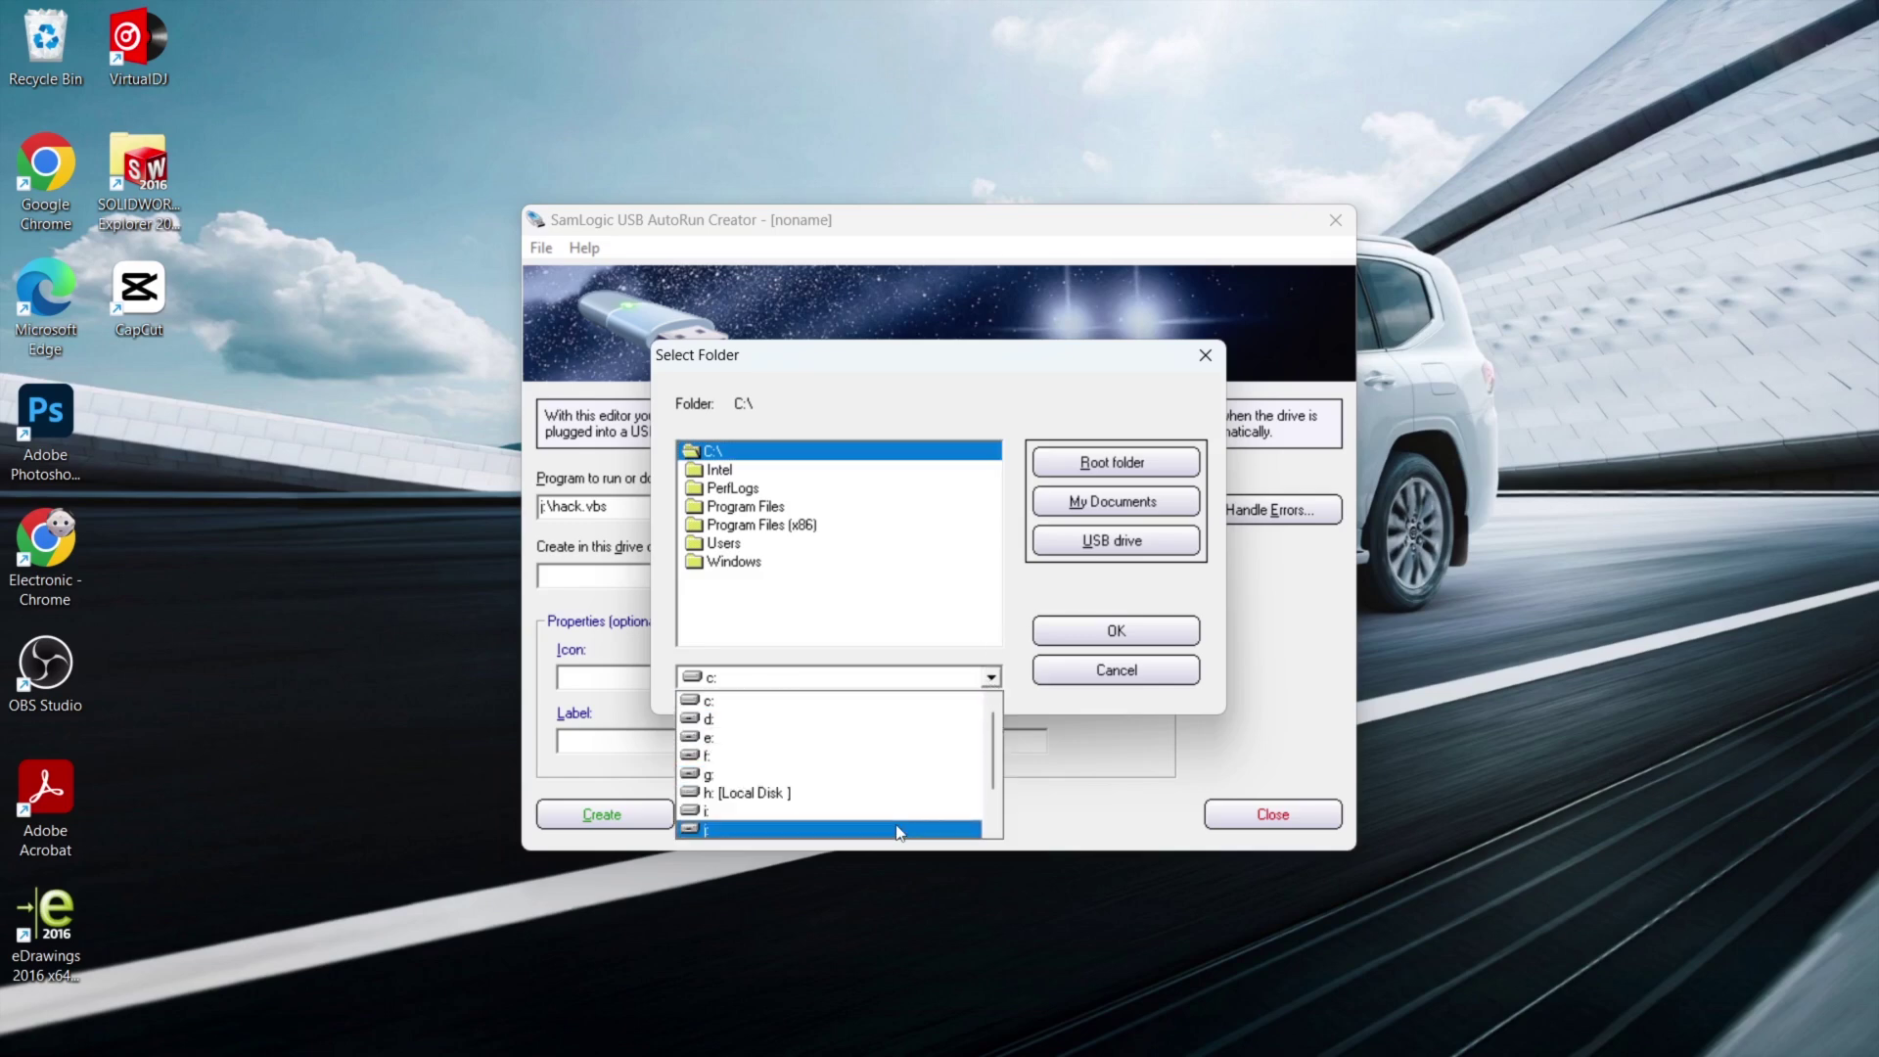
pyautogui.click(895, 823)
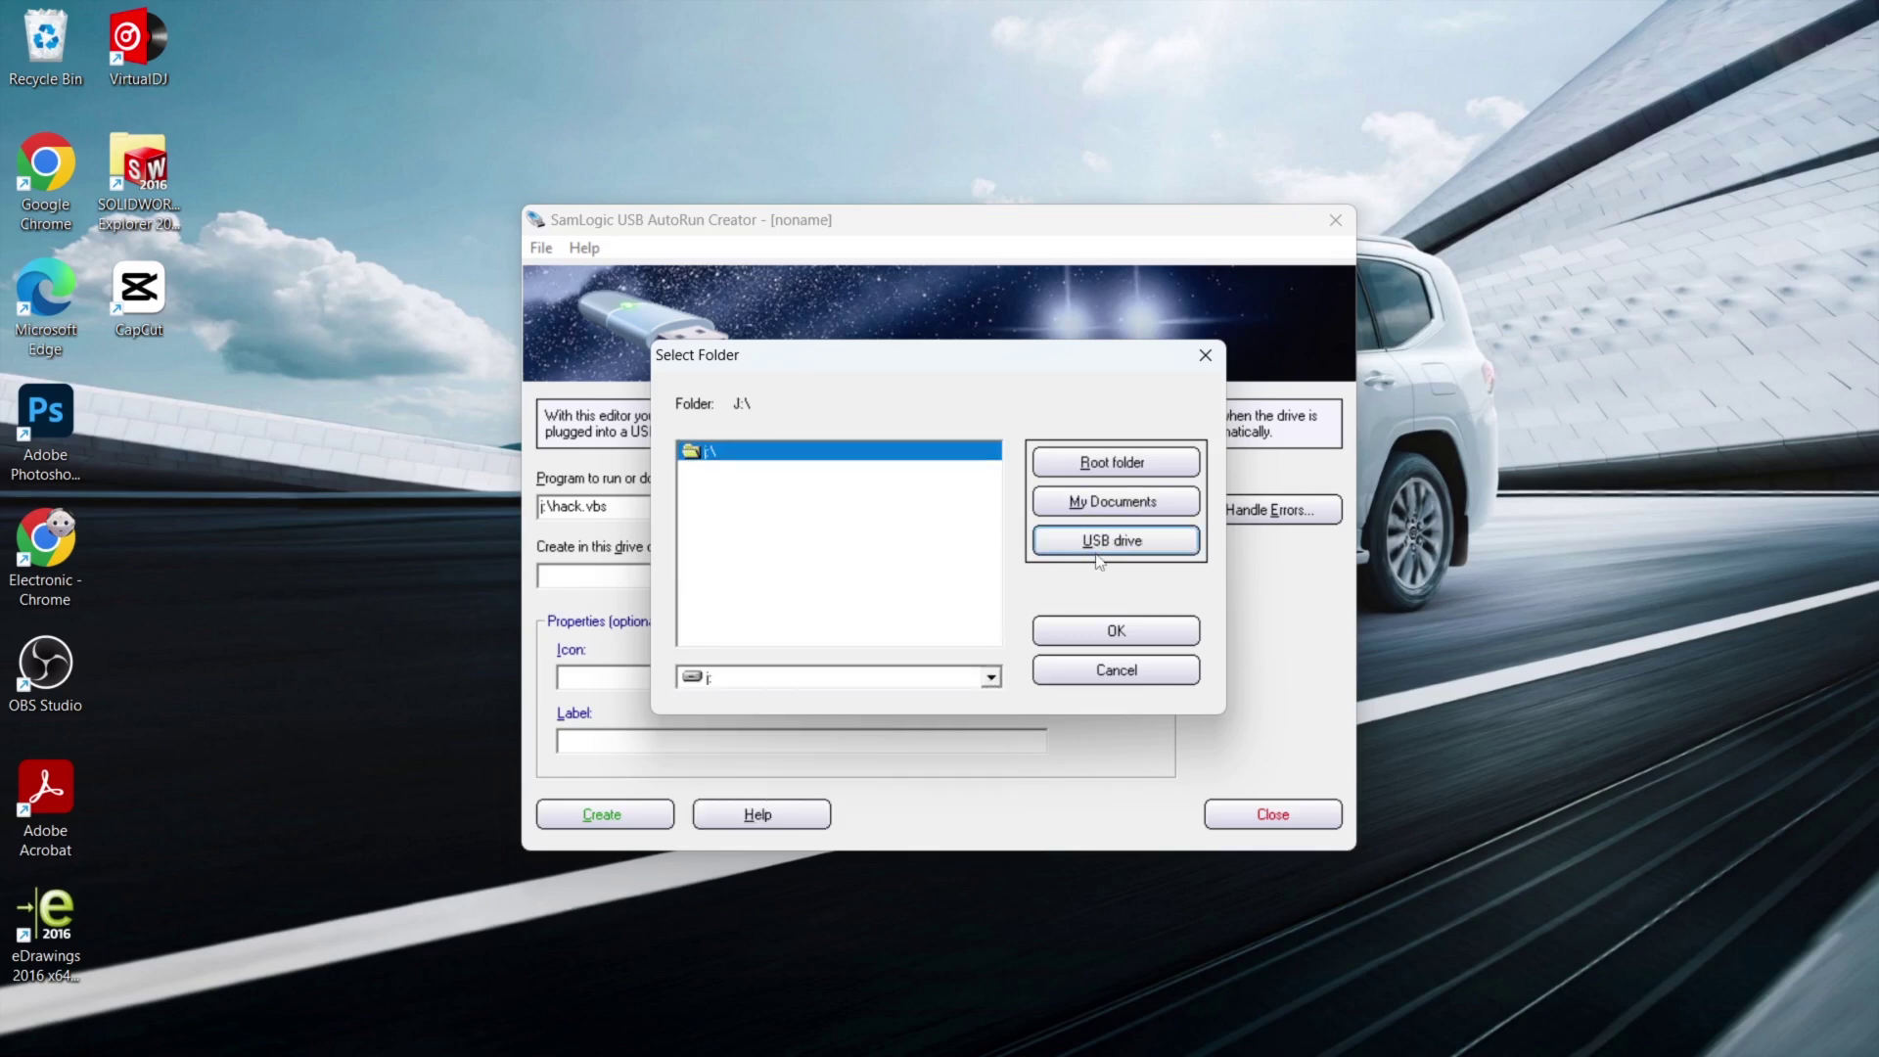
pyautogui.click(1110, 631)
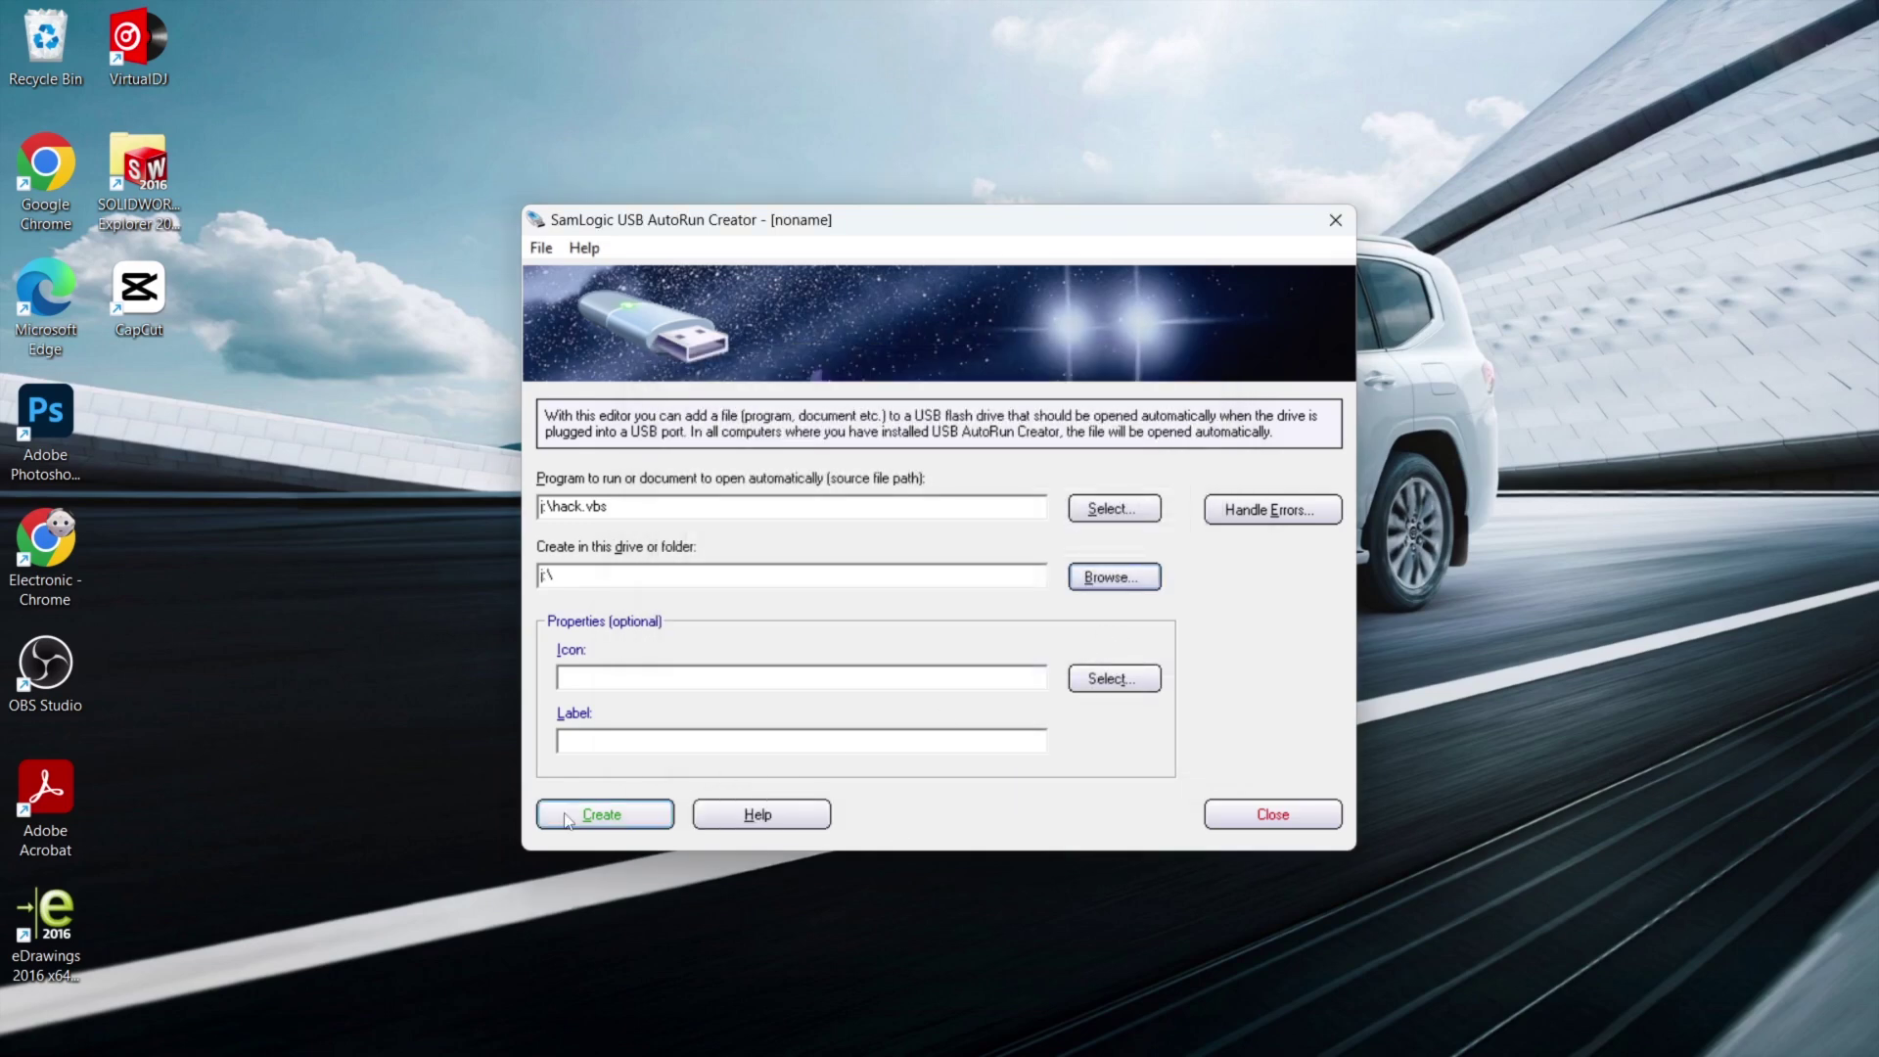
pyautogui.click(1104, 660)
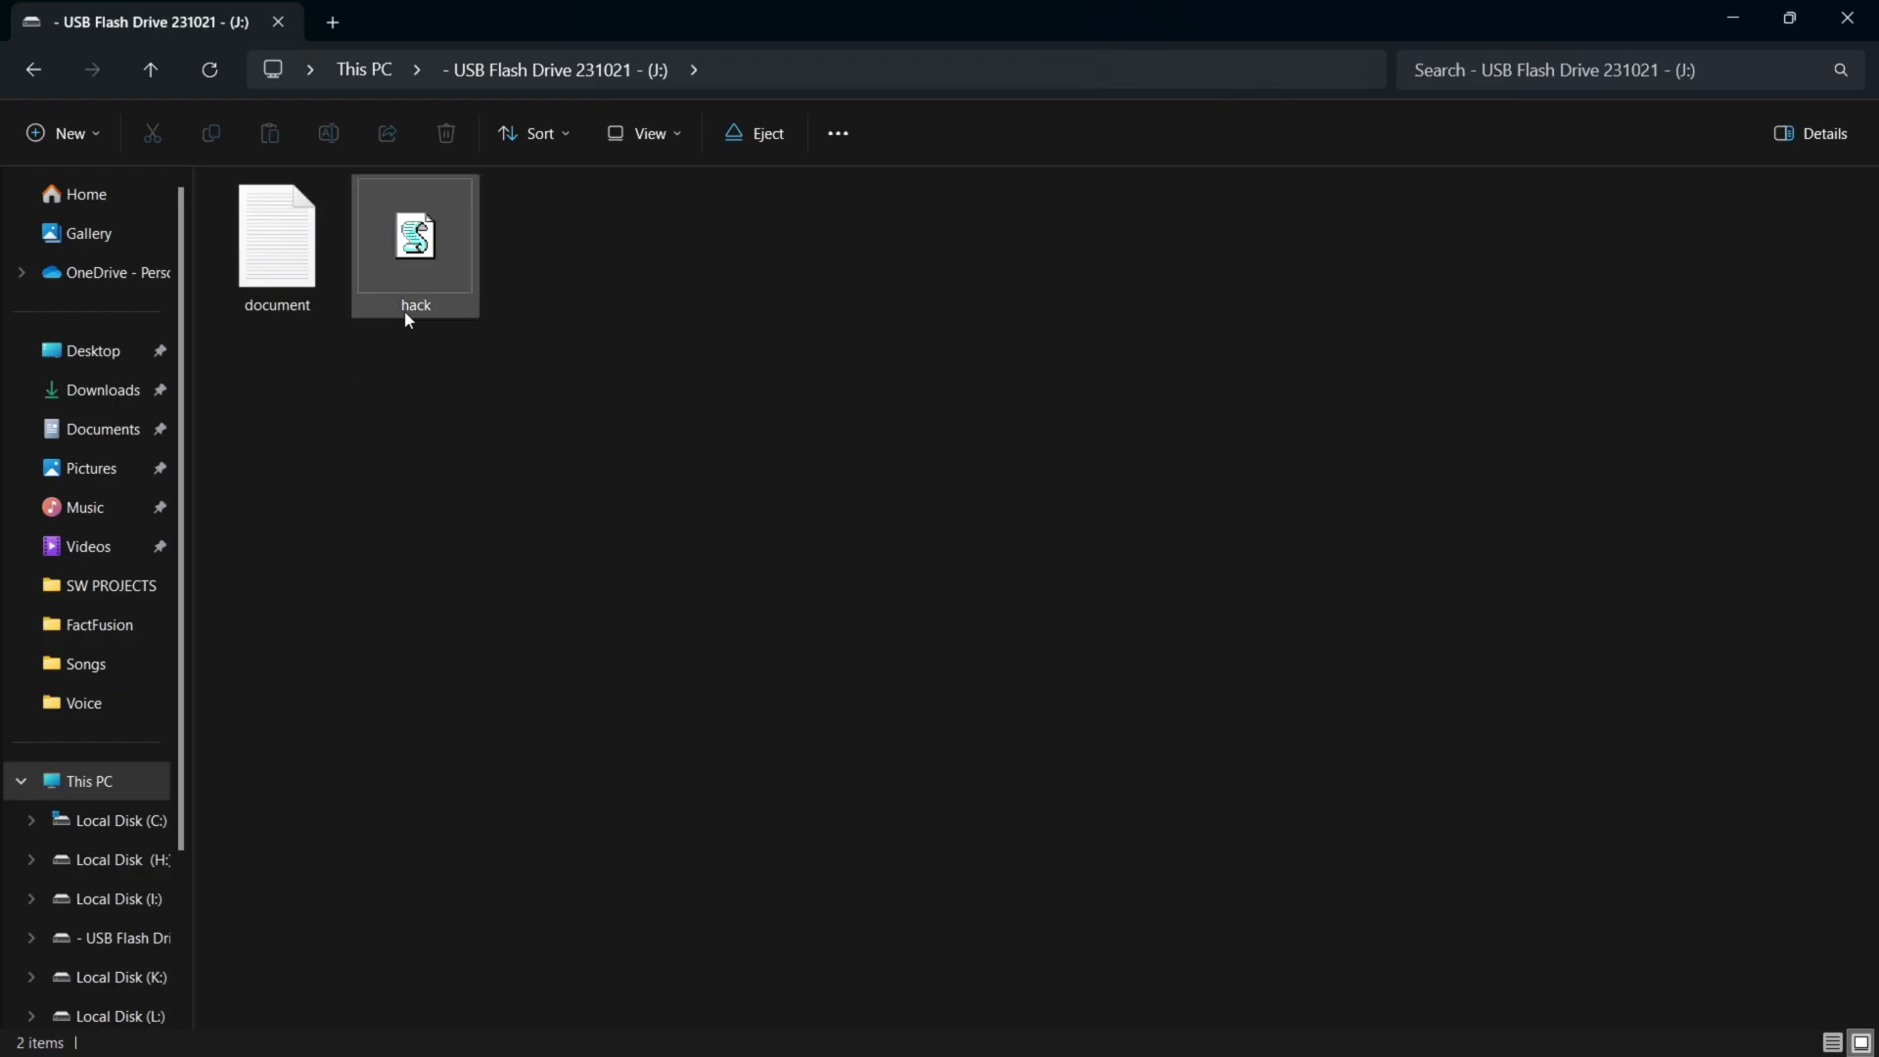
# Start renaming the hack file on drive J: to TopSecret.
pyautogui.click(418, 305)
pyautogui.write('T')
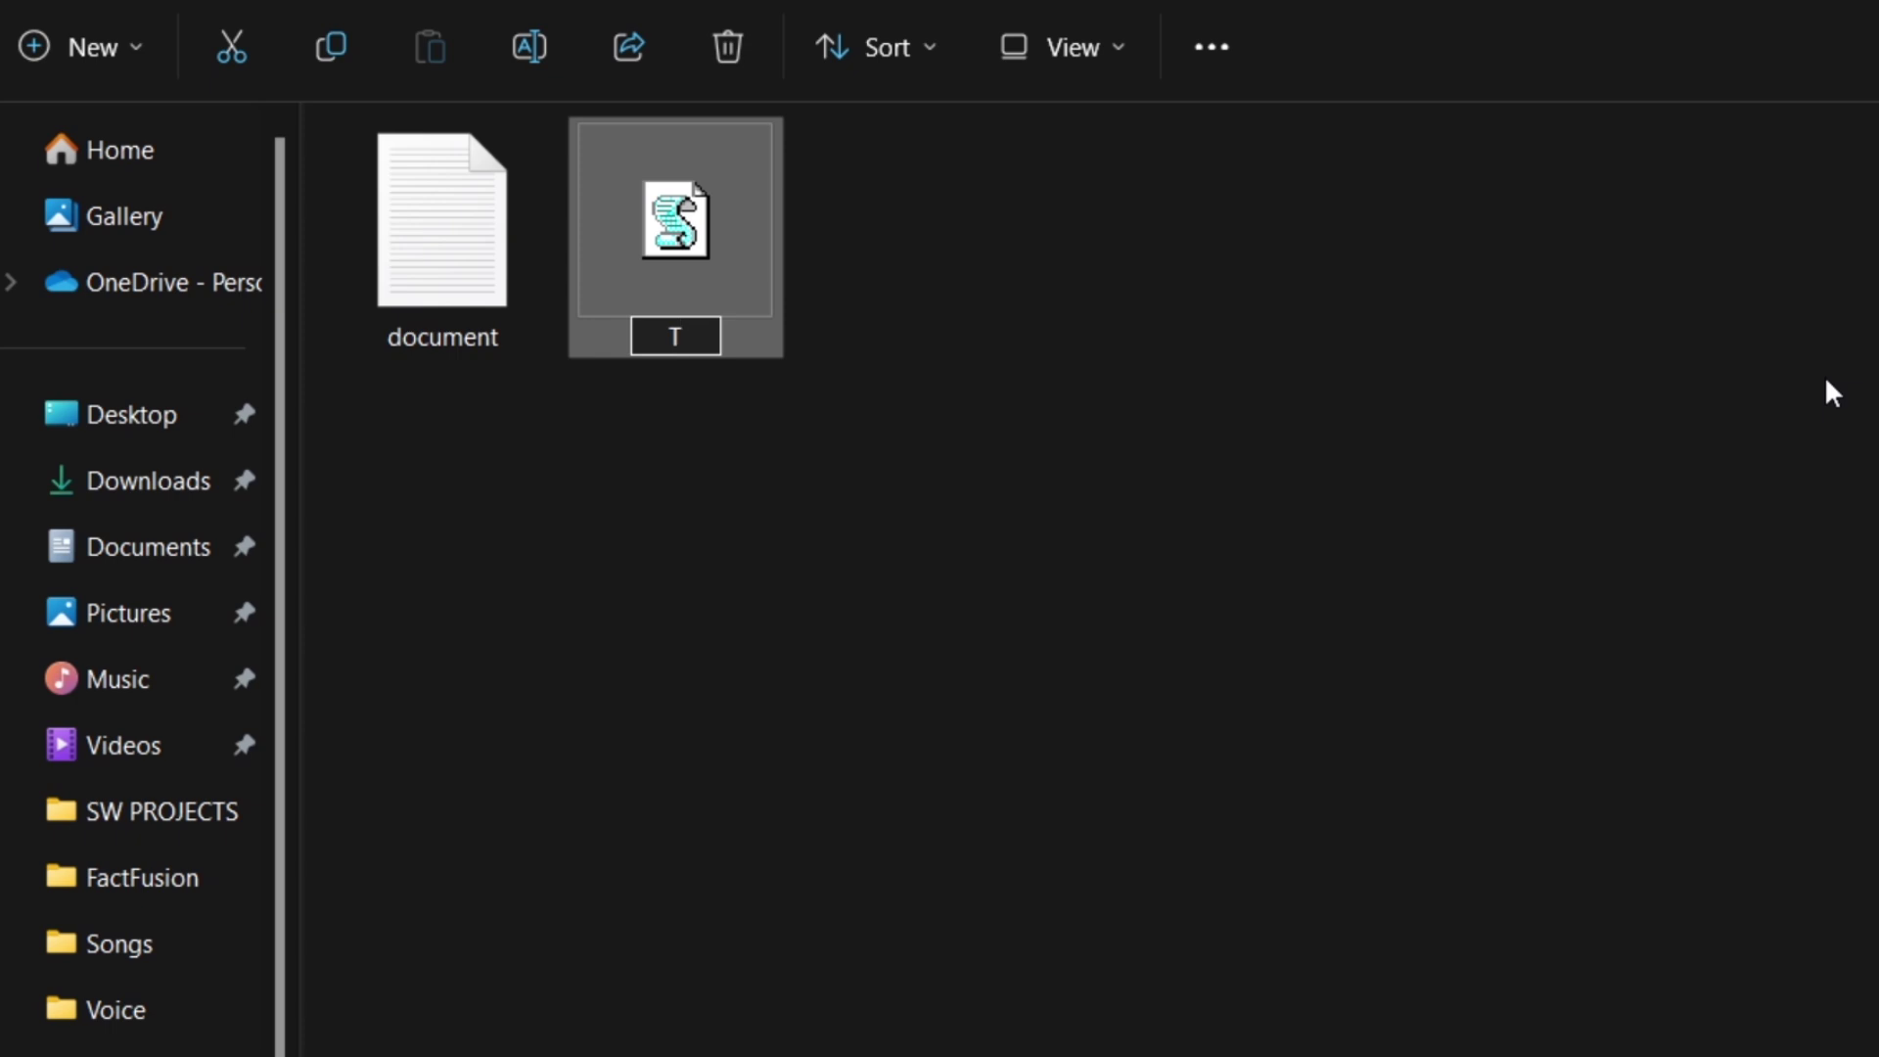